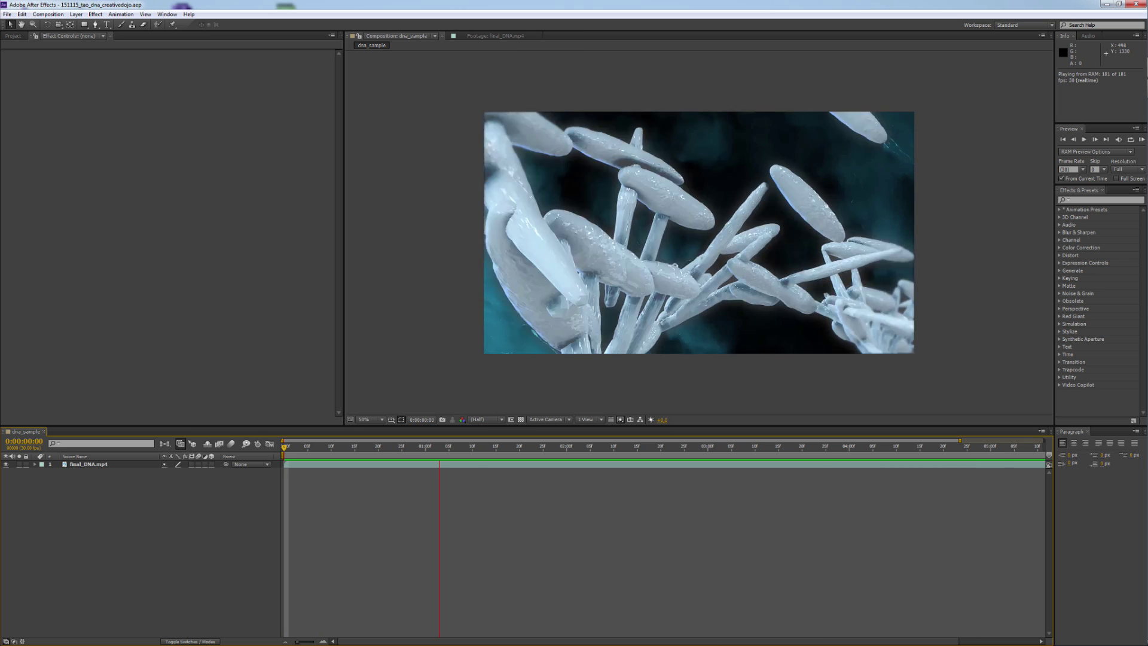
Step: Stop the final_DNA.mp4 preview in dna_sample and jump back to frame 0
key("F11")
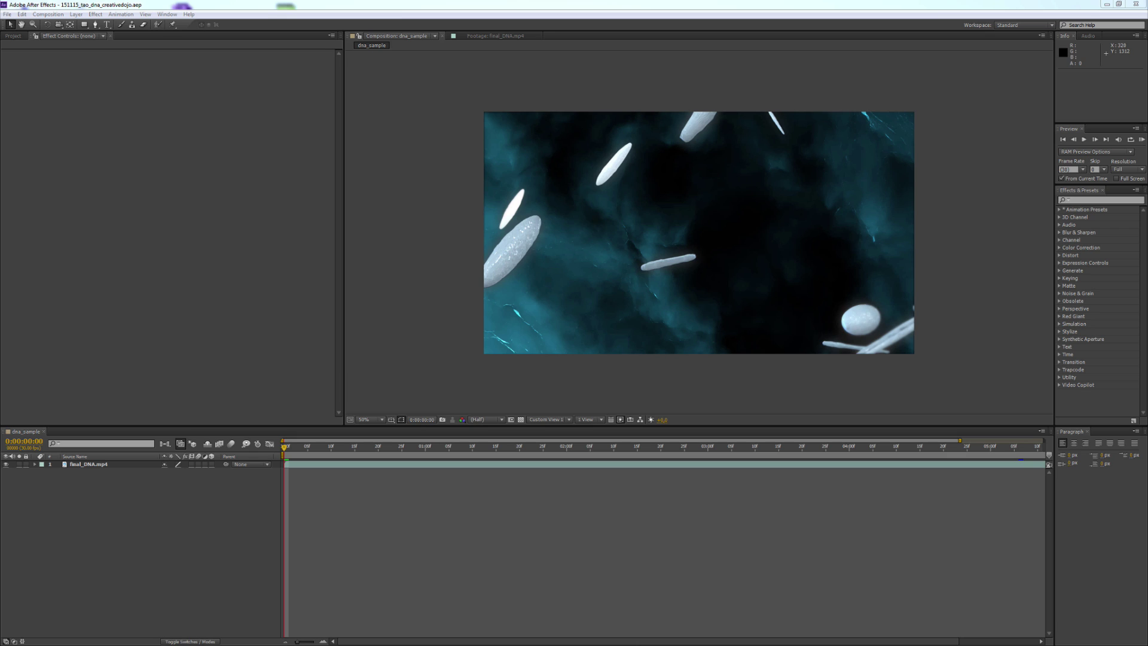
Step: Create a new composition, Comp 1, with its default settings
left_click(48, 13)
left_click(60, 27)
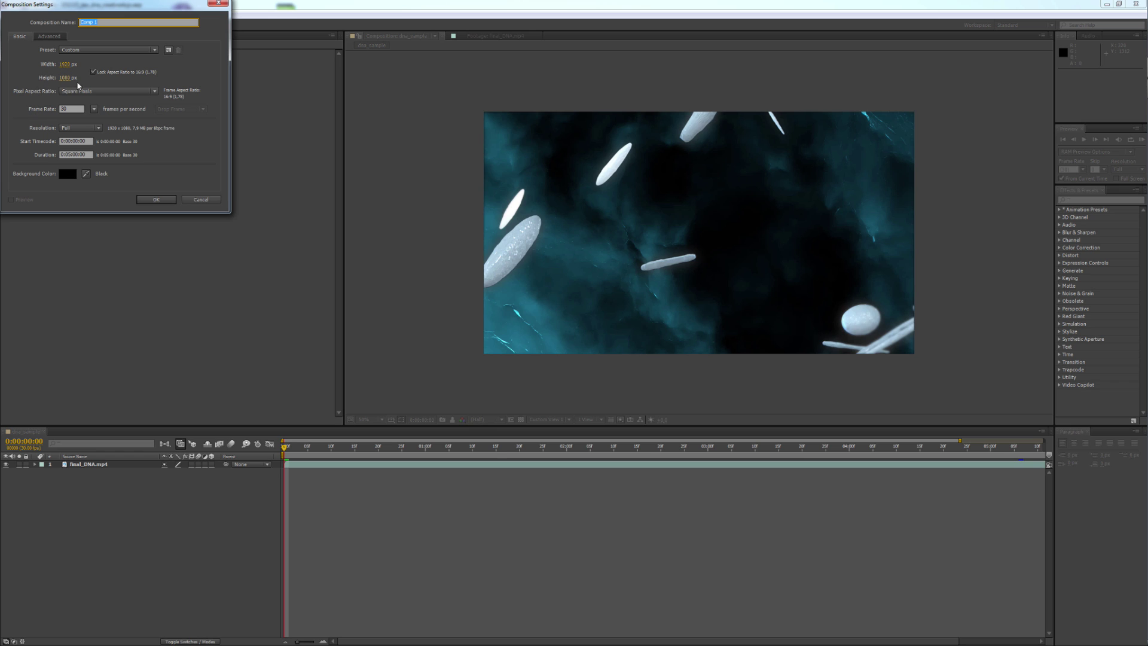
left_click(154, 199)
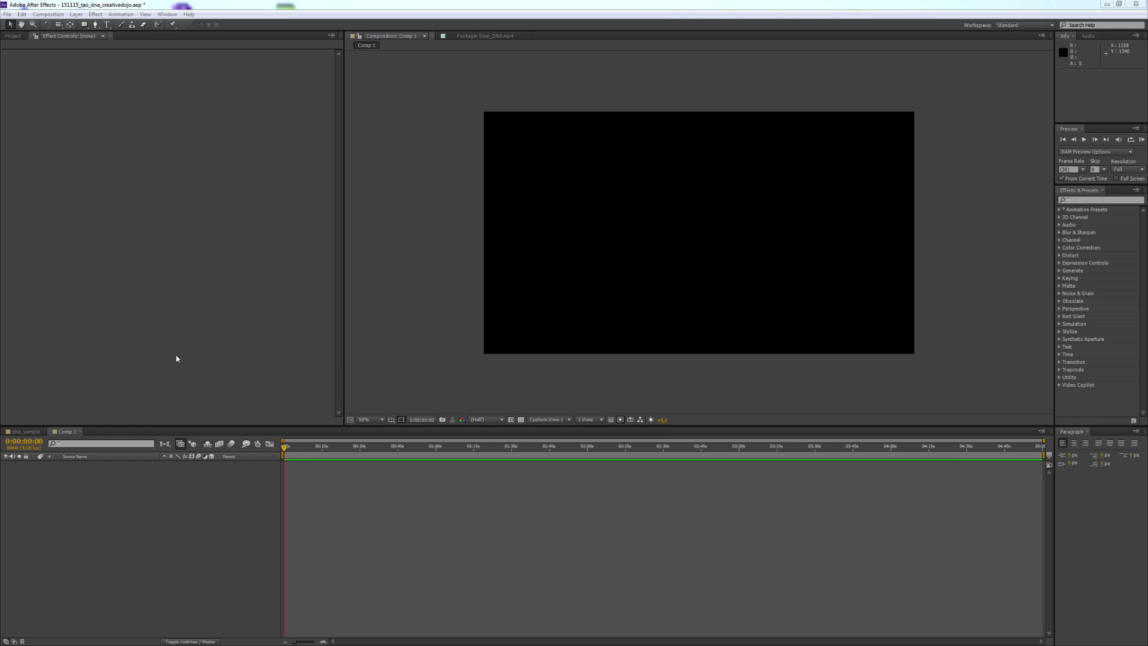
Step: Add a new solid layer named tao to Comp 1
left_click(76, 13)
mouse_move(150, 25)
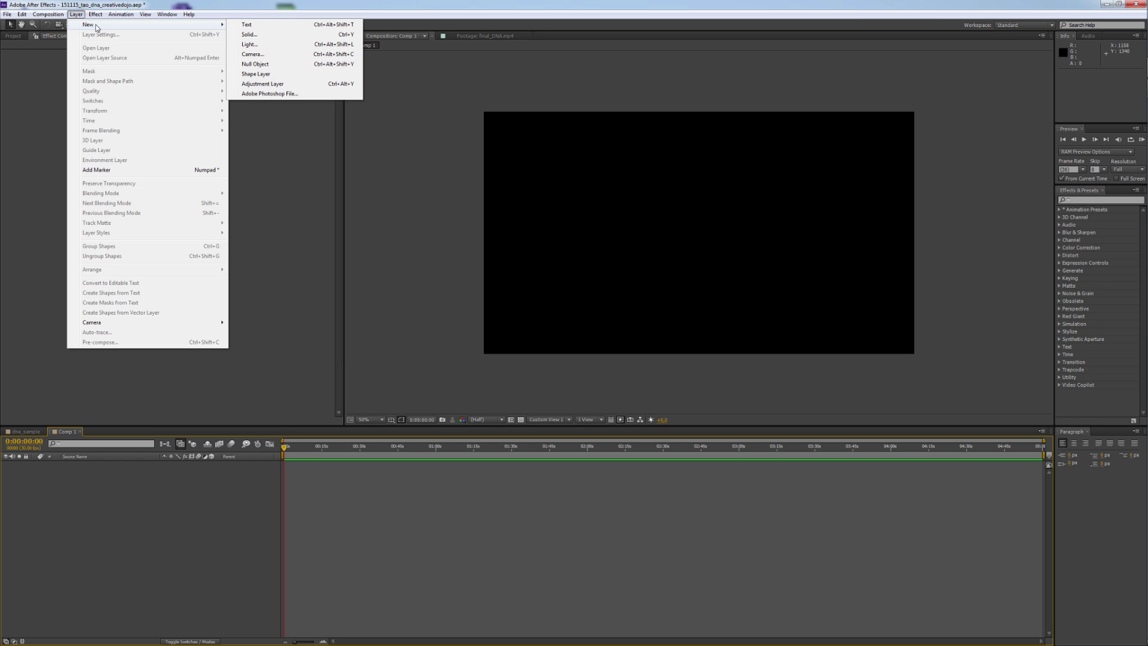
left_click(282, 34)
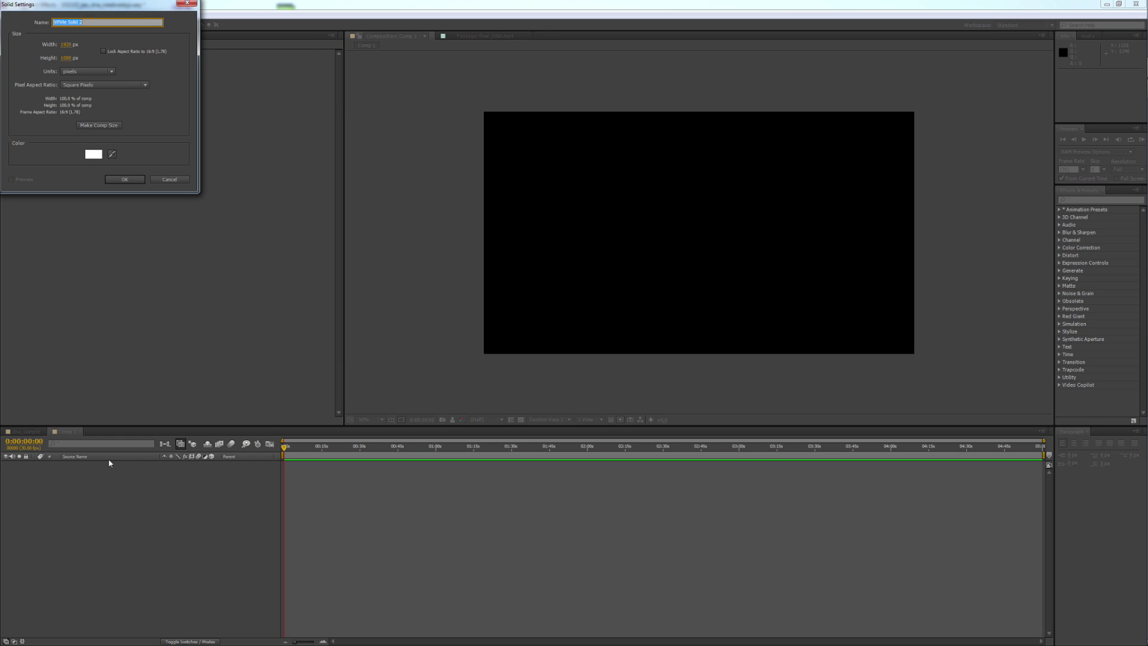
type("tao")
key("Return")
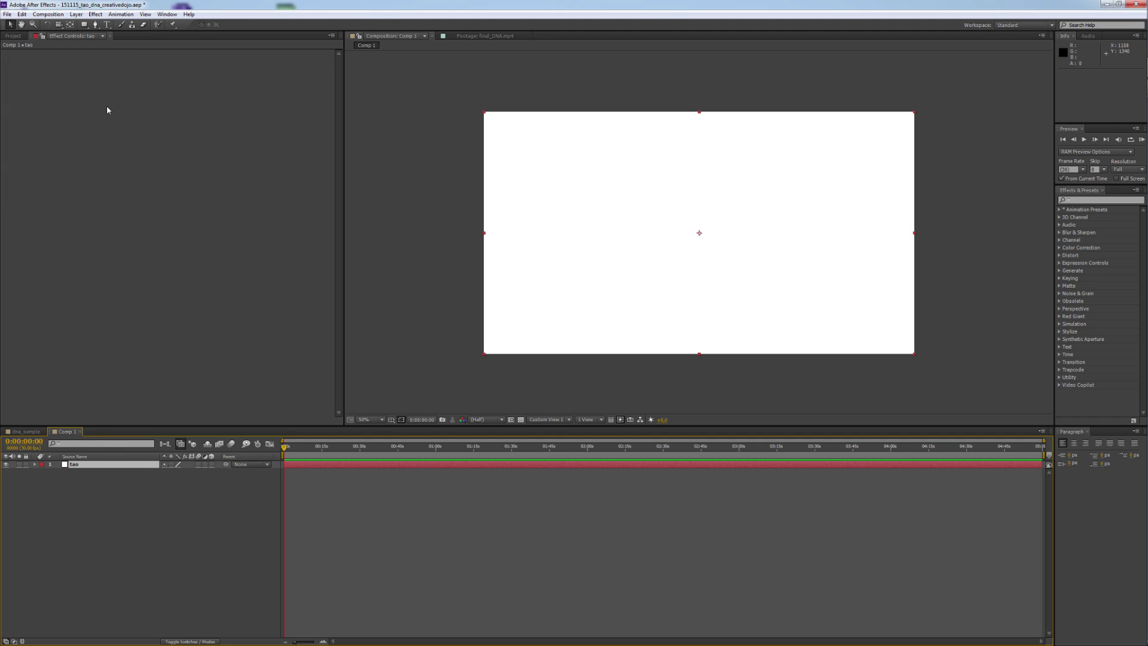
Step: Apply the Trapcode Tao effect to the tao solid
left_click(95, 14)
mouse_move(126, 261)
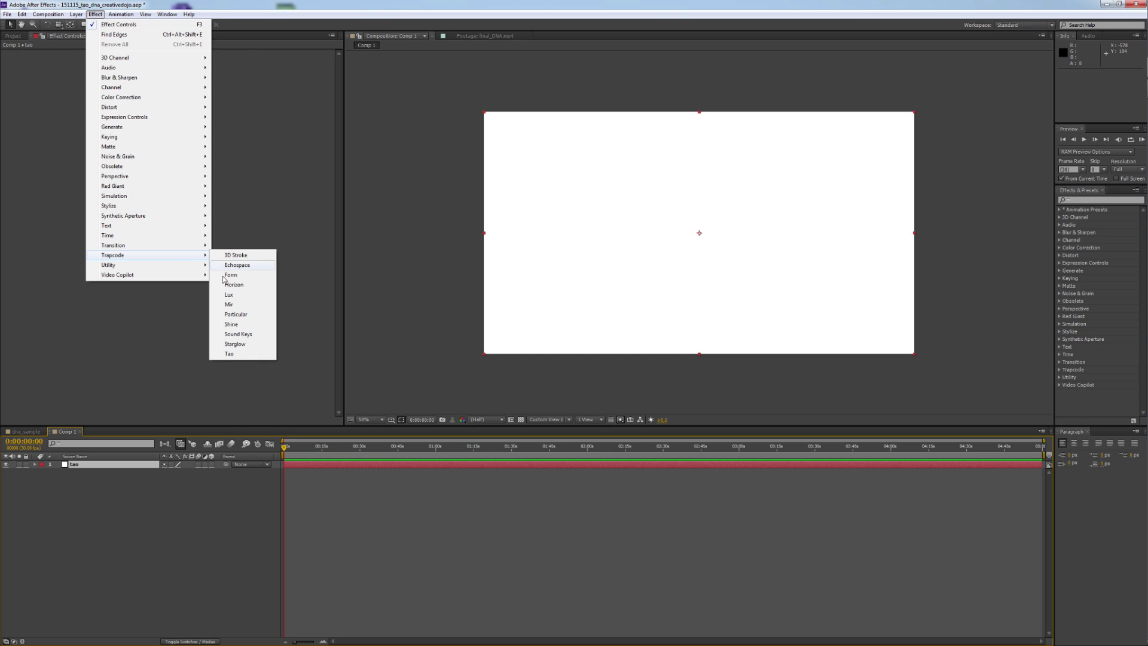
left_click(230, 354)
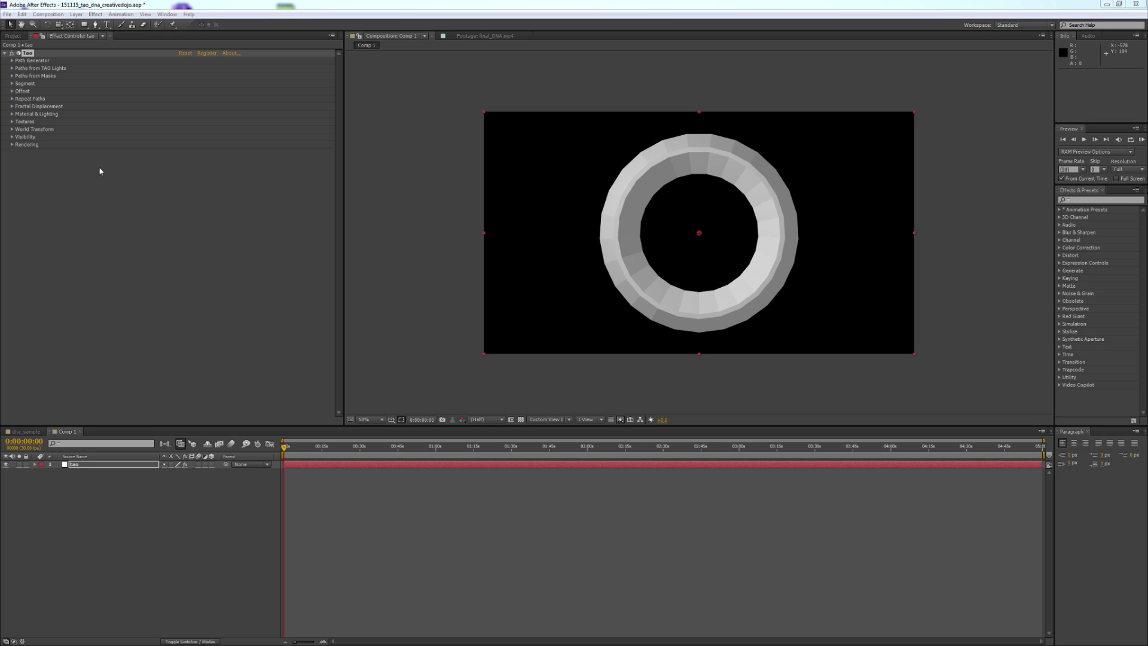
Step: Set Tao's Path Generator shape to Line
left_click(12, 61)
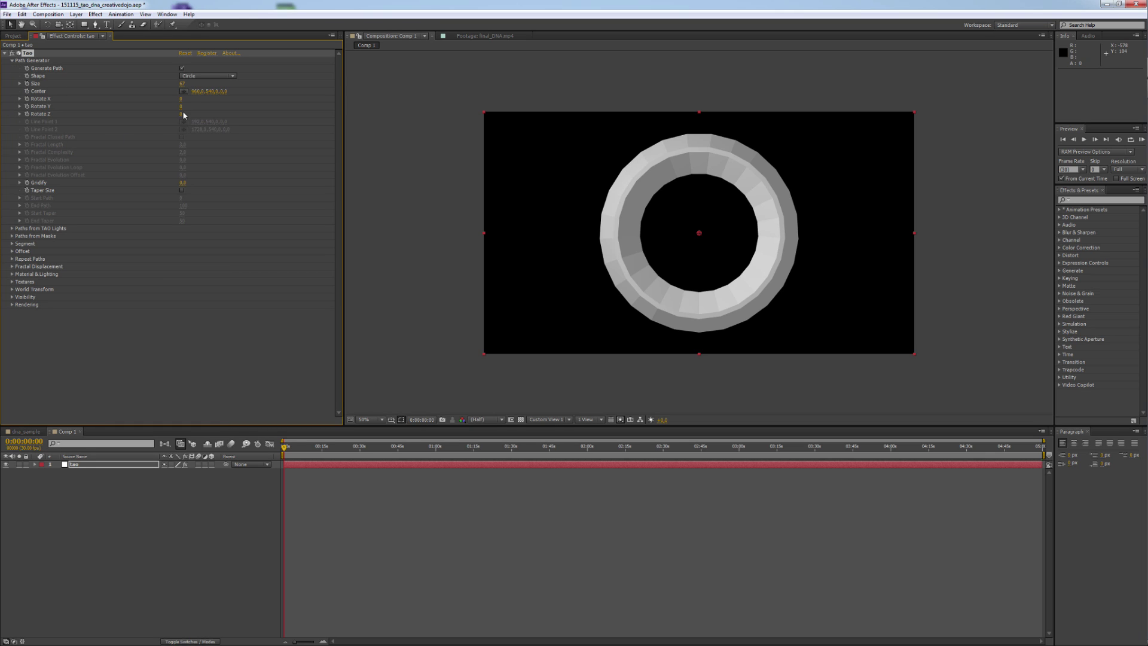
left_click(206, 76)
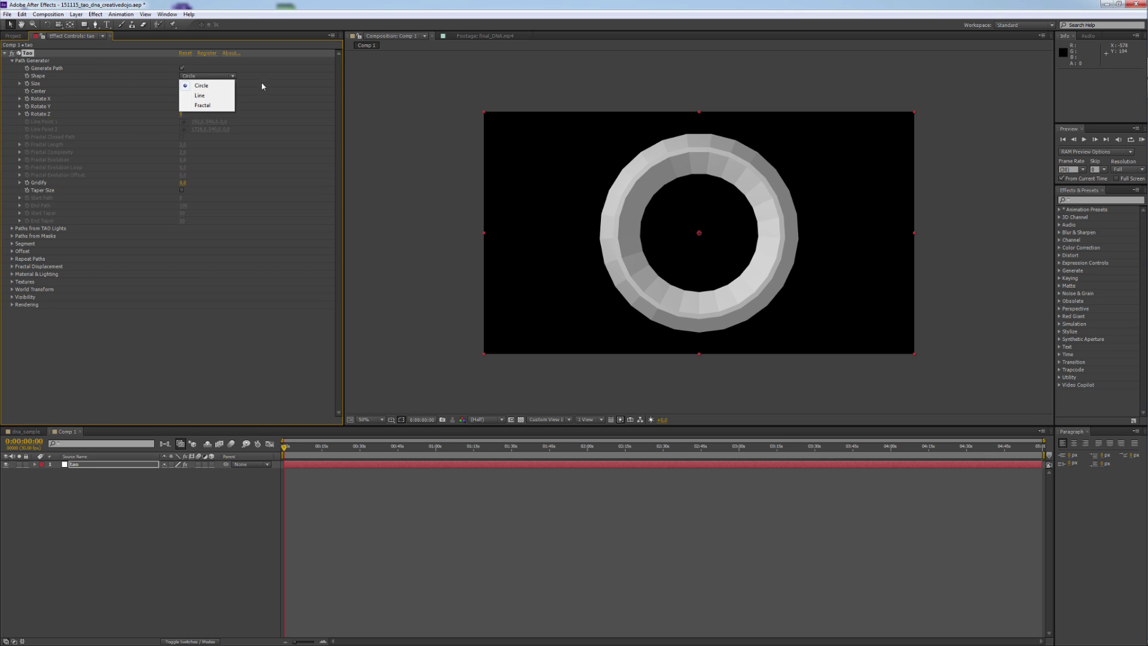
left_click(201, 96)
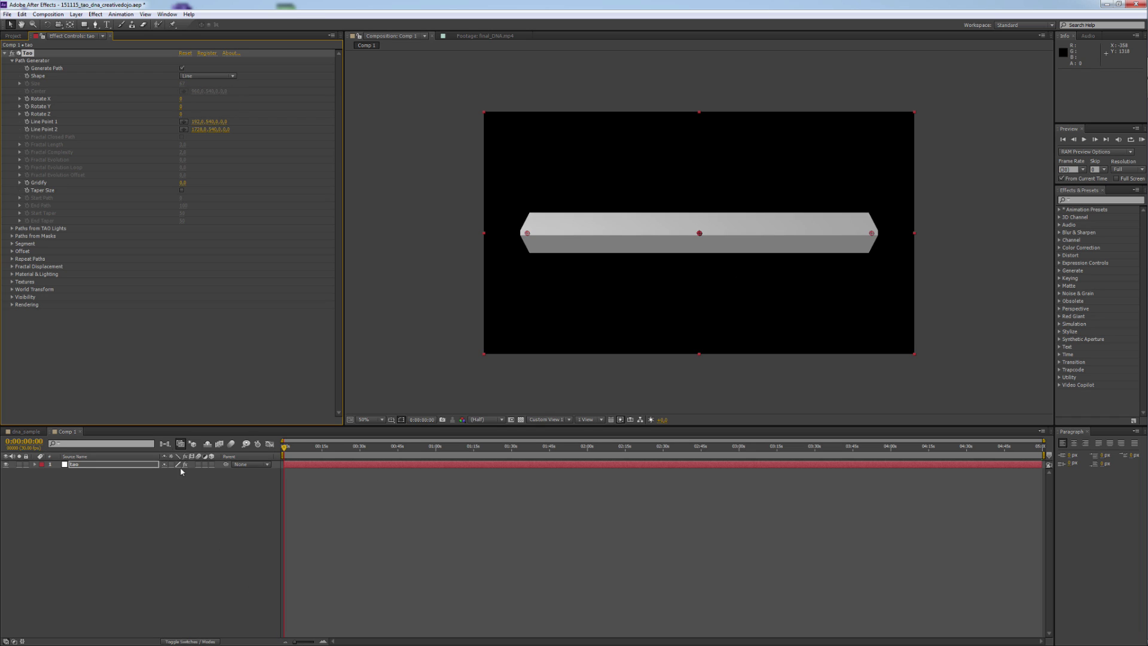
left_click(12, 61)
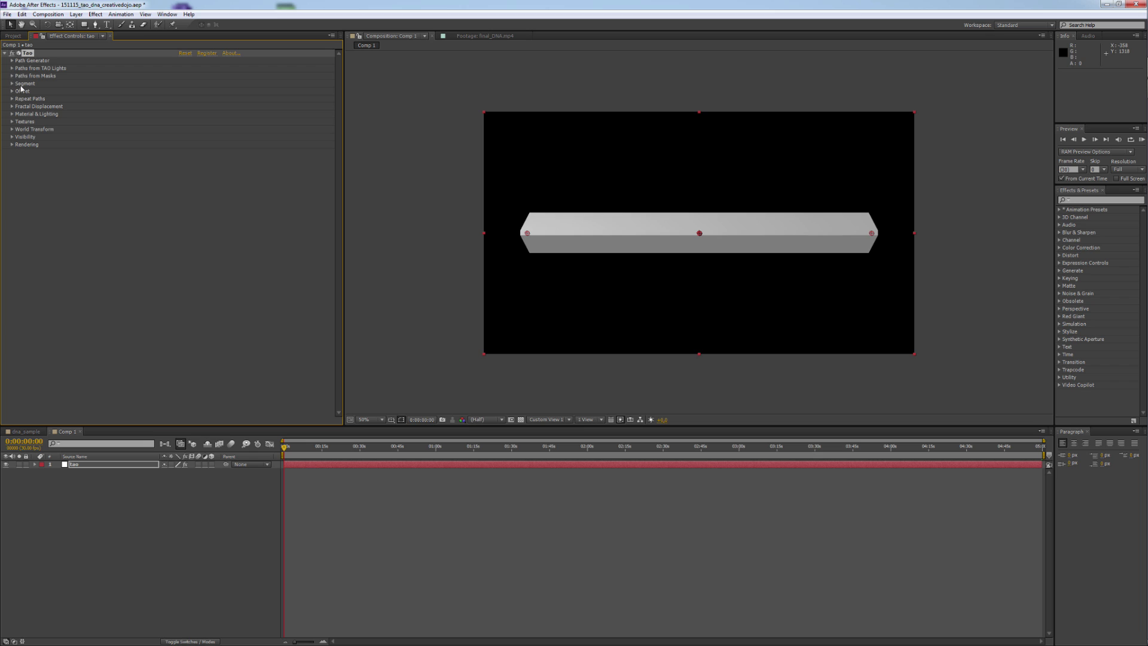
Step: Set Tao Segment Mode to Repeat Sphere with 31 segments and 70 sides
left_click(12, 84)
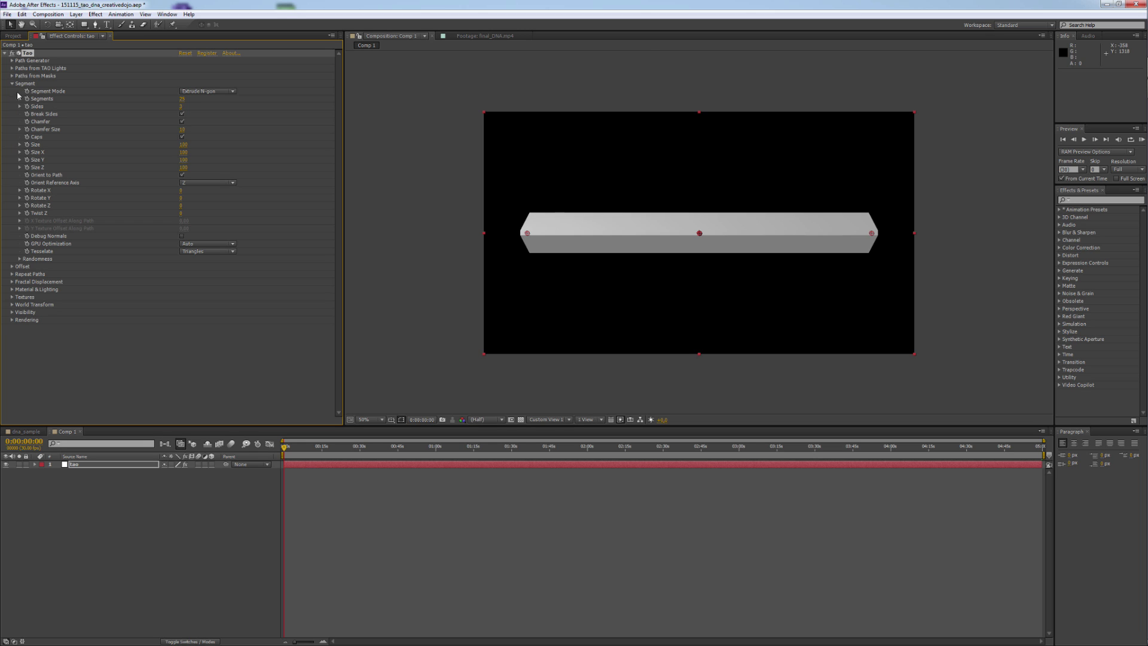
left_click(206, 91)
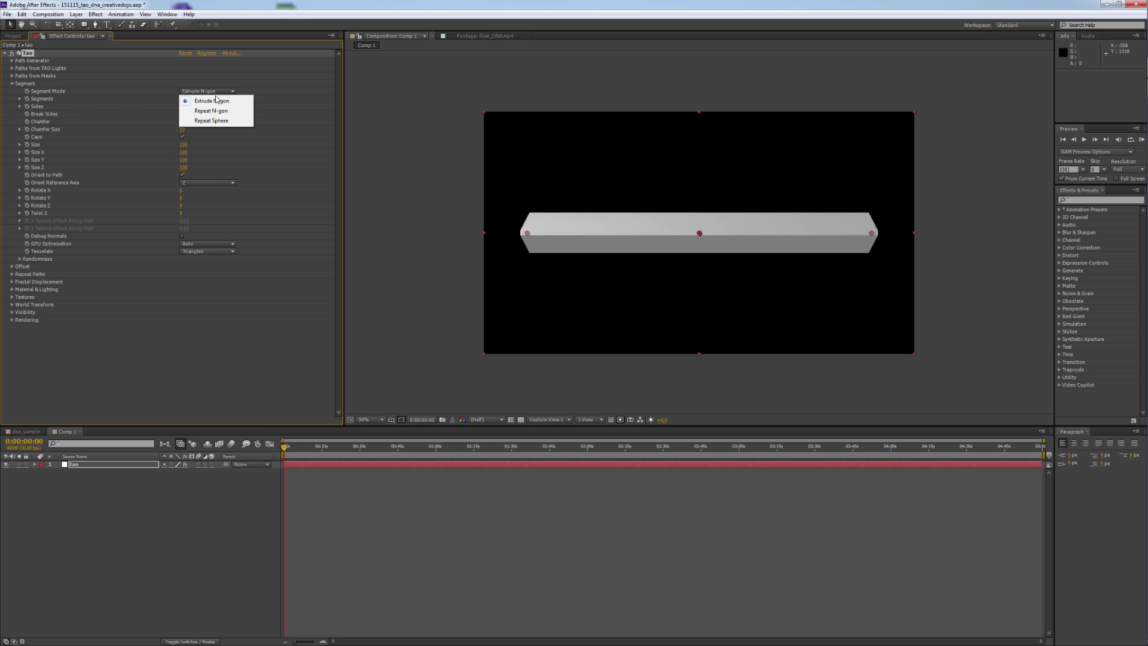
left_click(209, 122)
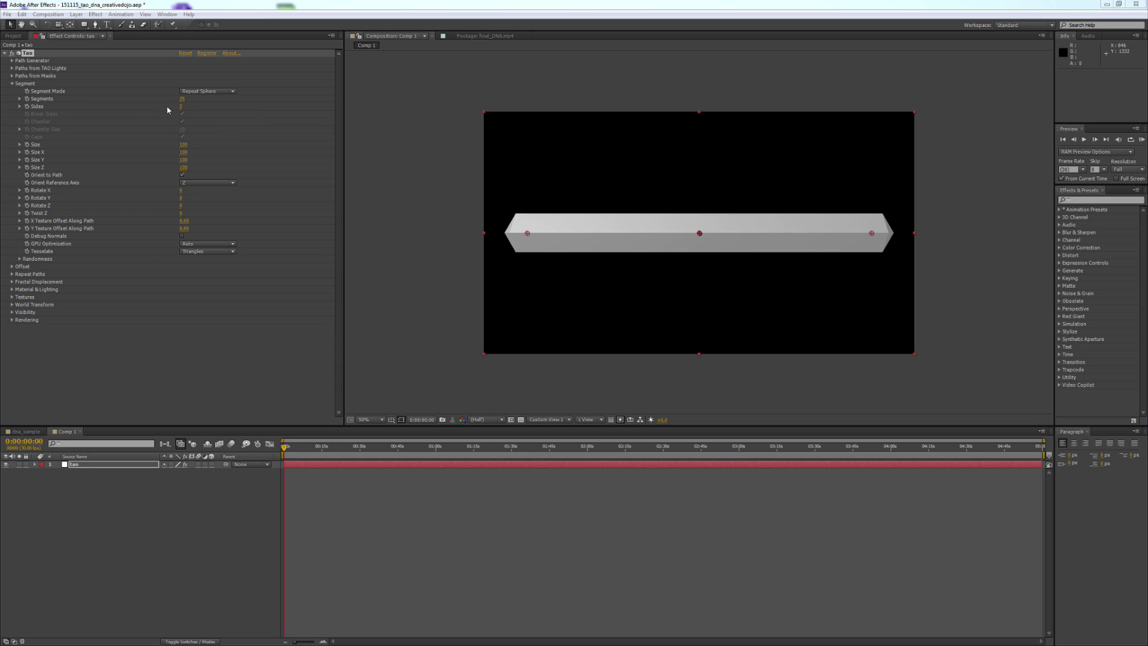
left_click(182, 99)
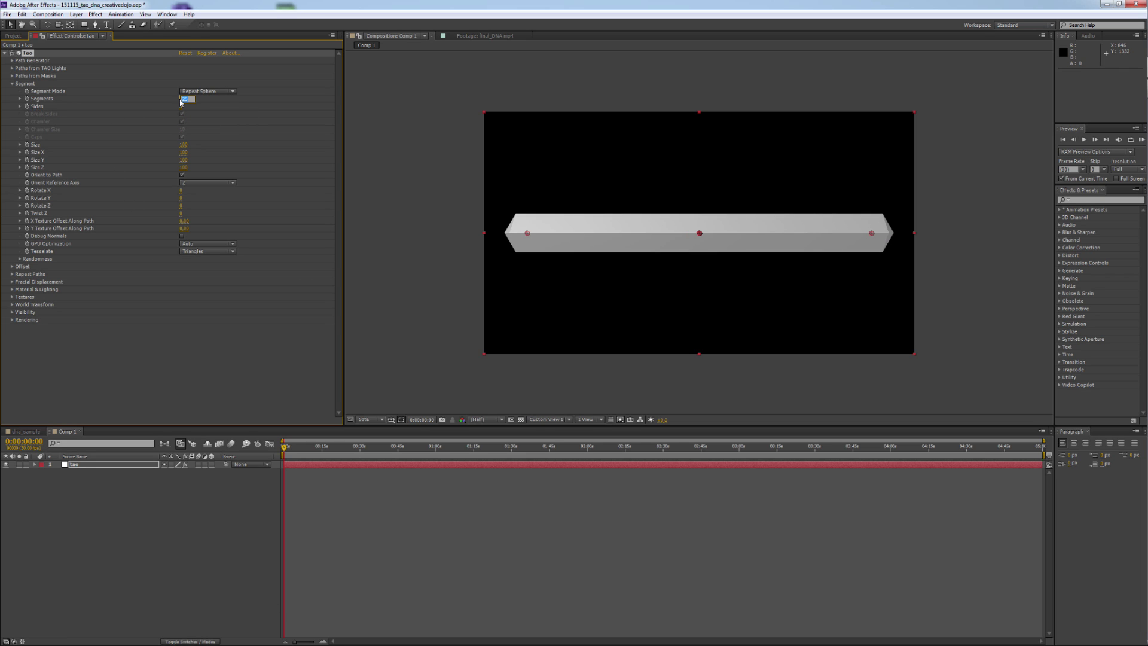
type("31")
key("Return")
left_click(181, 107)
type("70")
key("Return")
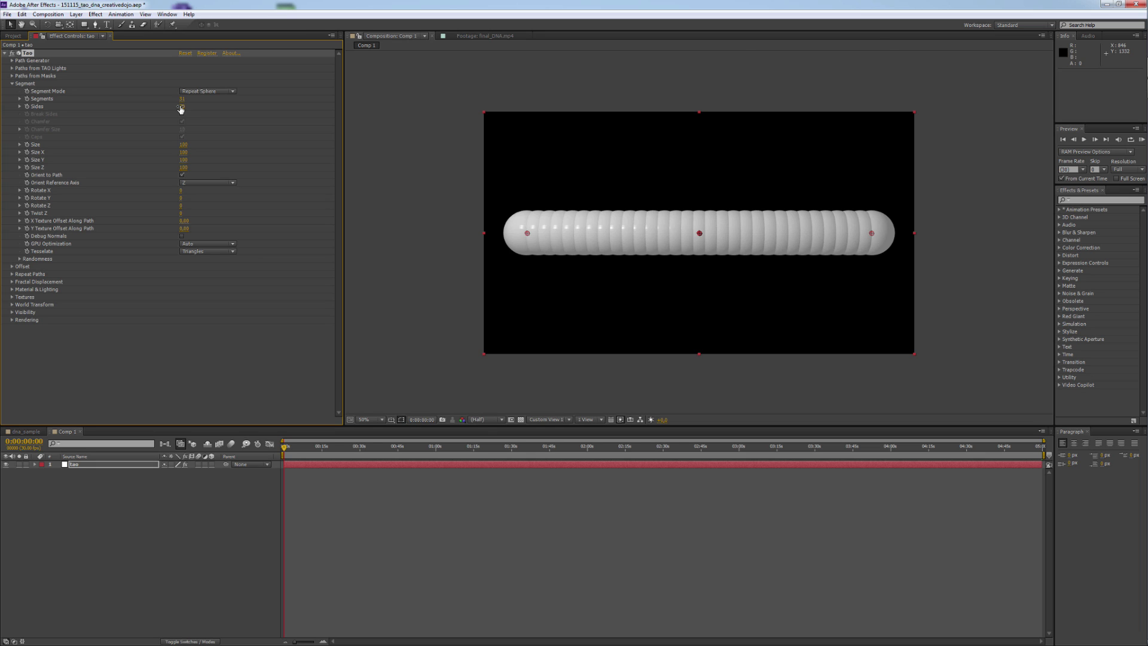
Step: Set segment Size to 50, Size X to 10 and Size Y to 200
left_click(184, 145)
type("50")
key("Return")
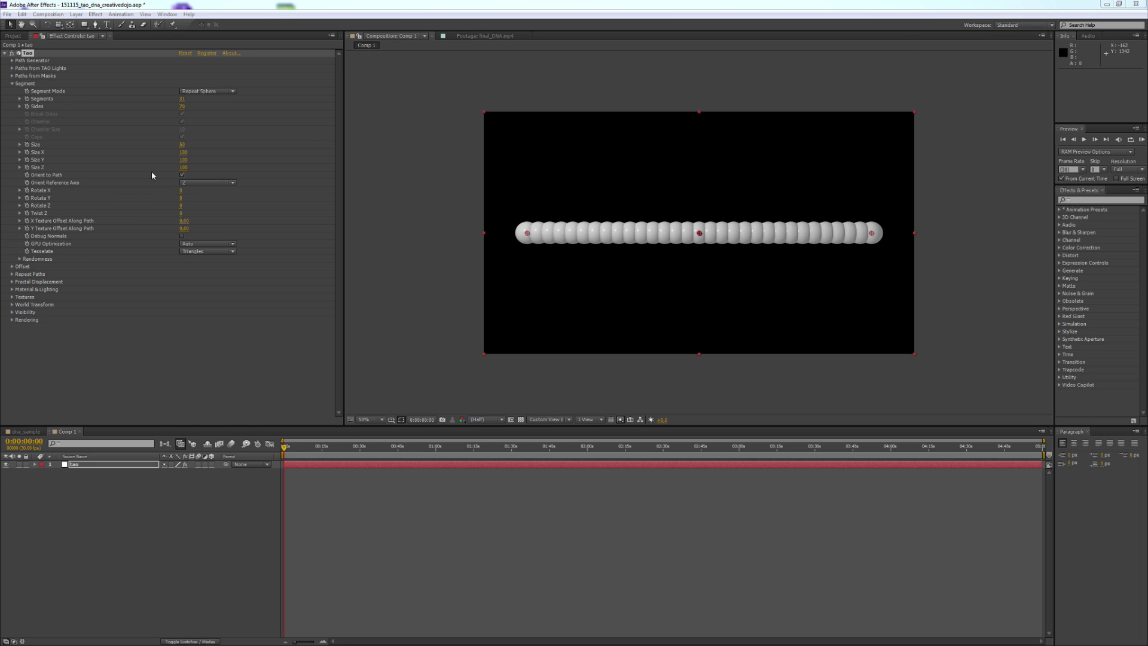
left_click(184, 153)
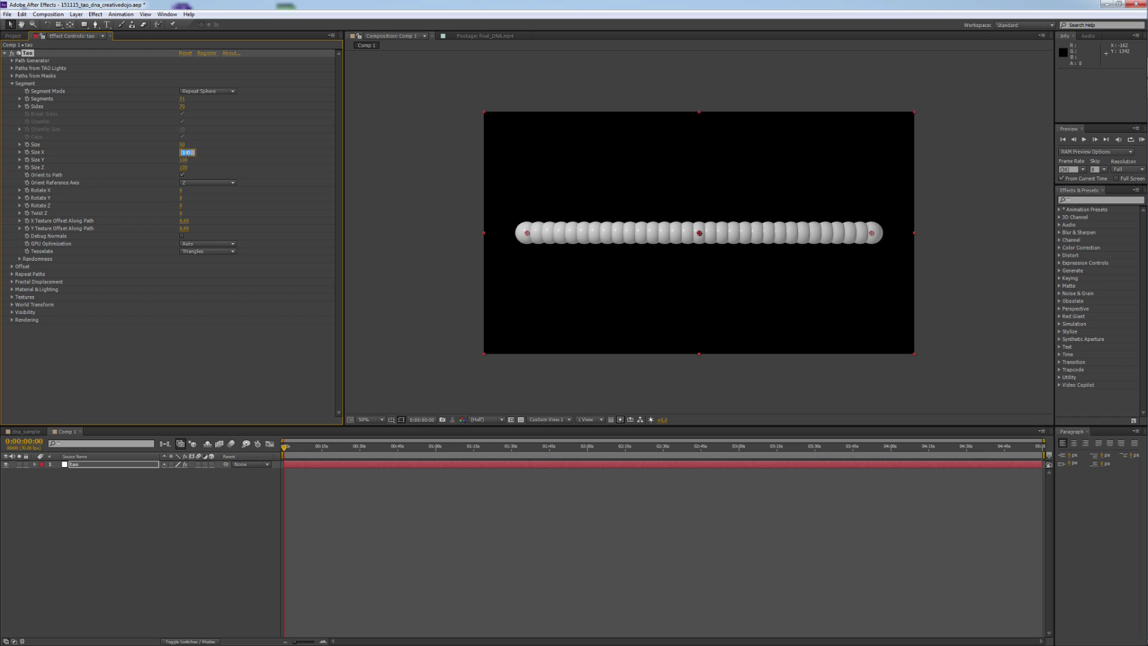
type("10")
key("Tab")
type("2")
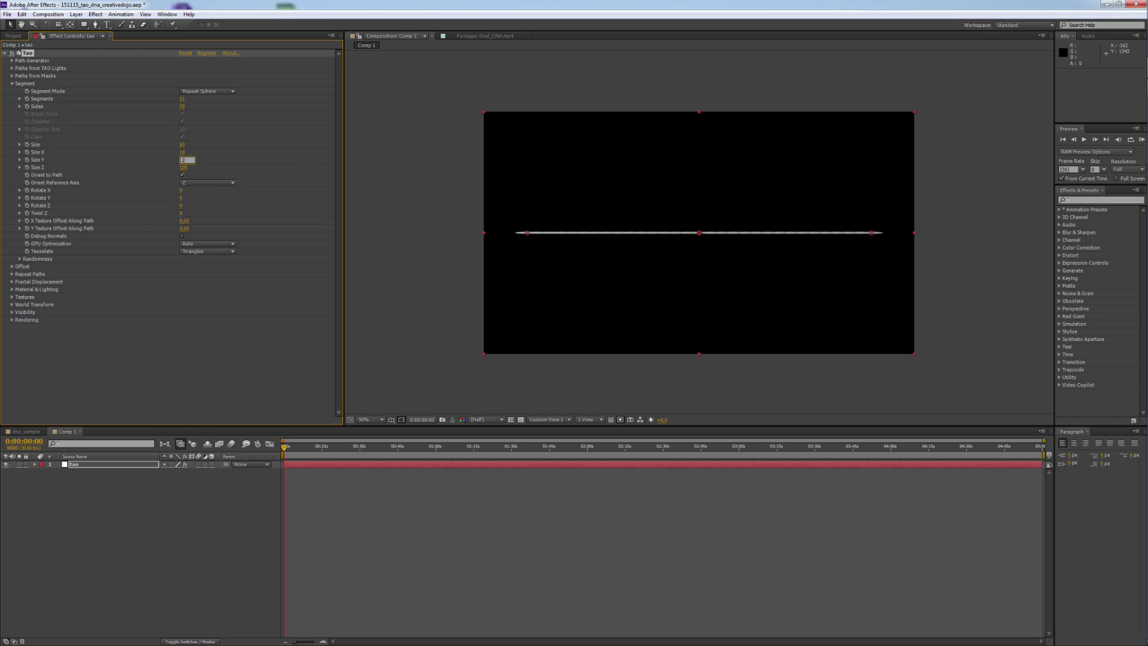
type("00")
key("Tab")
Step: Set segment Size Z to 10 and Orient Reference Axis to Y
type("10")
key("Return")
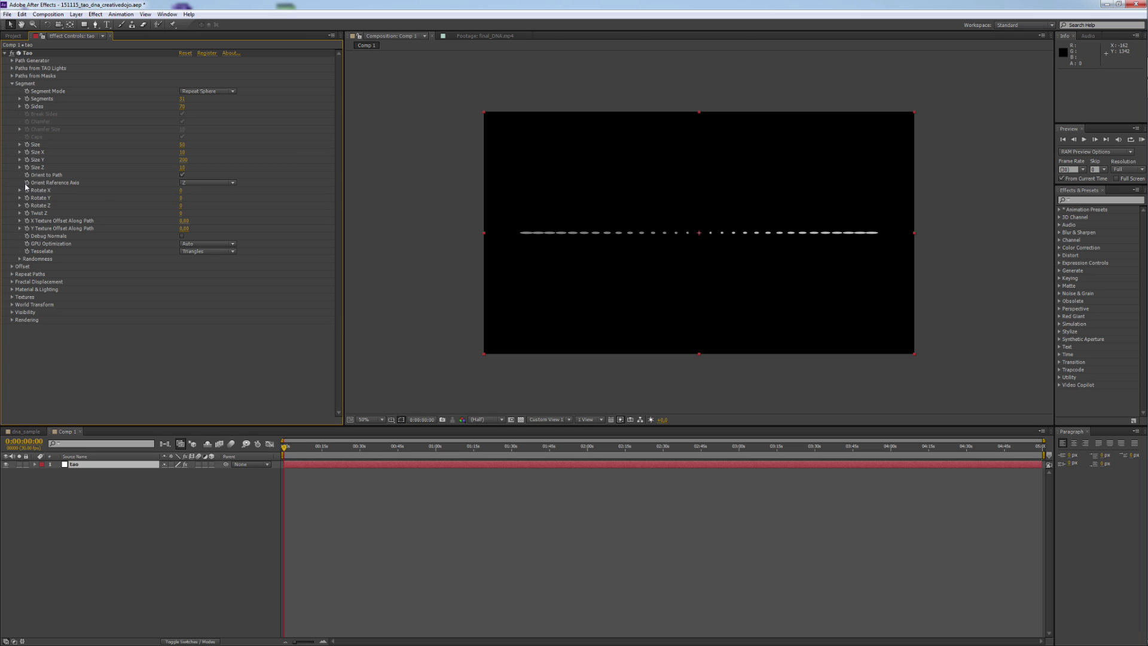
left_click(188, 184)
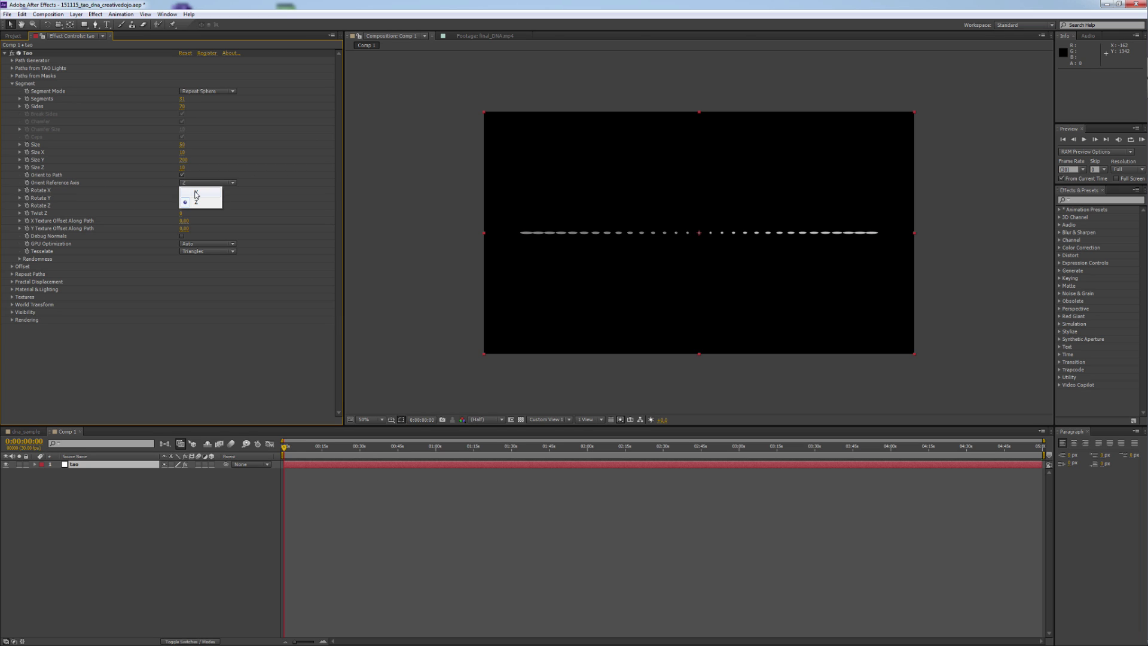
left_click(196, 194)
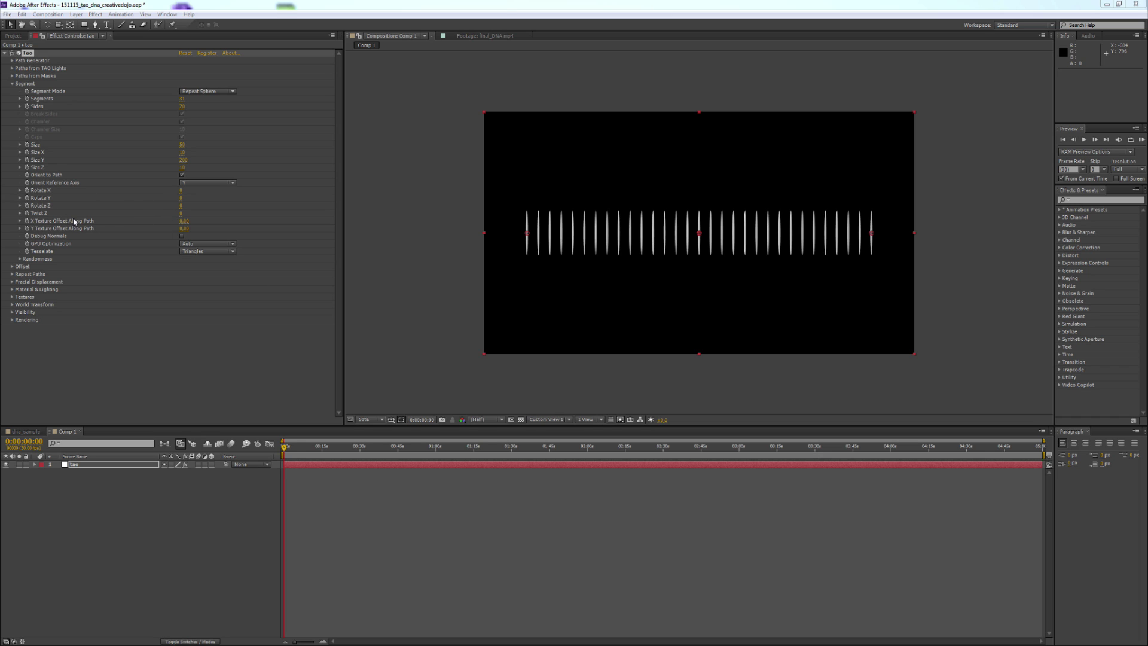
Step: Twist the segments along Z, first 360 then increased to 400
left_click(181, 215)
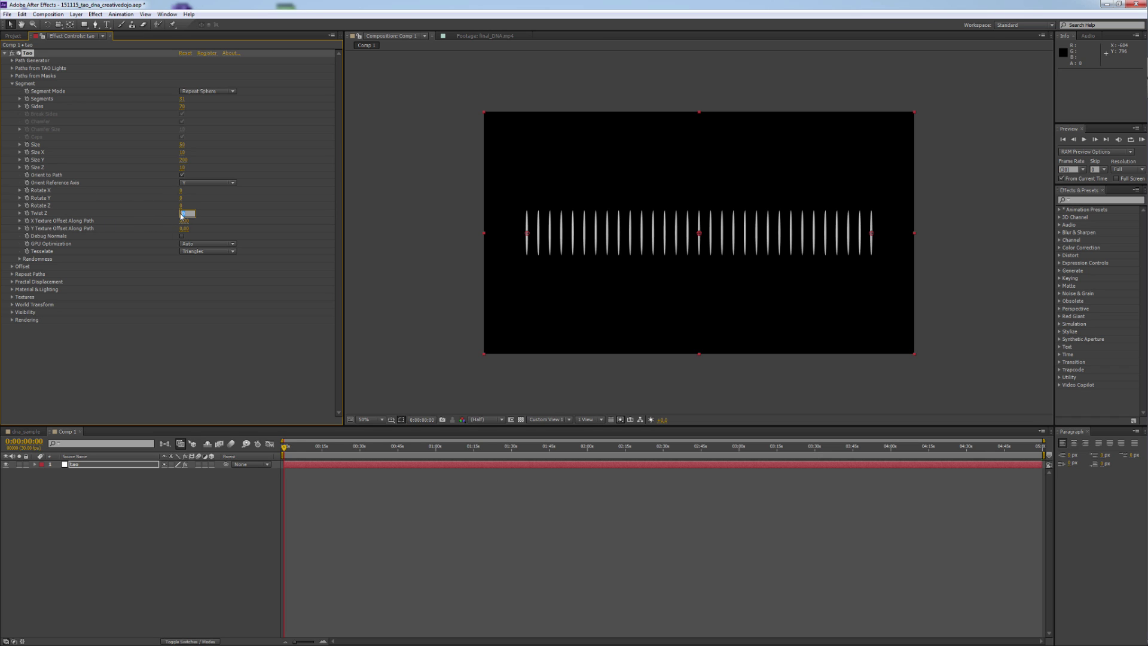
type("360")
key("Return")
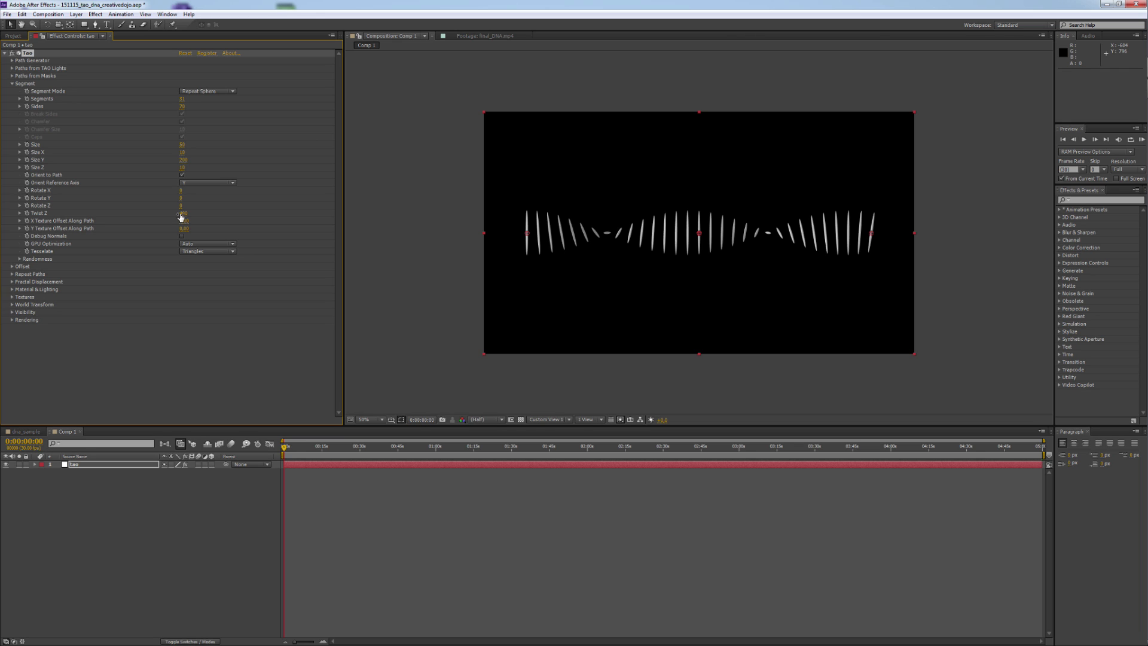
left_click_drag(182, 217, 251, 539)
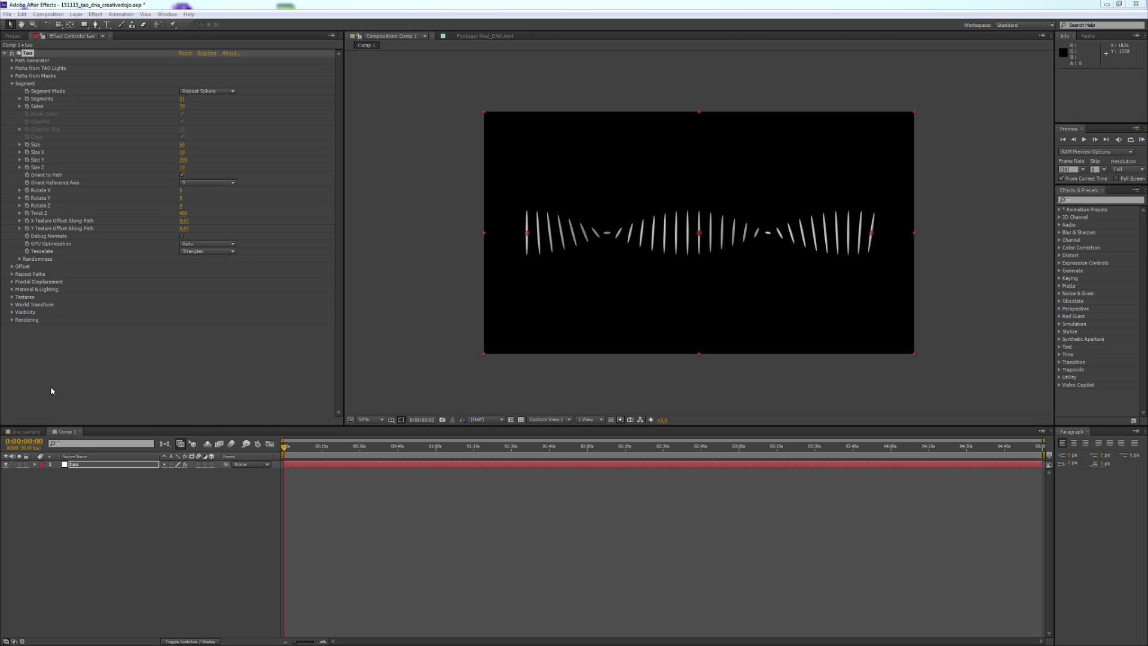
Step: In Repeat Paths > First Repeater, set R1 Repetitions to 1 and R1 World Pos X to 0
left_click(10, 83)
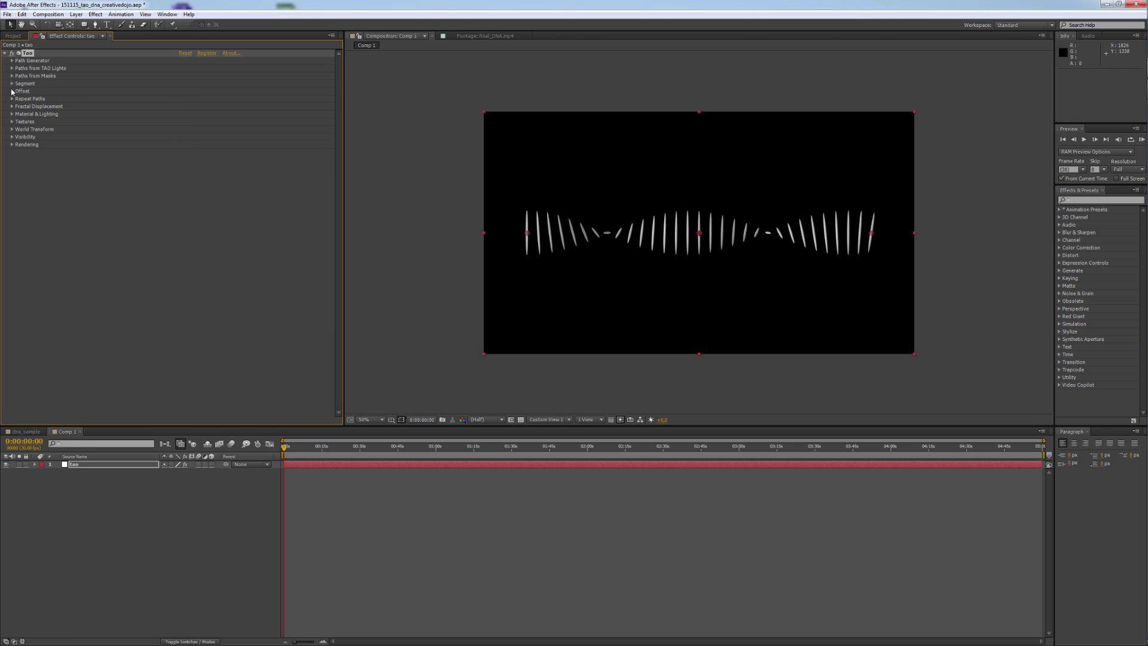
left_click(12, 100)
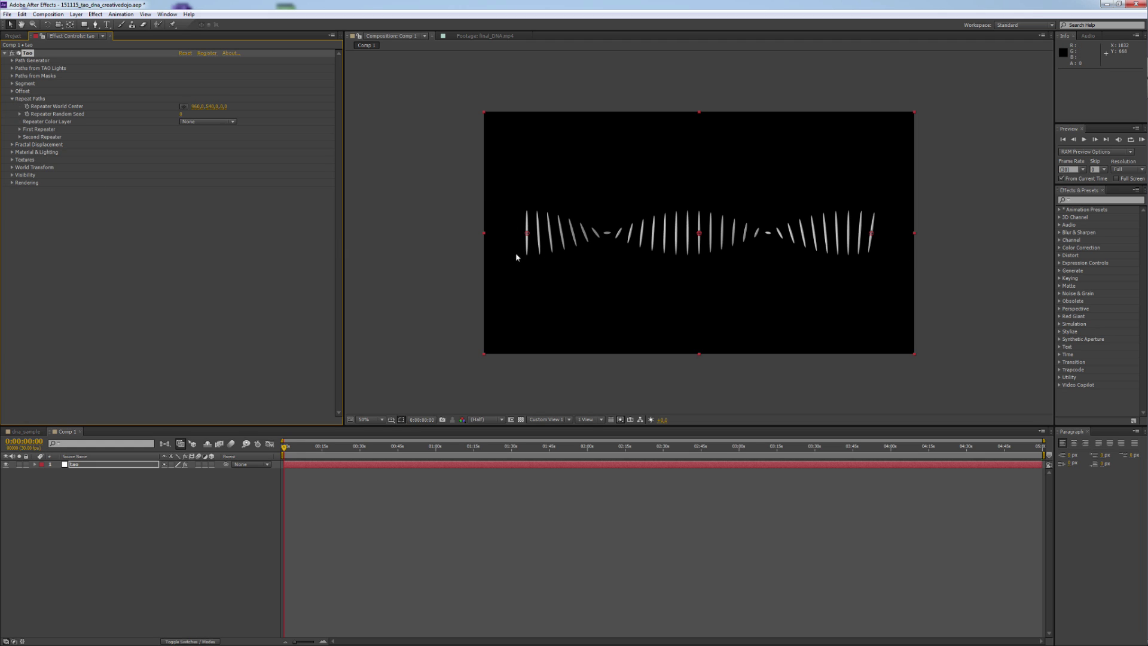
left_click(19, 130)
left_click(181, 137)
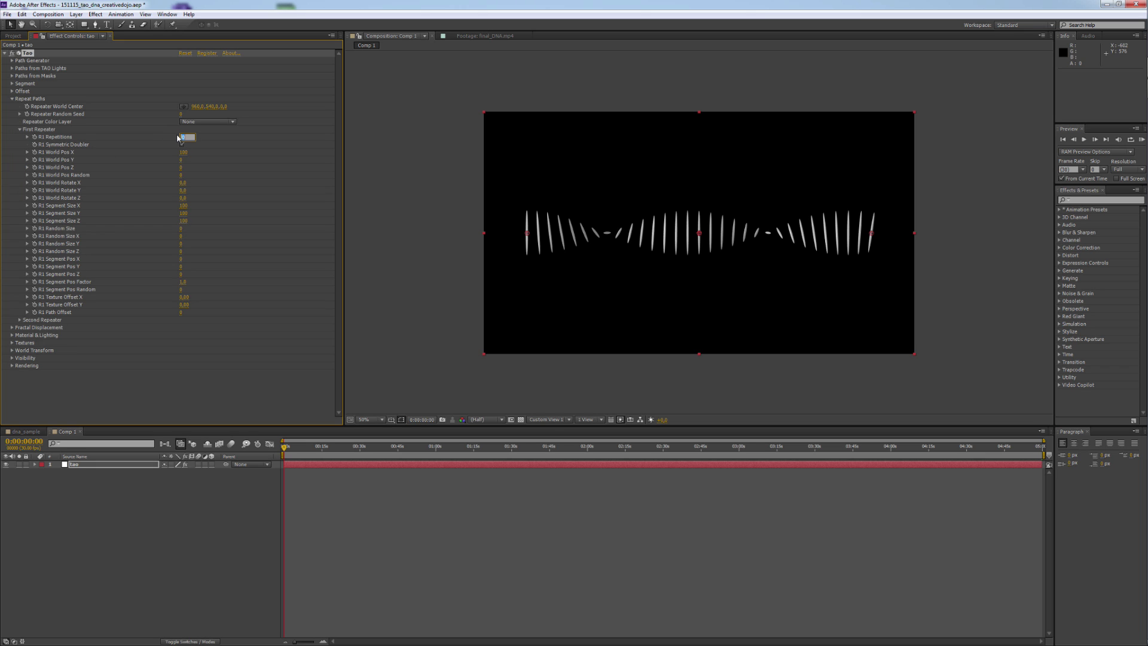
type("1")
key("Return")
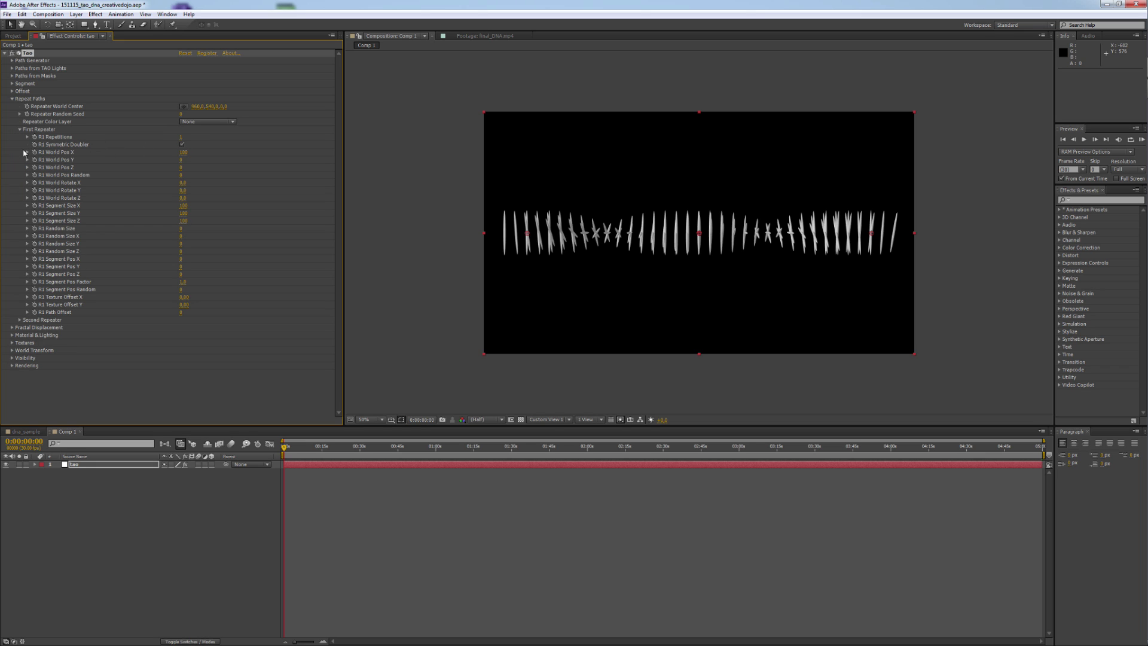
left_click(183, 152)
left_click(183, 152)
type("0")
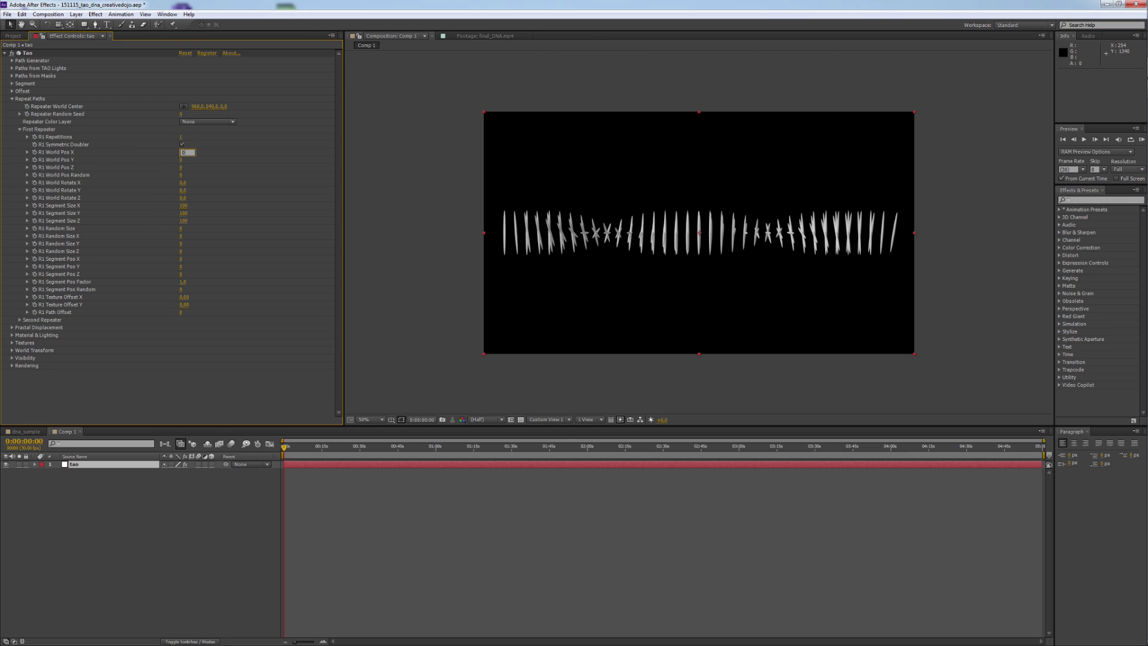
key("Return")
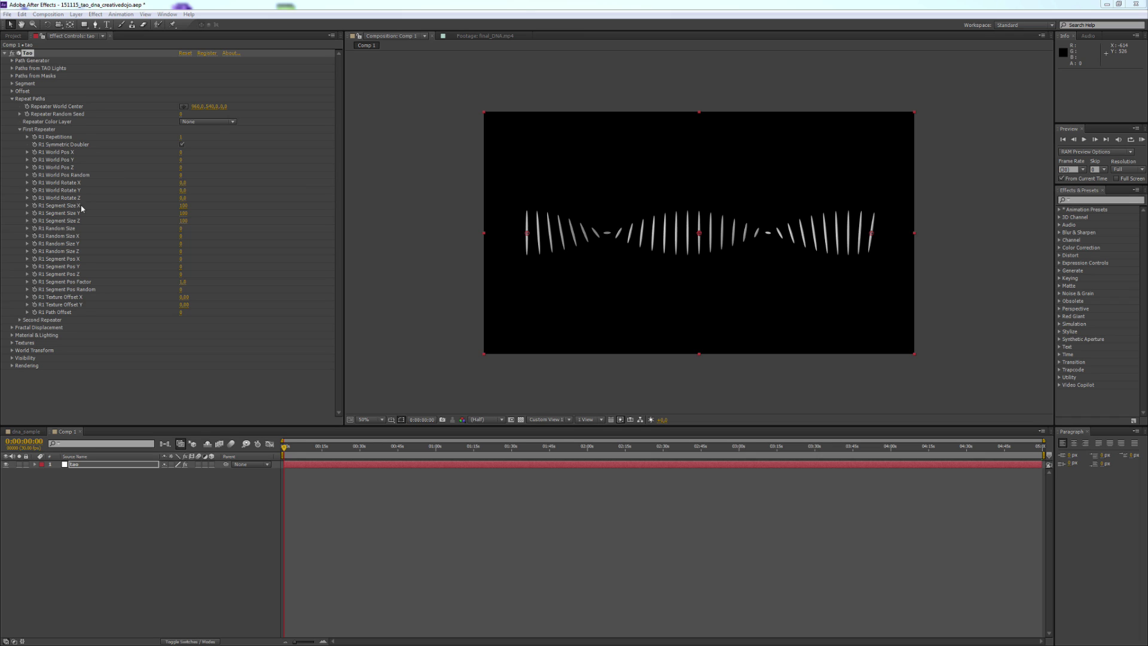
Step: Set R1 Segment Size X 250, Y 13 and Z 1350
left_click(183, 205)
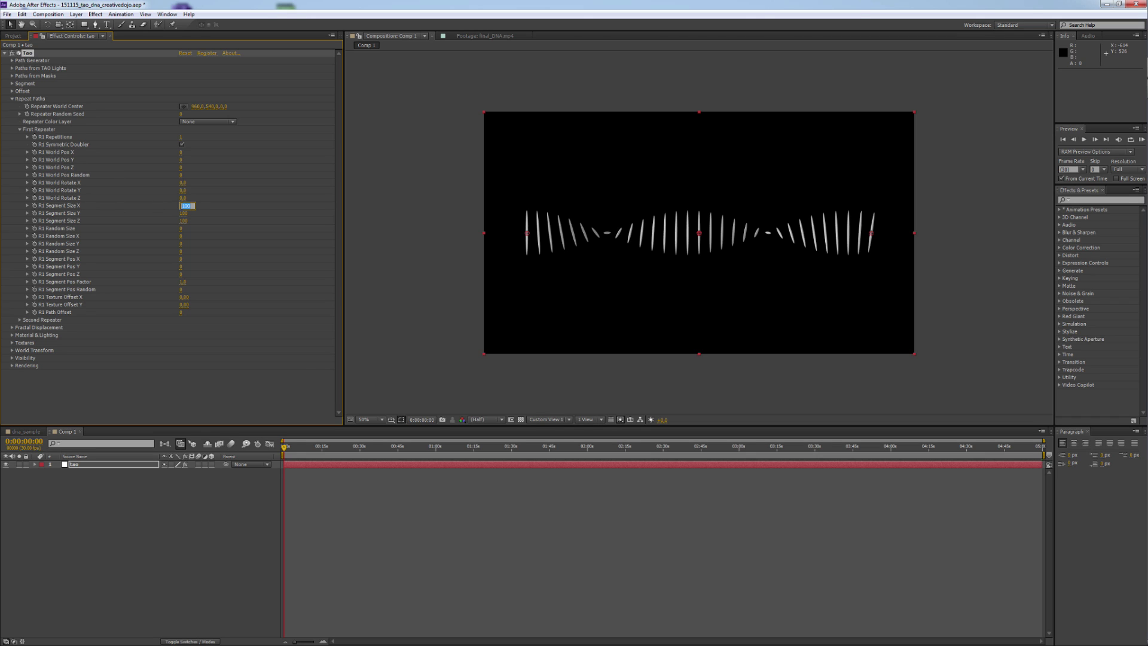
type("250")
key("Return")
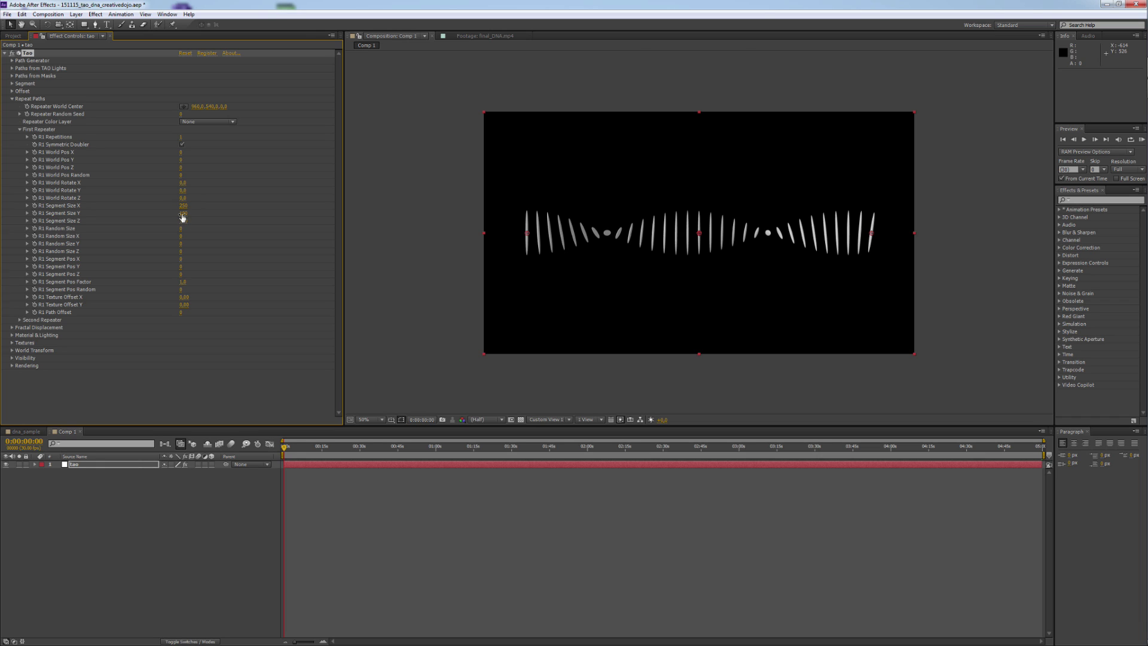
left_click(183, 214)
type("13")
left_click(183, 221)
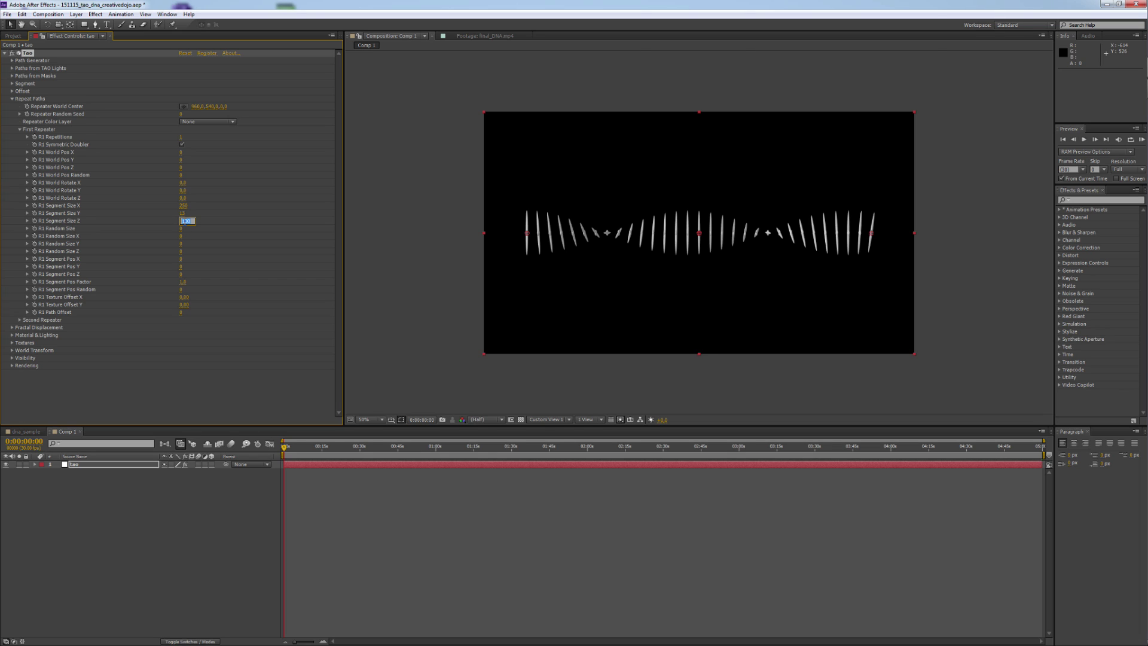
type("135")
key("Return")
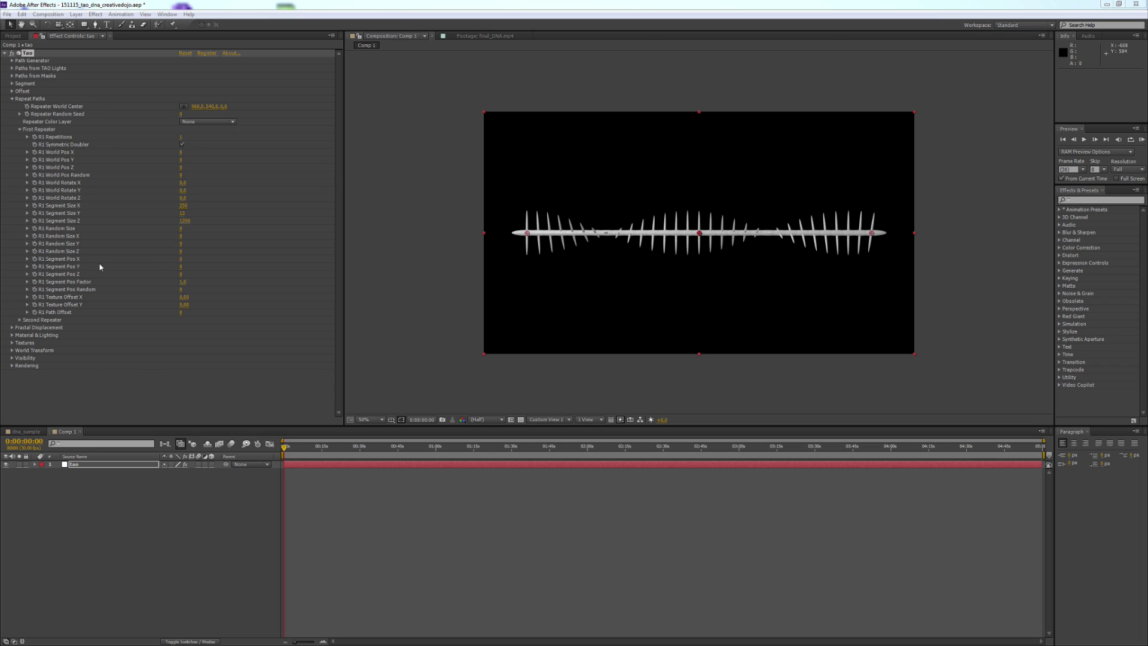
Step: Set R1 Segment Pos X -360, Pos Y 6000 and Pos Factor 0,125
left_click(181, 259)
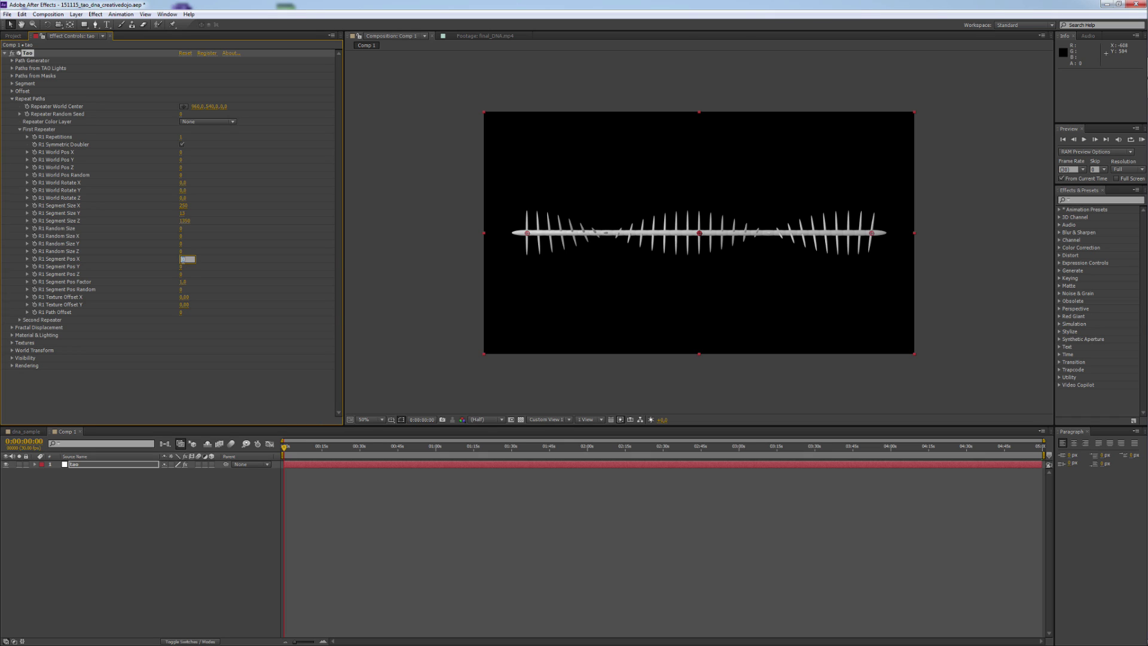
key("Return")
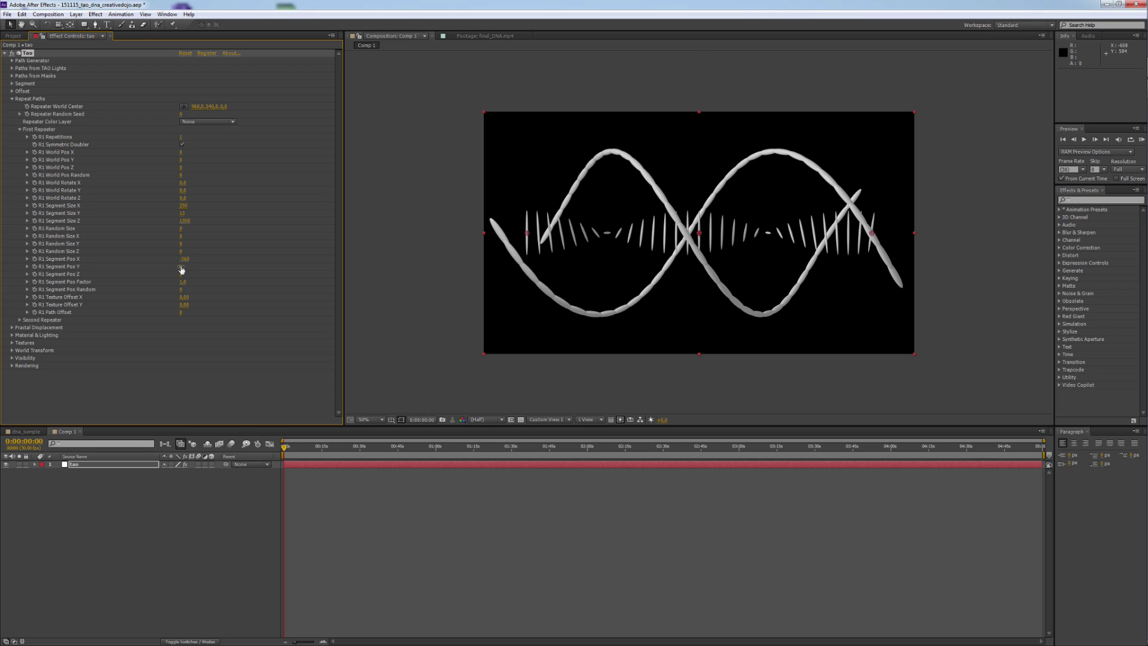
left_click(182, 267)
key("Return")
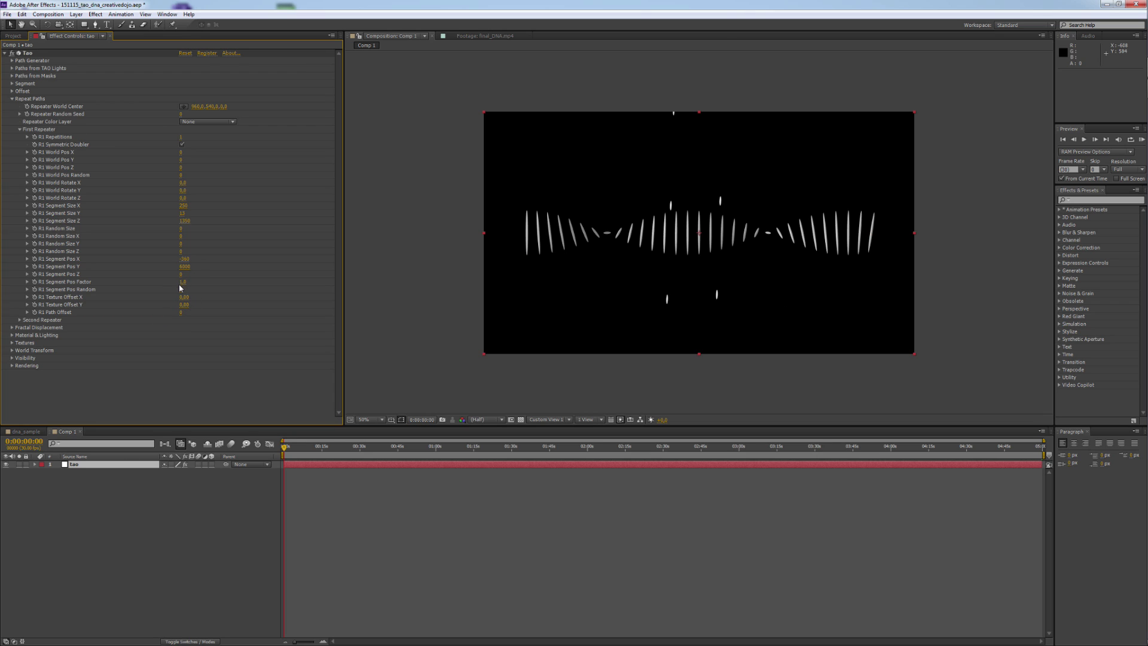
left_click(180, 283)
type("0,125")
key("Return")
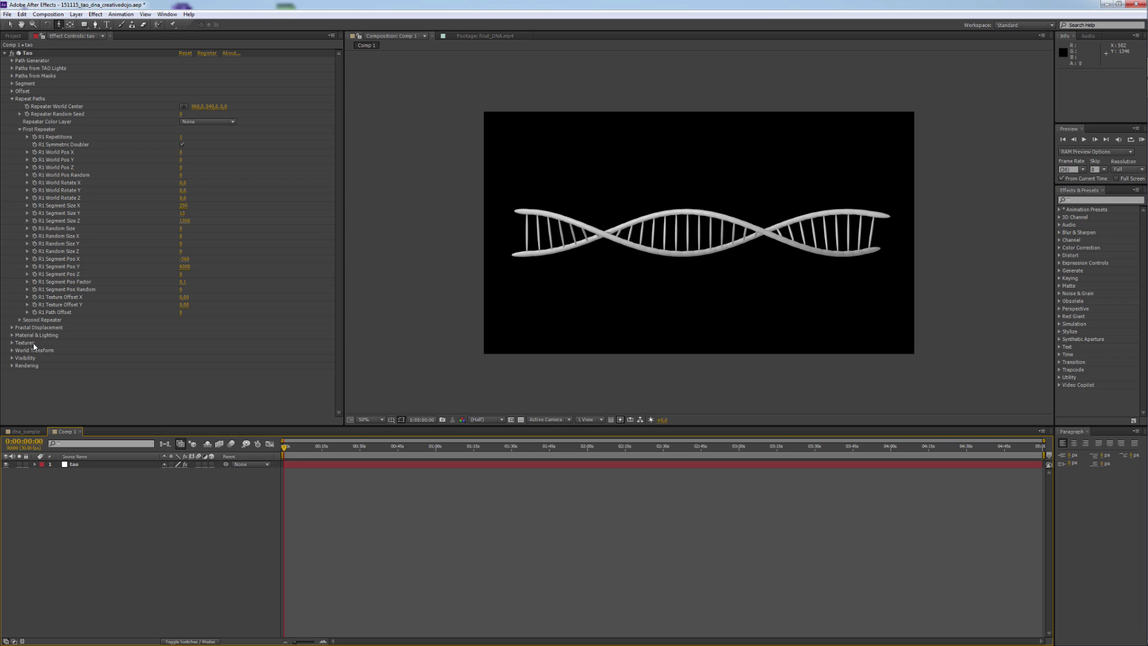
Step: Add a default Camera 1 and dolly it in until the helix fills the frame
right_click(117, 483)
mouse_move(248, 483)
left_click(278, 529)
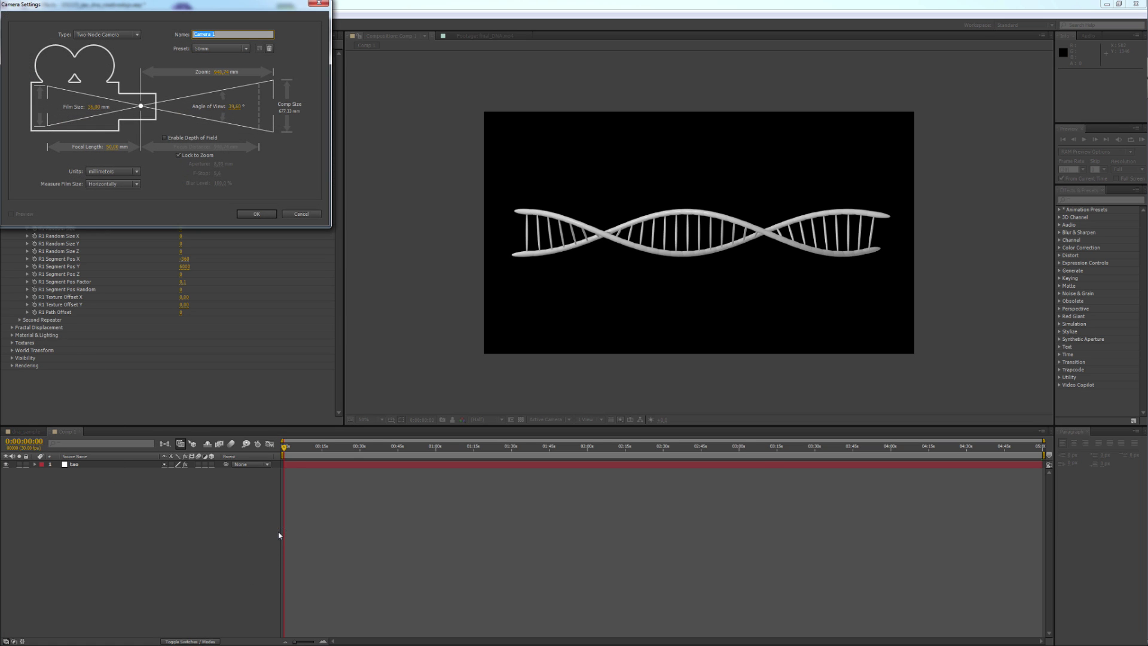
left_click(256, 214)
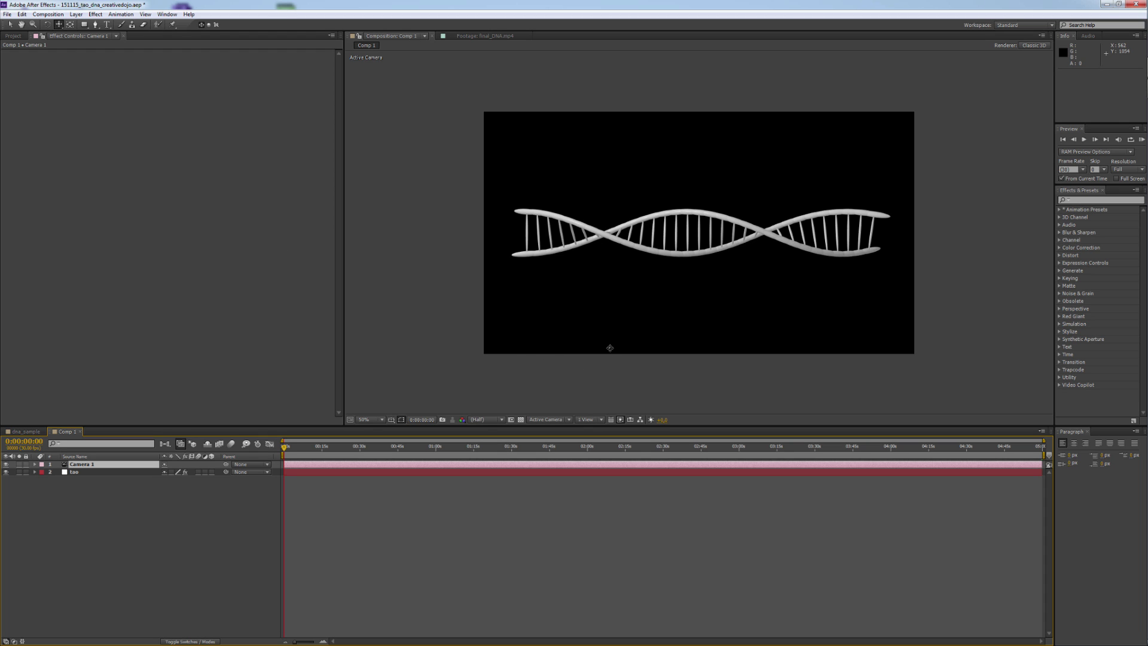
left_click_drag(618, 326, 680, 143)
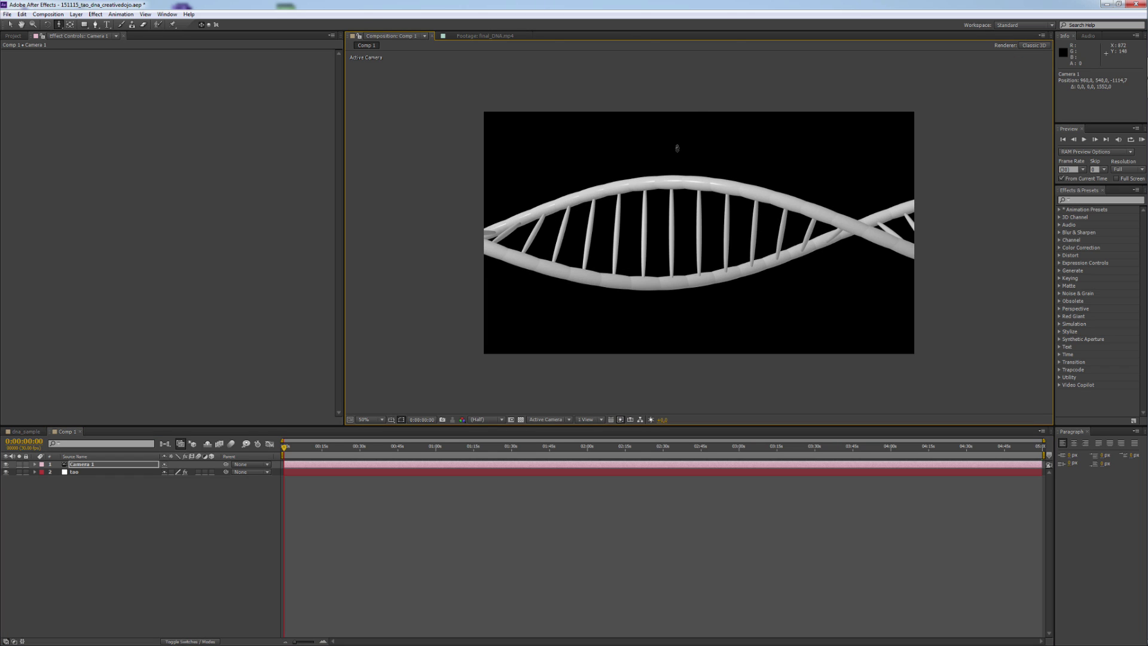
left_click(99, 472)
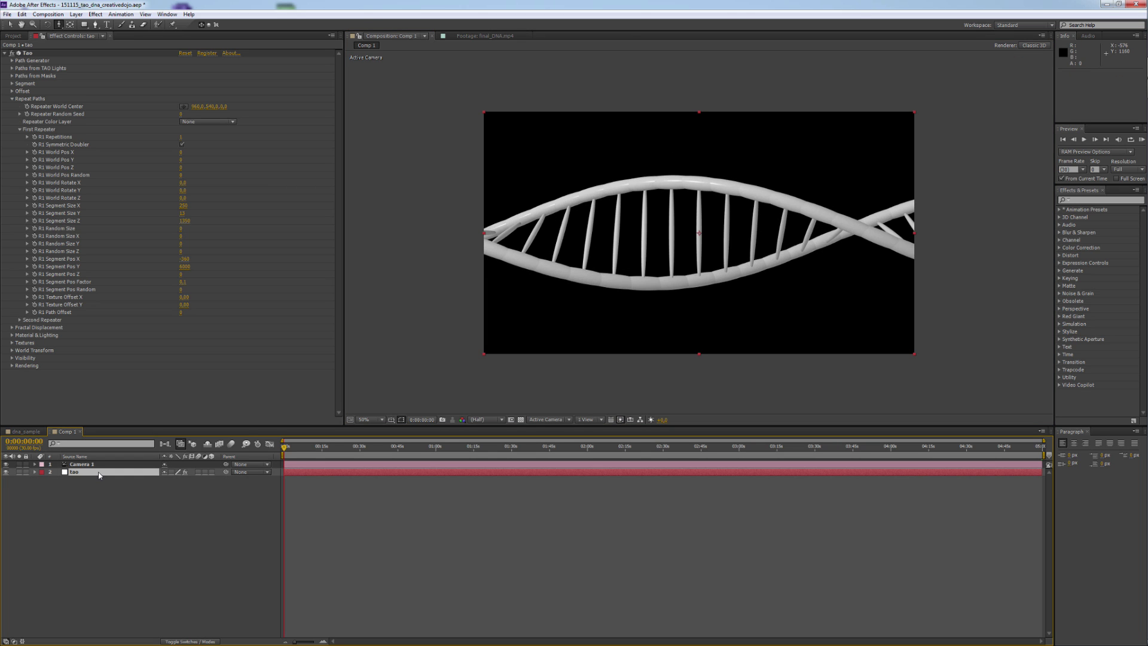
Step: Set Fractal Displacement type to Multi SmoothRidge with displacement space Segment
left_click(13, 99)
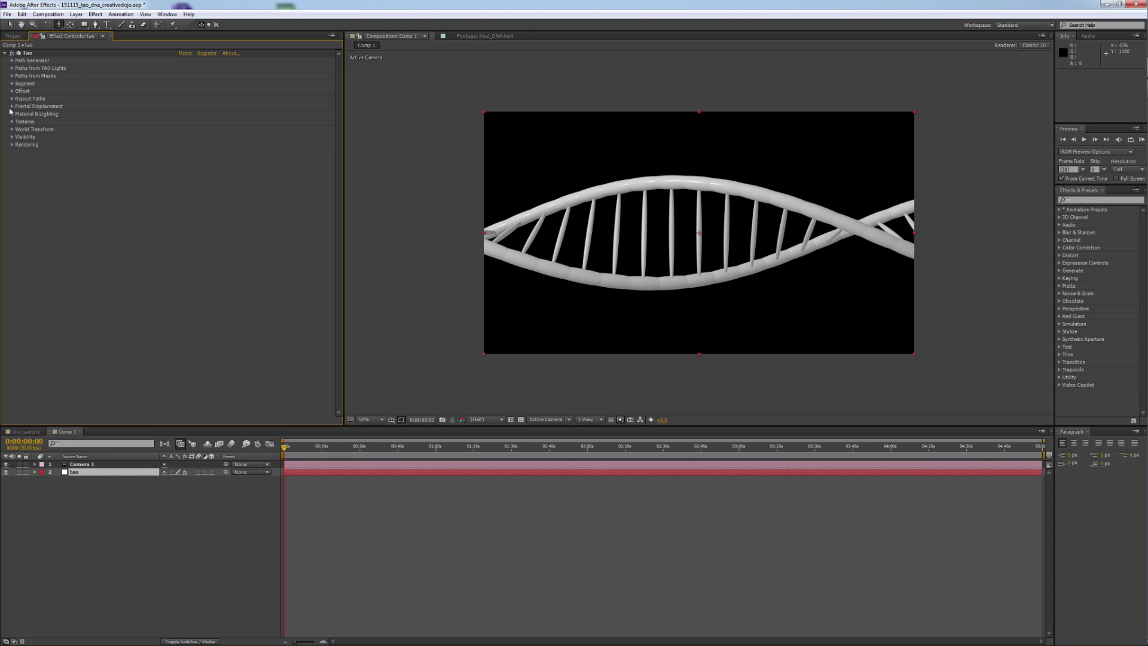
left_click(12, 107)
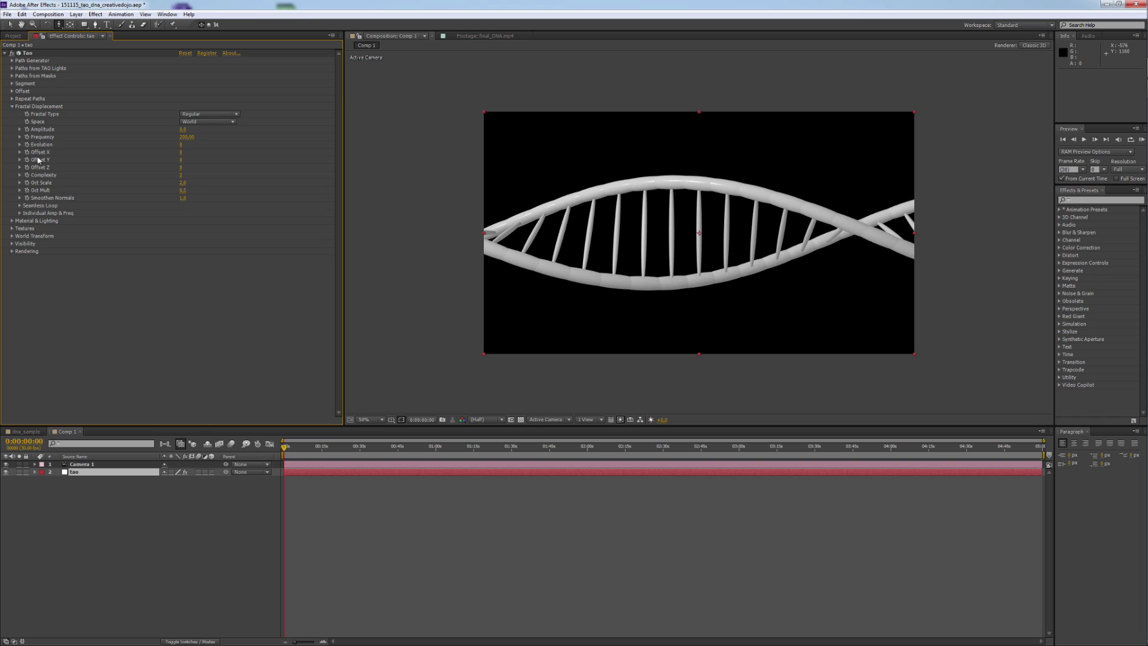
left_click(195, 114)
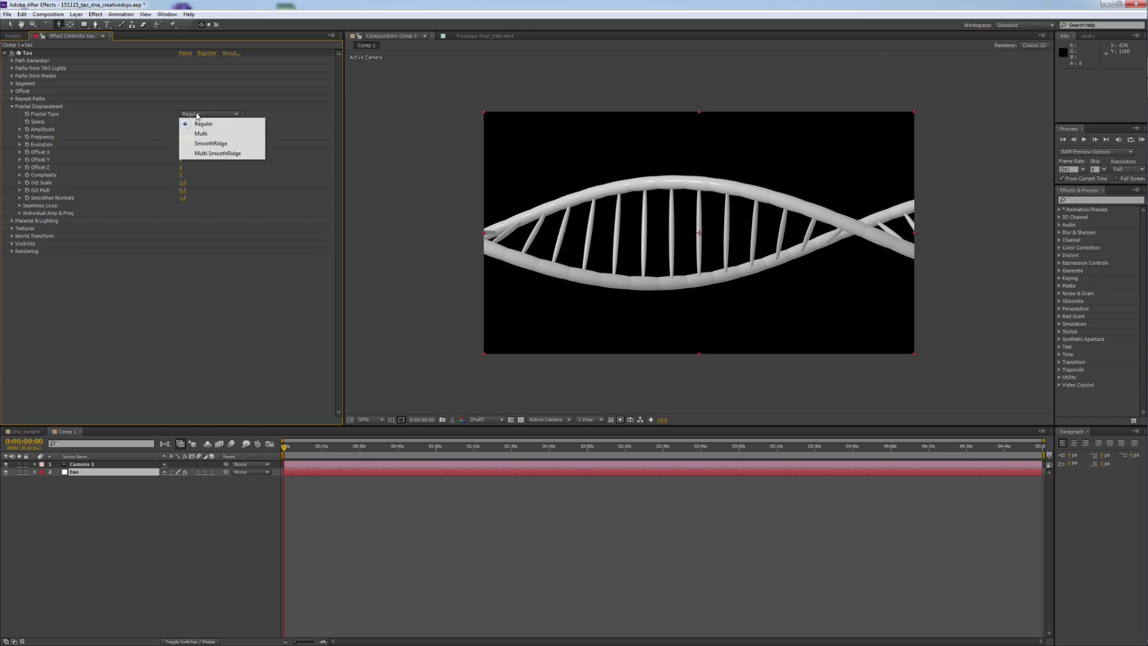
left_click(213, 154)
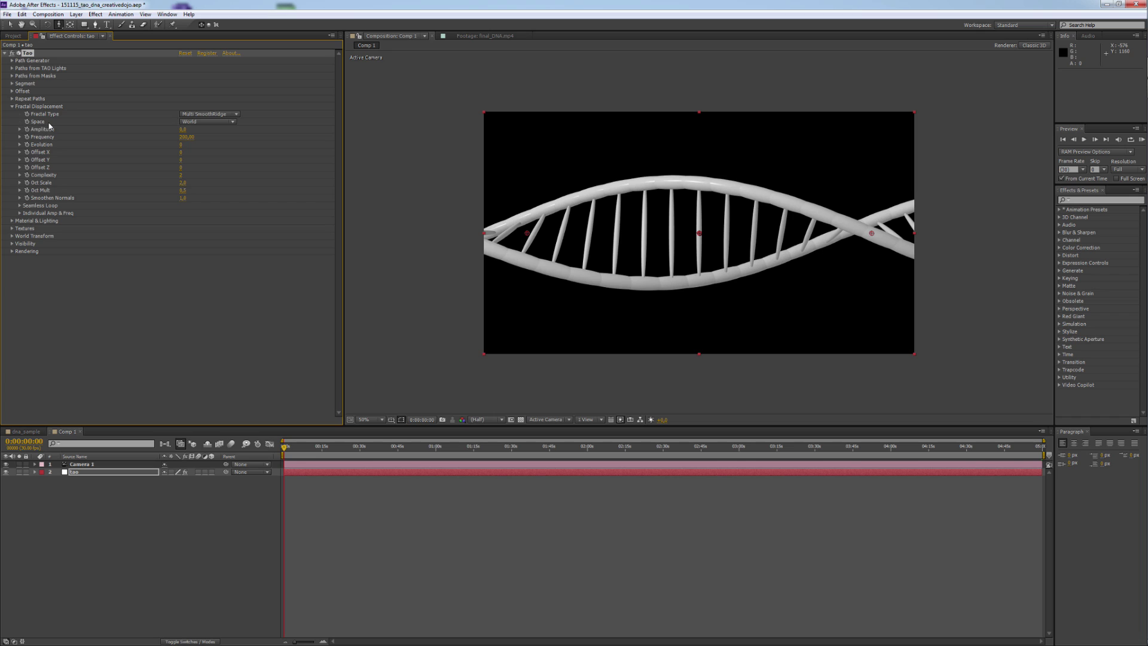
left_click(201, 122)
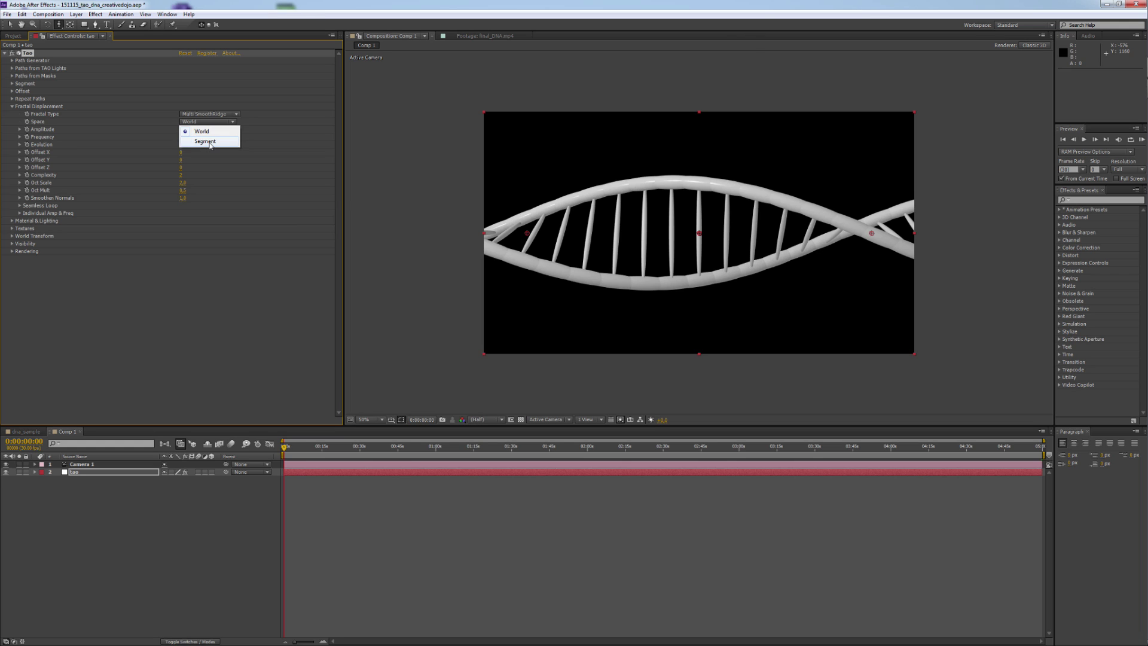
left_click(206, 142)
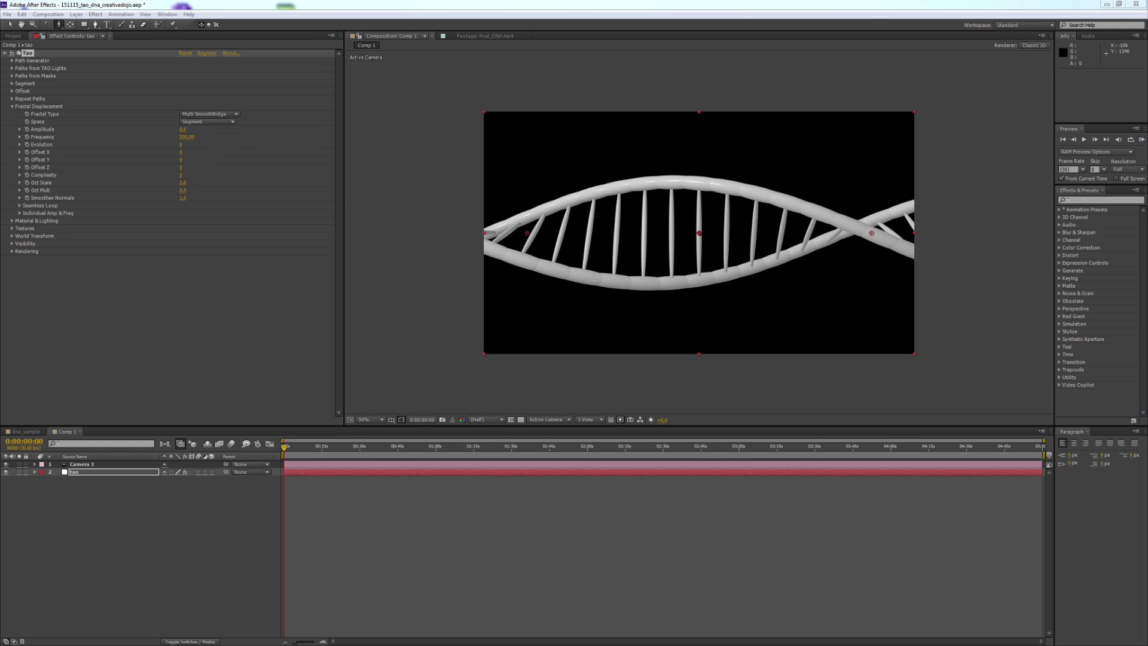
left_click(194, 123)
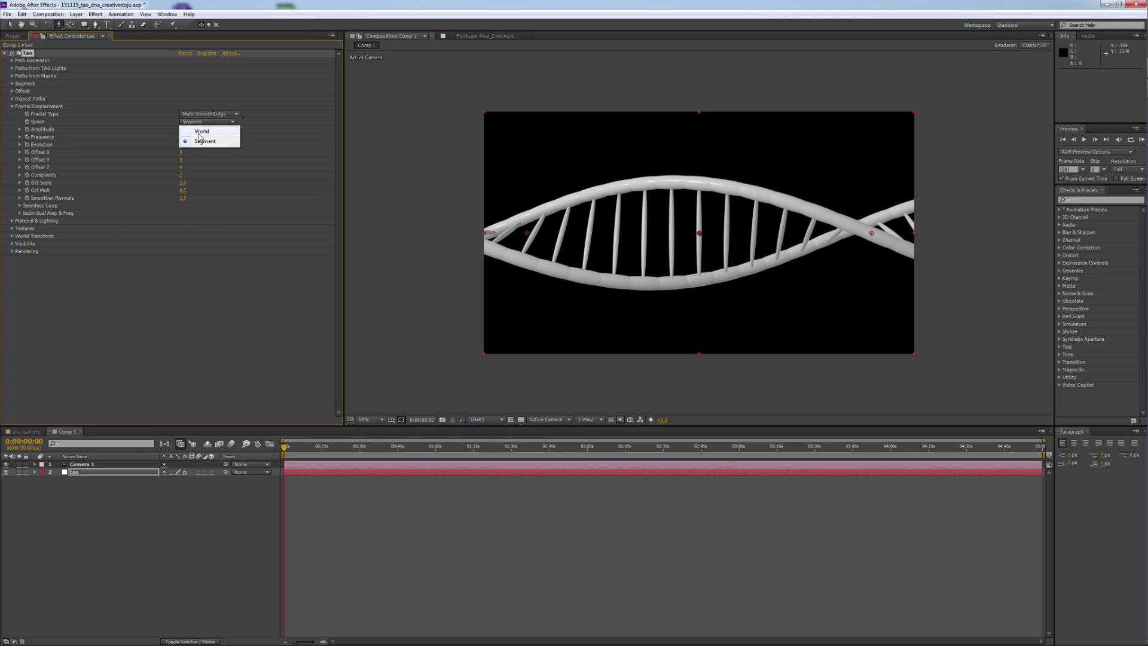
left_click(248, 172)
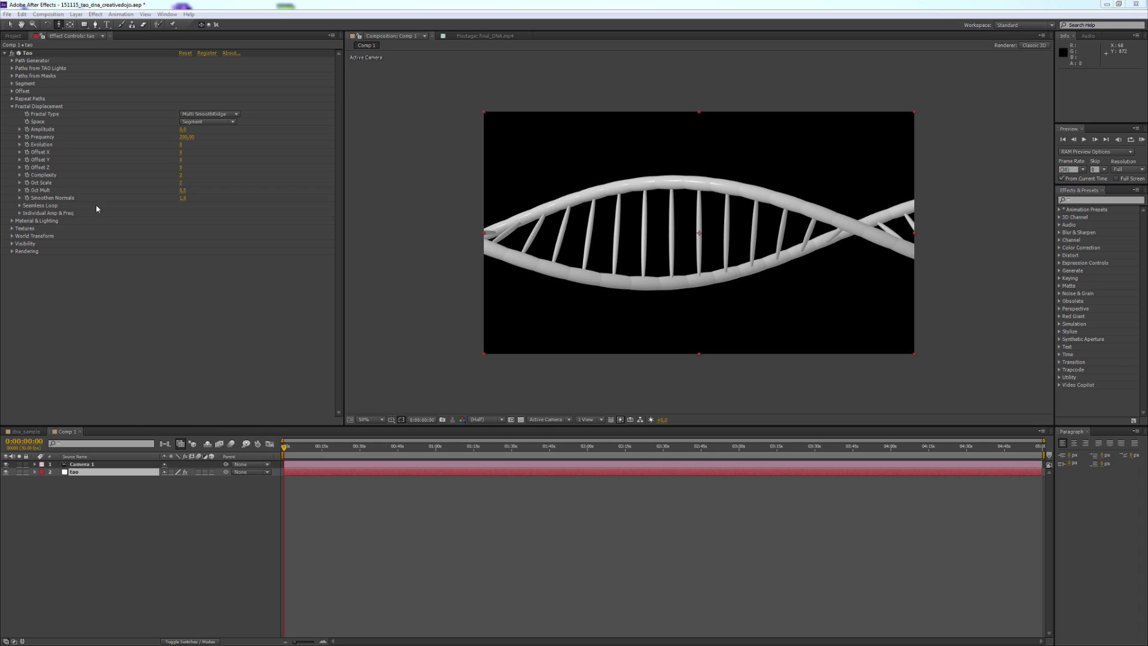
Step: Set the displacement Amplitude to 3 and Frequency to 50
left_click(182, 129)
type("3")
key("Return")
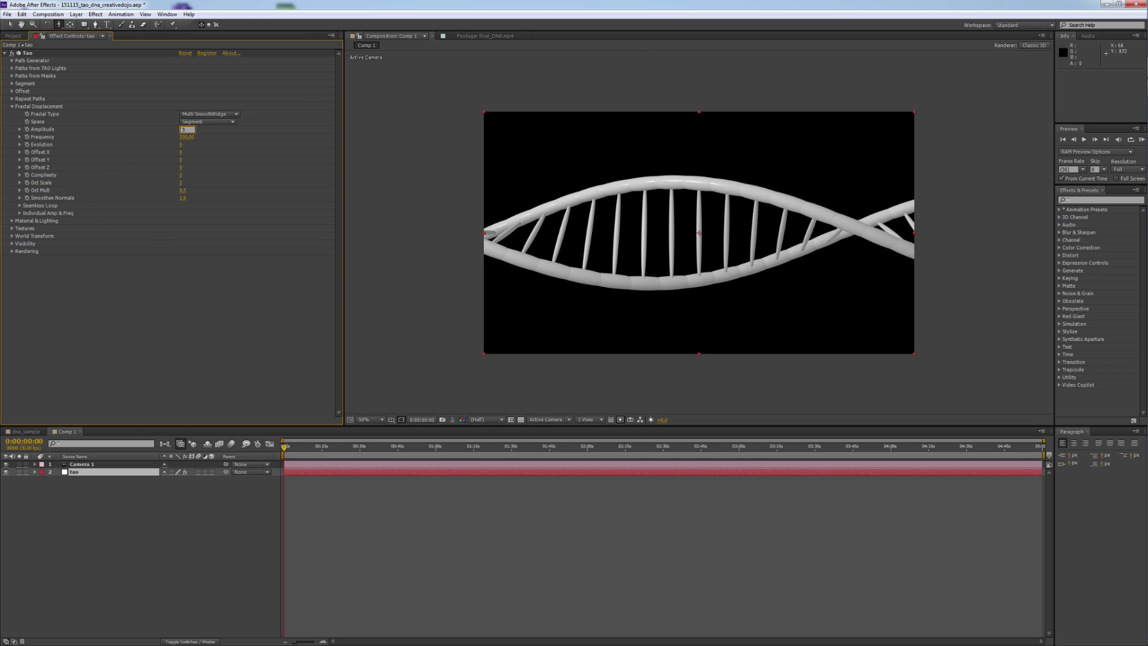
left_click(186, 137)
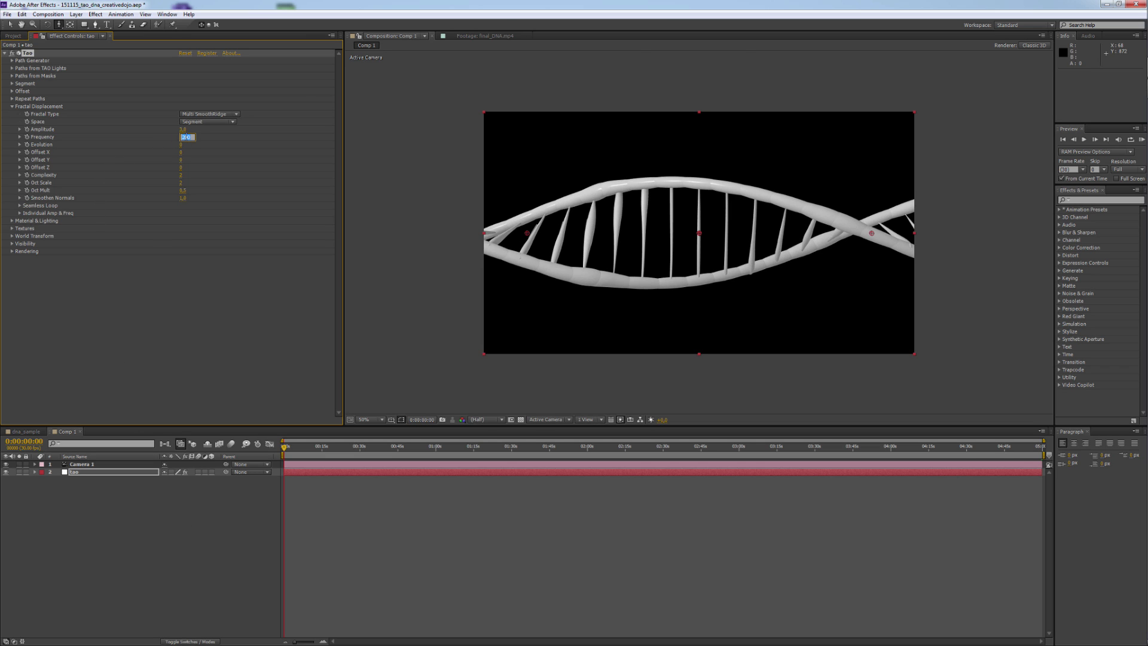
type("50")
key("Return")
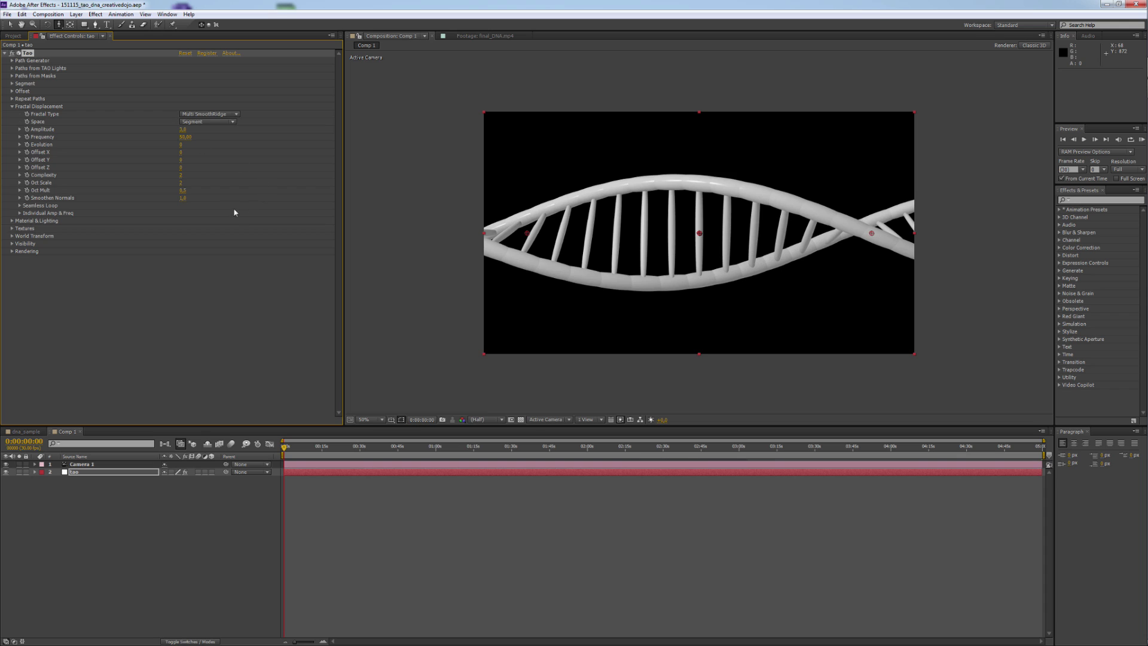
Step: Set Complexity to 1 and Oct Scale to 4,5, then adjust individual Amplitude Z
left_click(181, 175)
type("1")
key("Return")
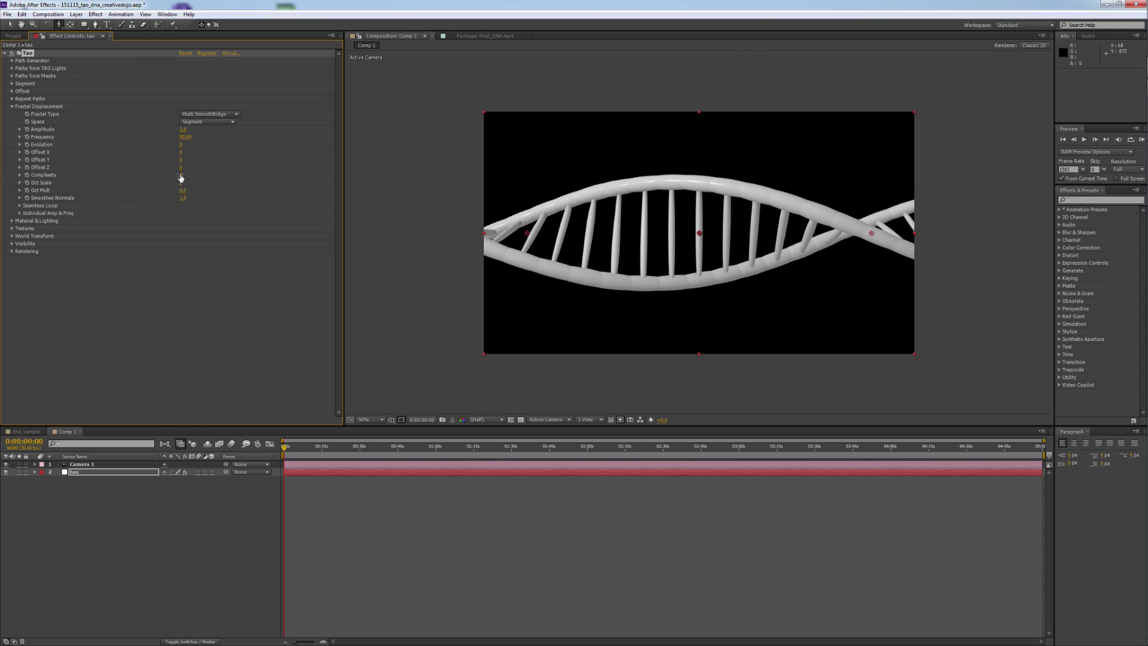
left_click(181, 183)
type("4,5")
key("Return")
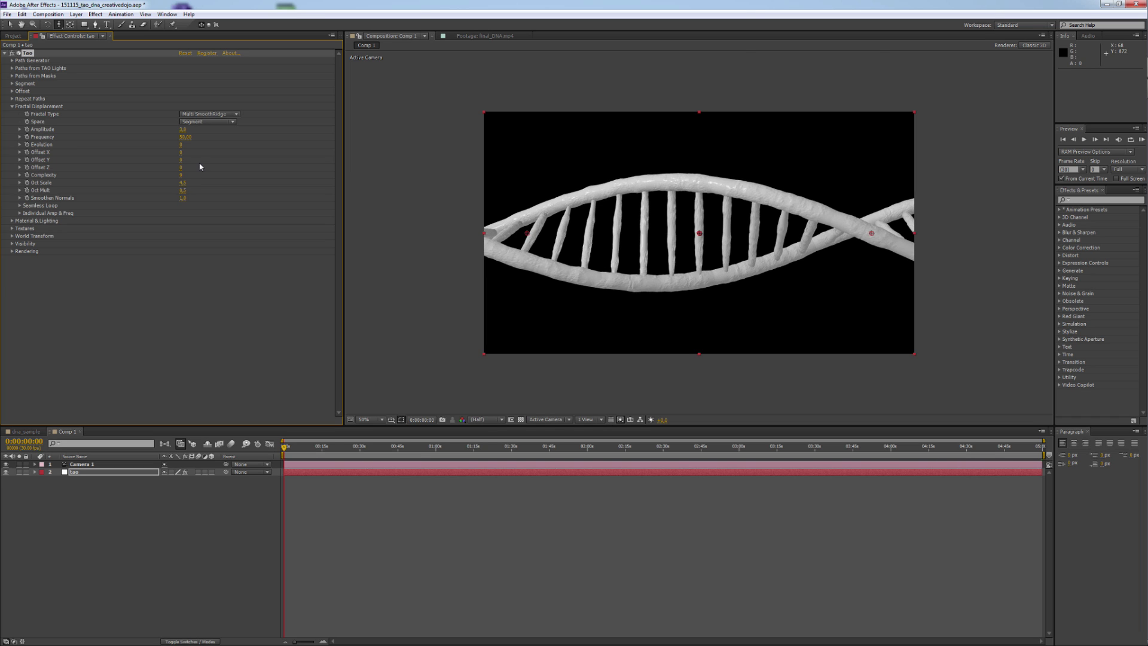
left_click(20, 213)
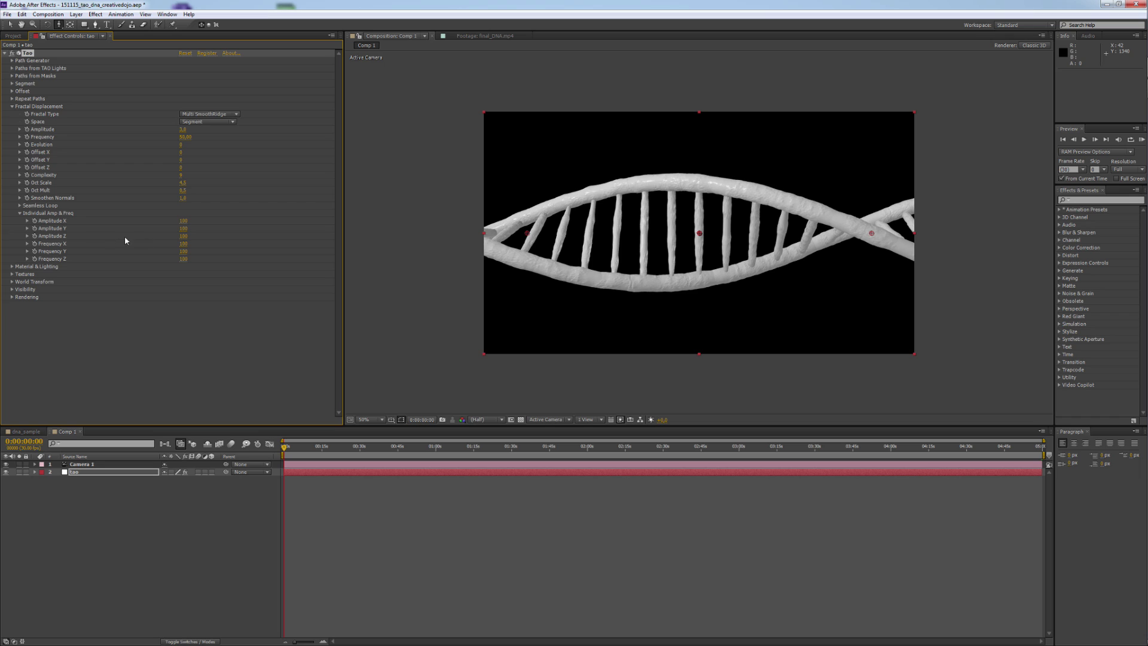
left_click(183, 236)
Step: Give the helix a dark blue colour in Tao's Material & Lighting settings
left_click(12, 106)
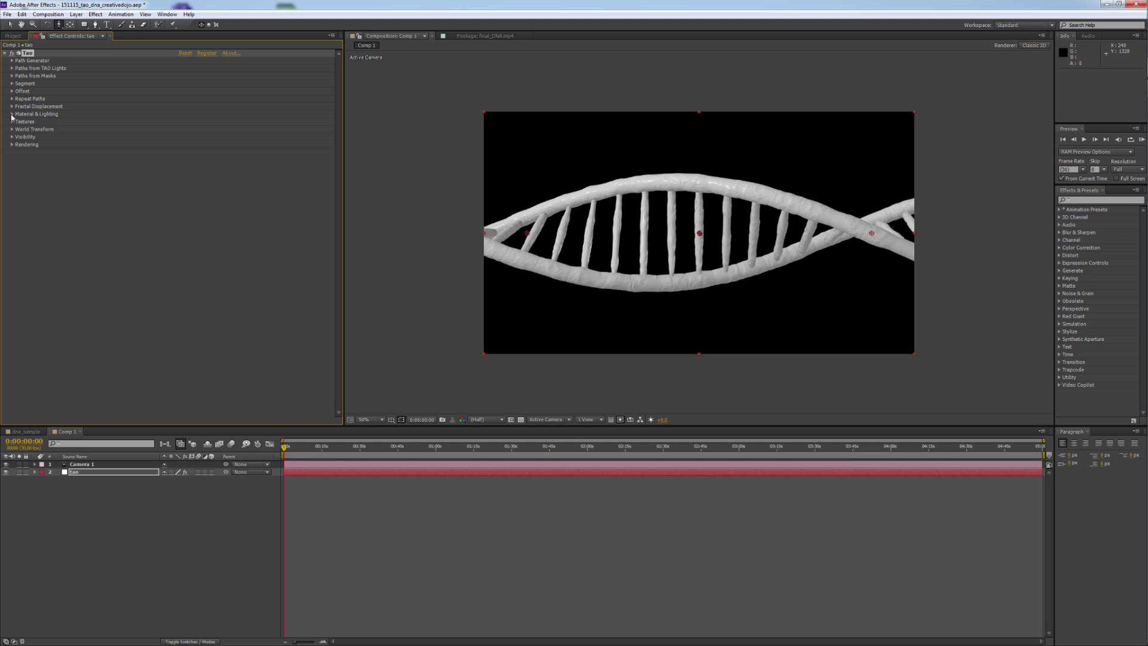
left_click(12, 114)
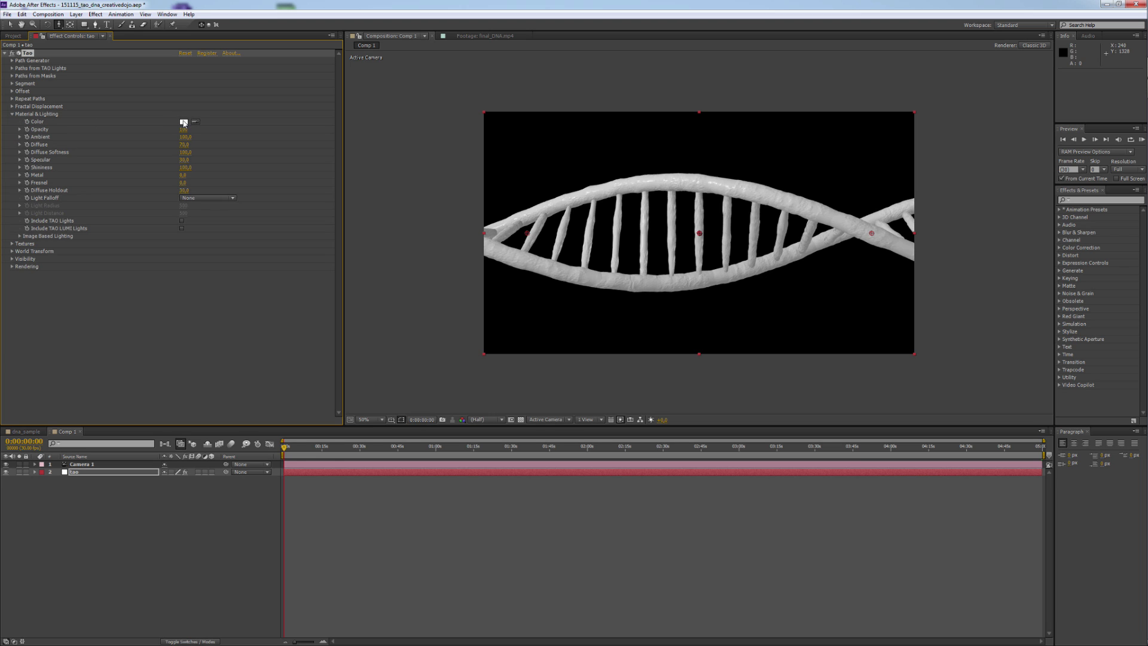
left_click(183, 122)
left_click(571, 221)
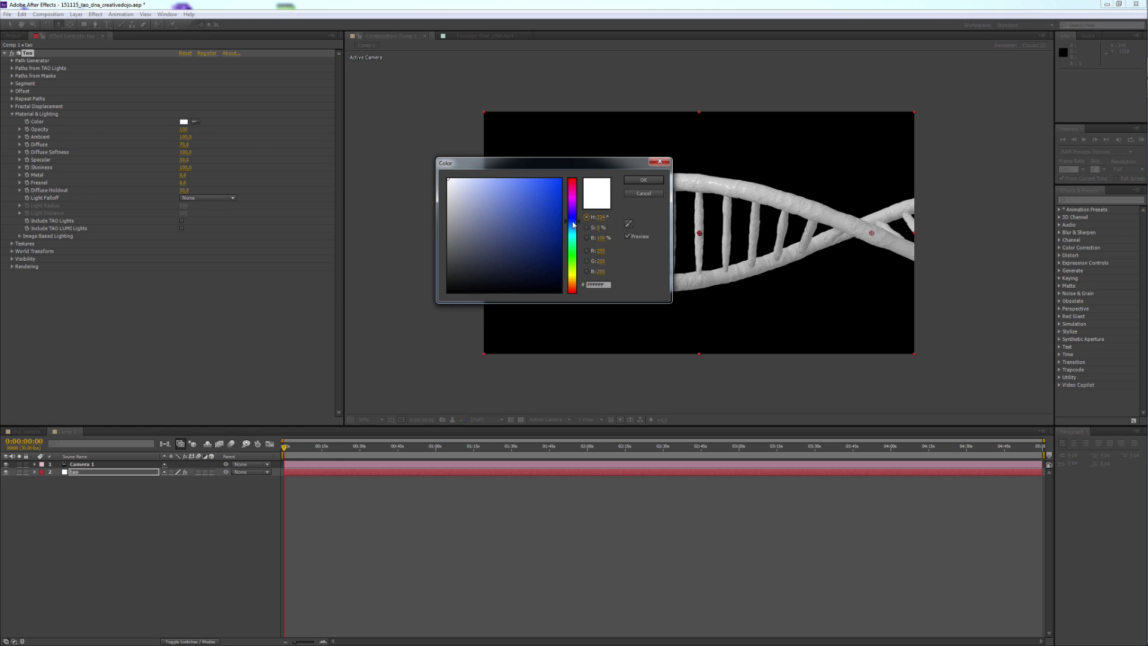
left_click_drag(540, 236, 490, 250)
left_click(639, 183)
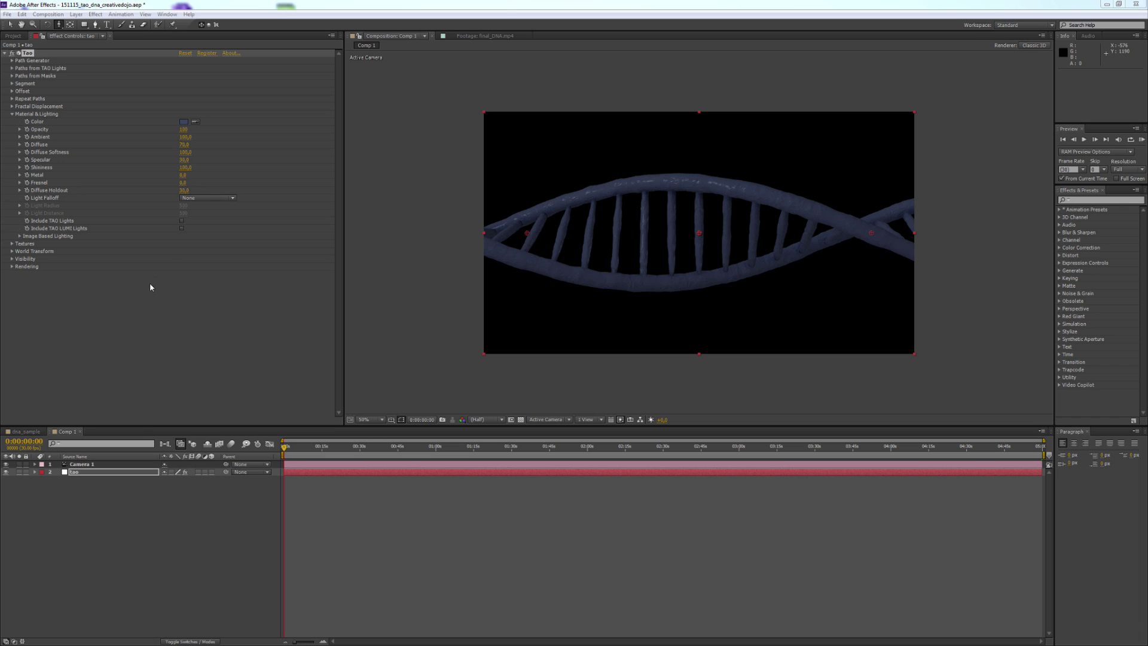
Step: Set Ambient 25, Diffuse 100, Specular 200, Metal 90 and Diffuse Holdout 10
left_click(185, 137)
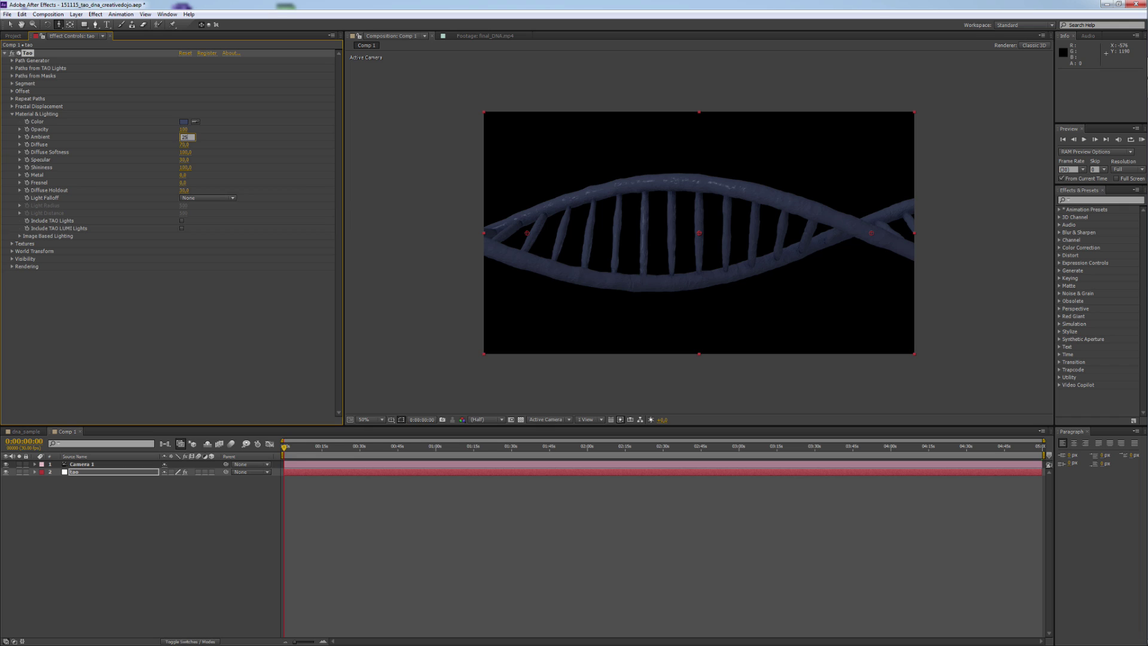
type("25")
key("Return")
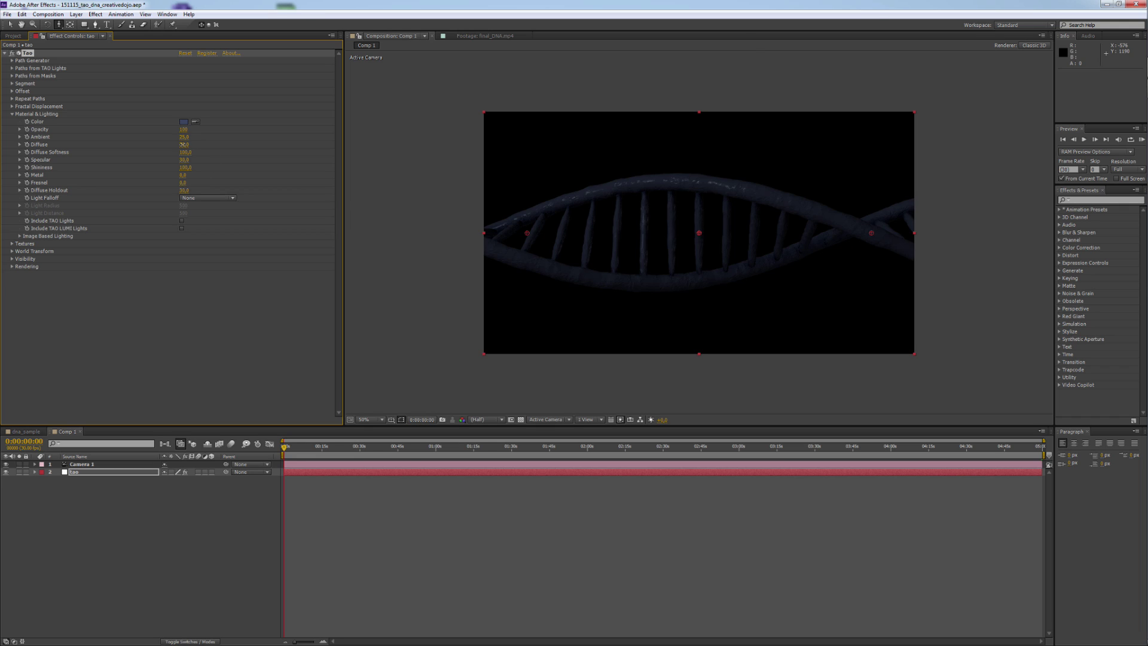
left_click(184, 145)
type("100")
key("Return")
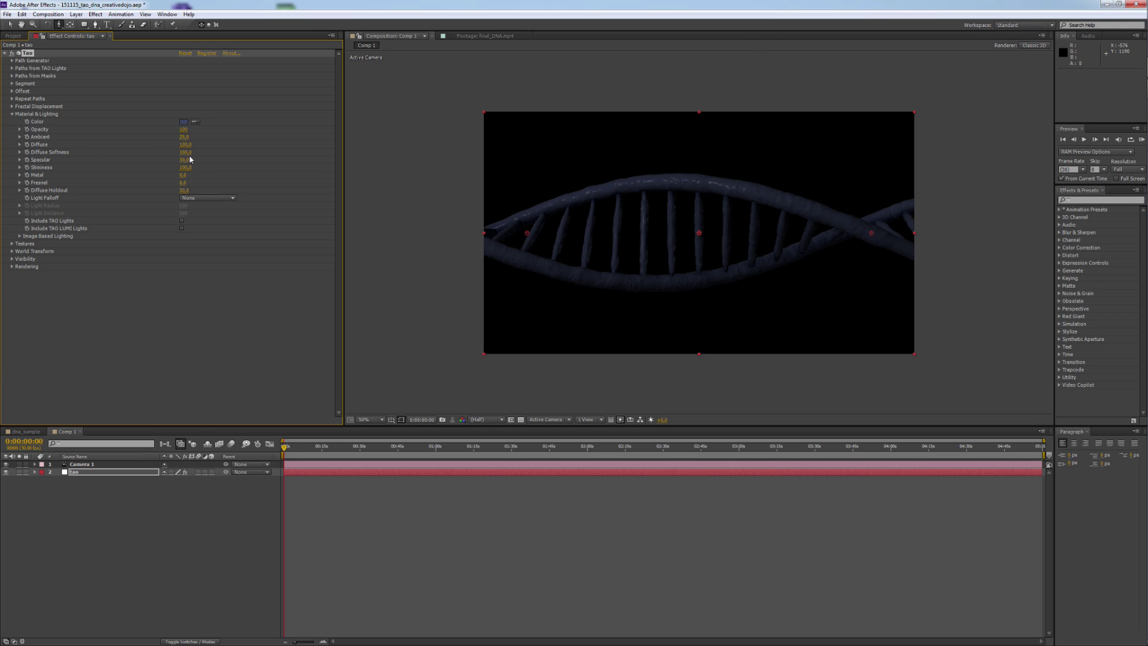
left_click(186, 161)
type("200")
key("Return")
left_click(183, 175)
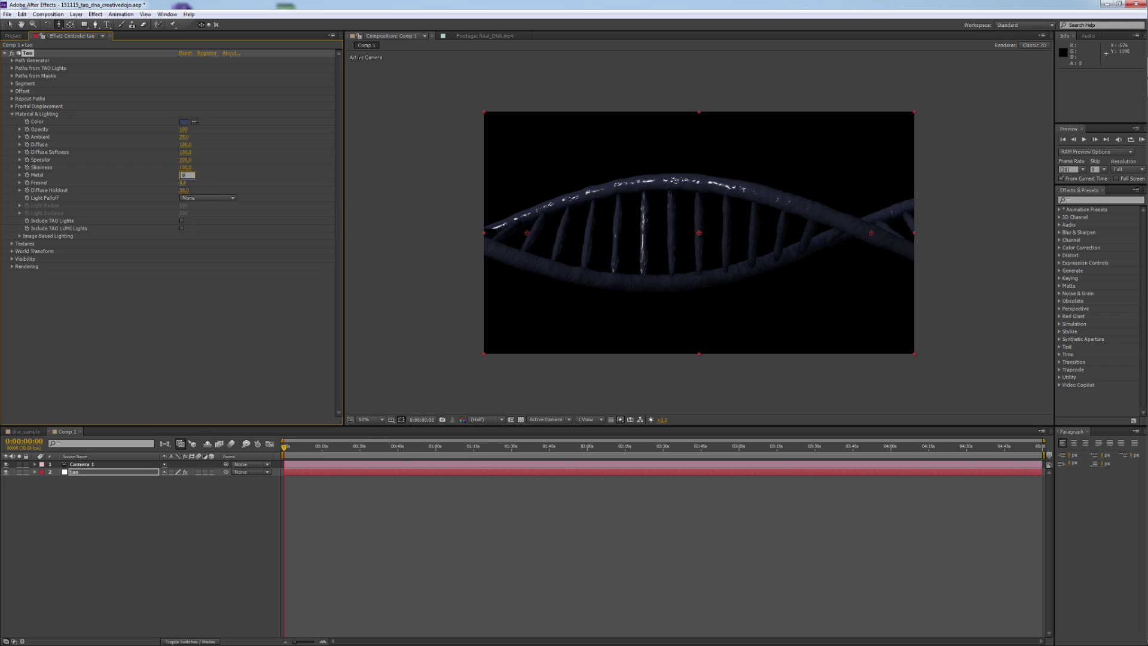
type("90")
key("Return")
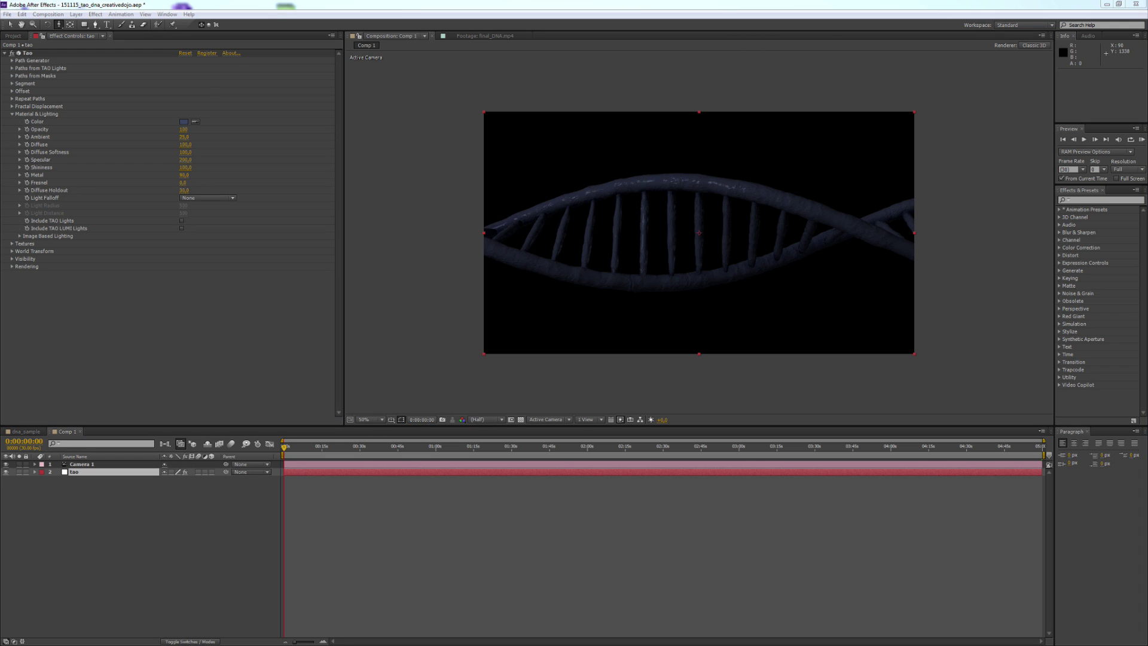
left_click(183, 190)
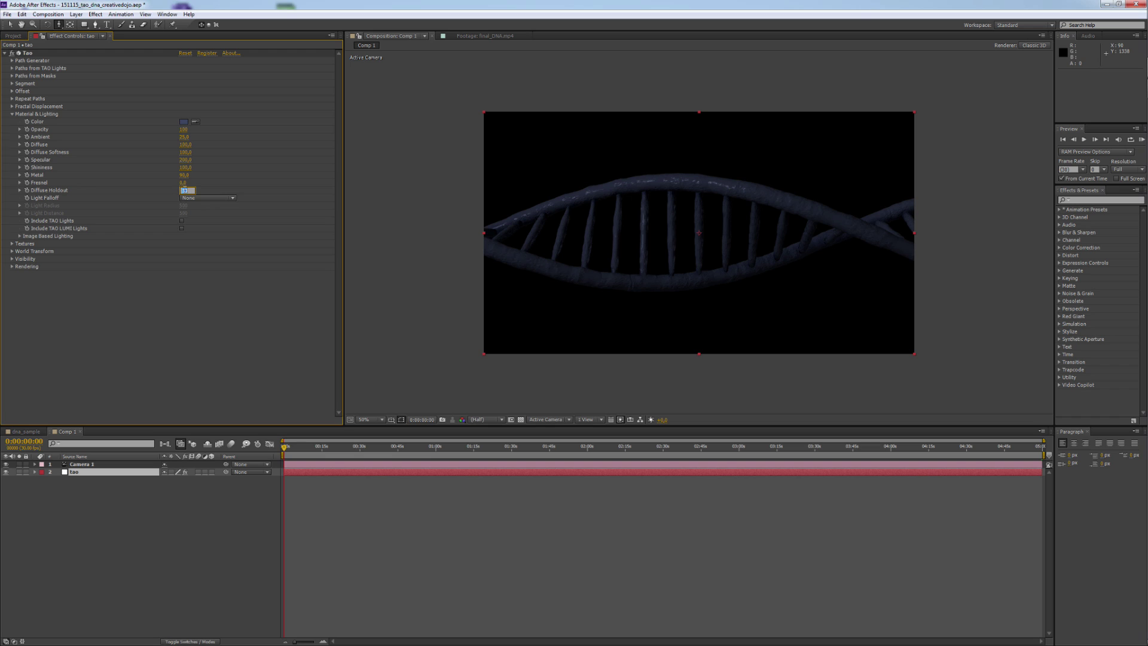
key("Return")
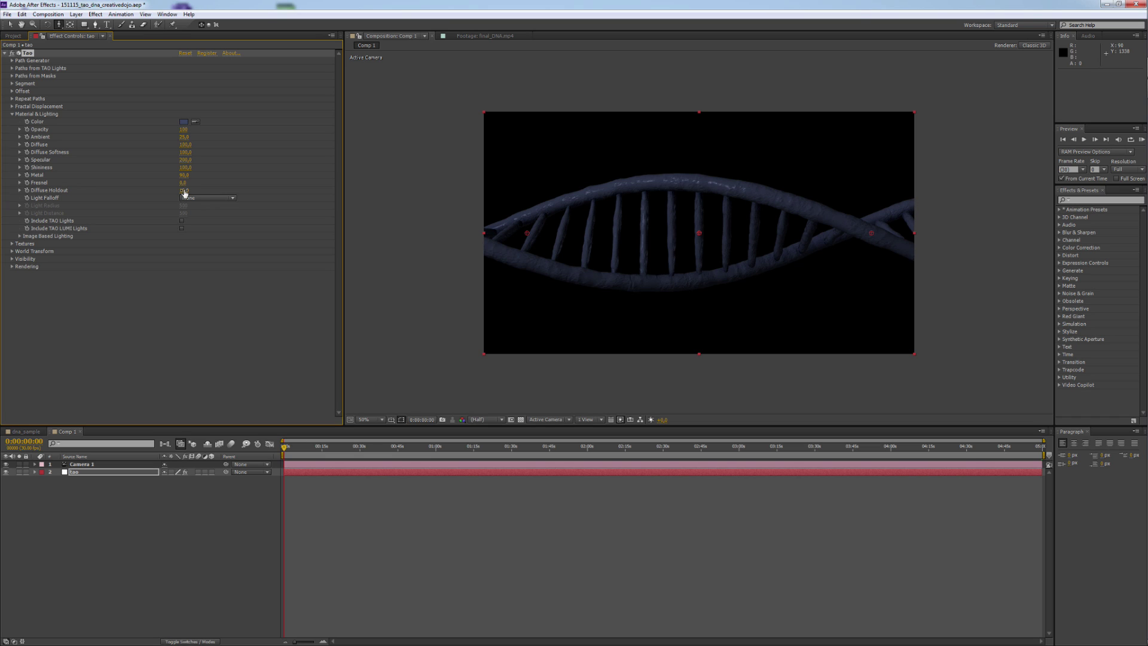
key("F2")
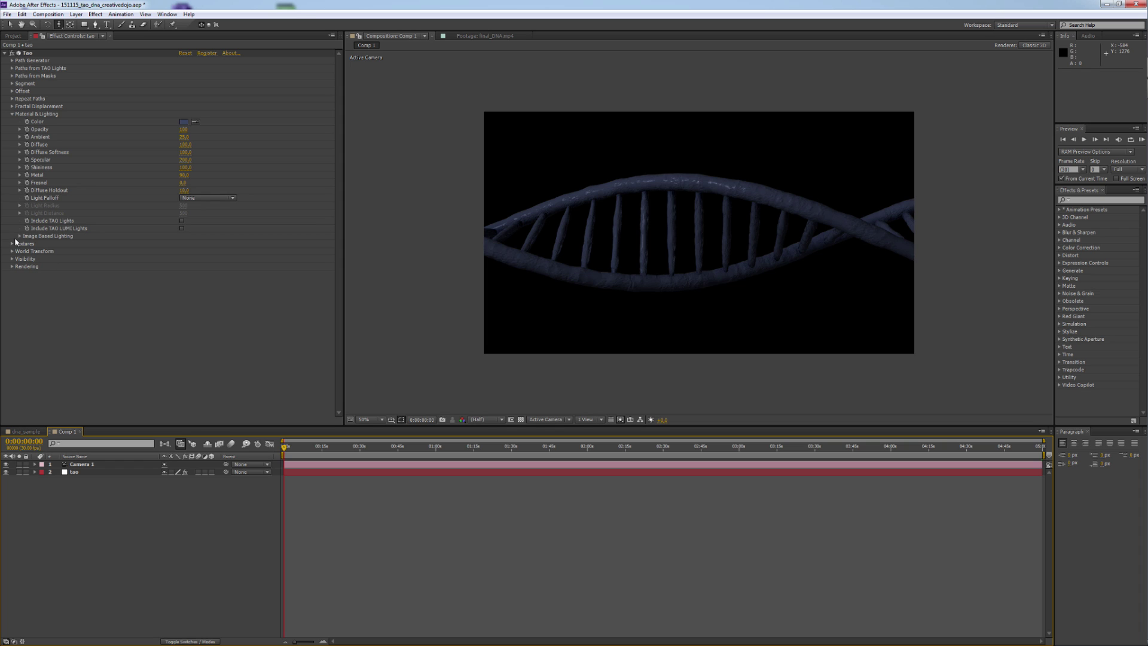
Step: Switch Image Based Lighting to the Dark Industrial built-in environment
left_click(20, 237)
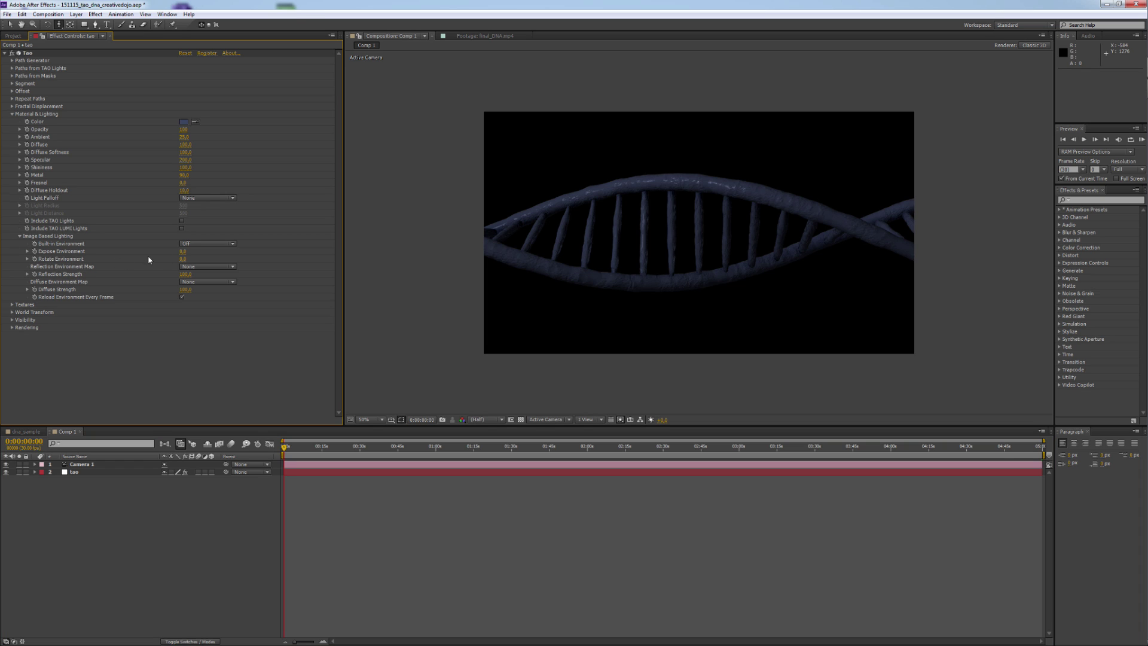
left_click(208, 243)
left_click(202, 275)
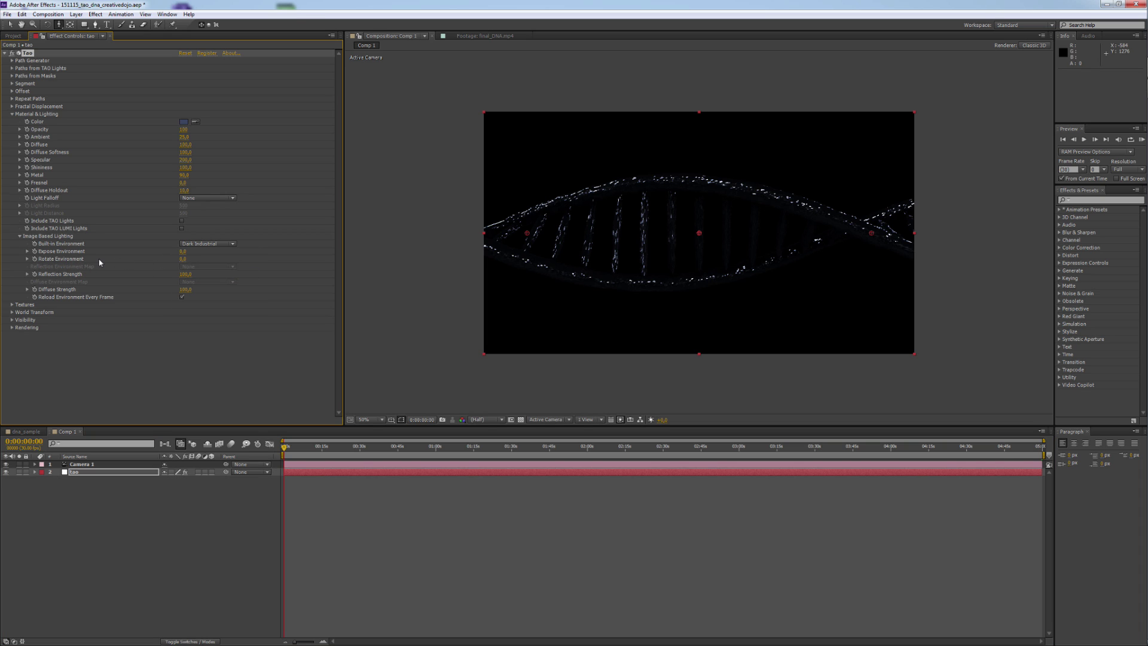
Step: Set Expose Environment 5, Reflection Strength 3 and Diffuse Strength 45
left_click(184, 252)
type("5")
key("Return")
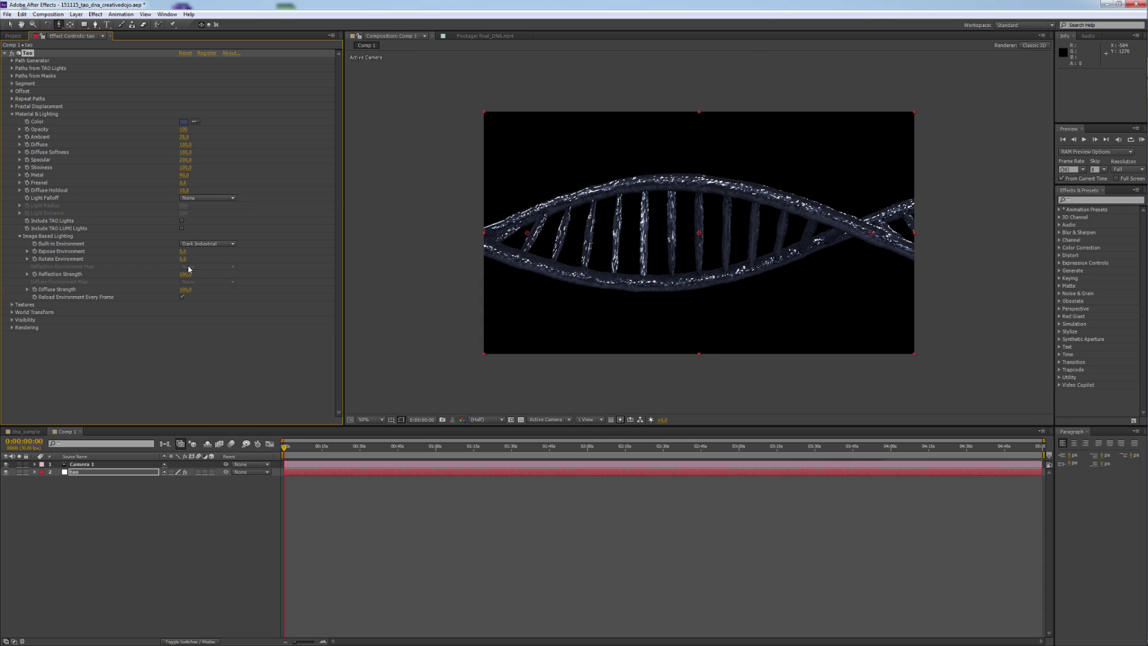
left_click(184, 274)
type("5")
key("Return")
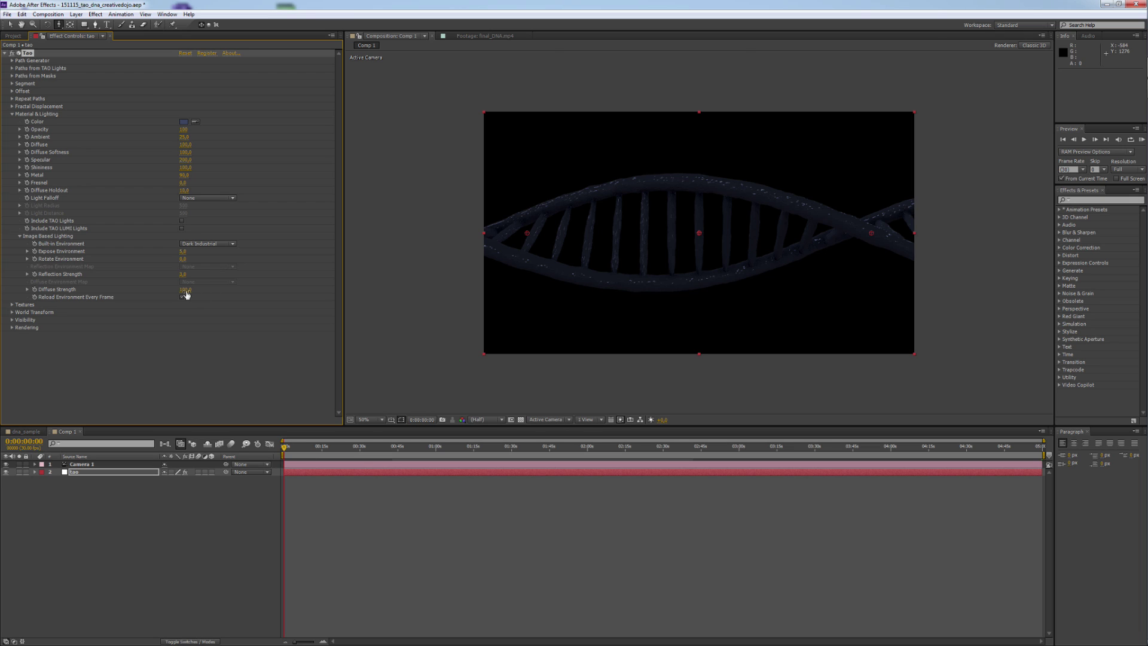
left_click(185, 291)
type("45")
key("Return")
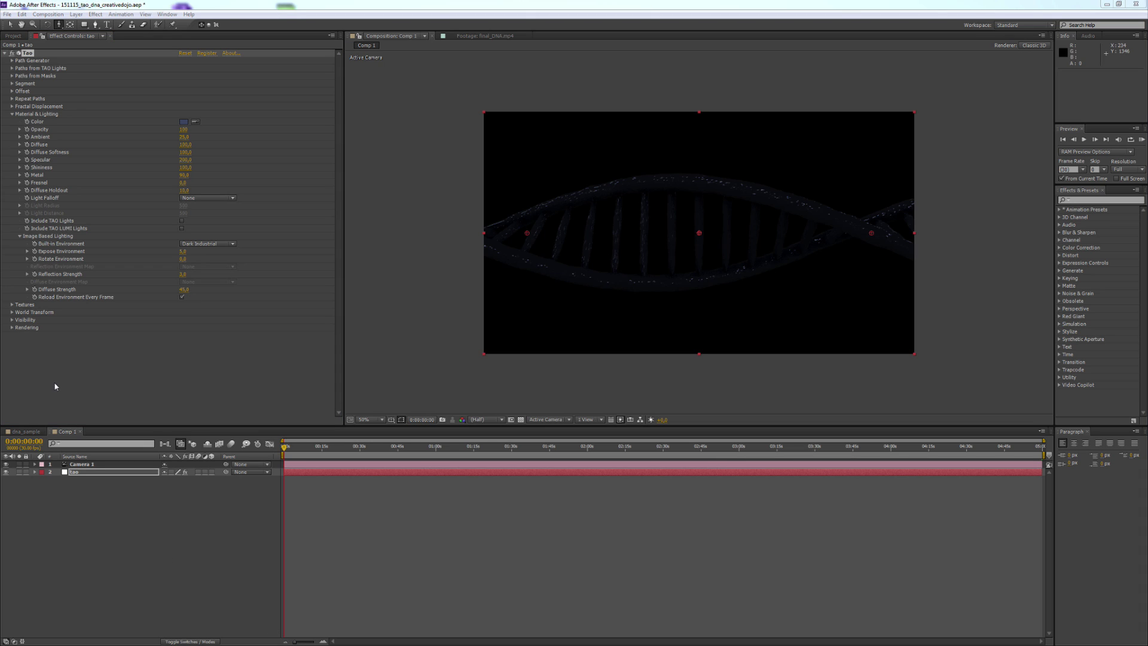
Step: In Rendering, set Ambient Occlusion to Dither 3 with AO Intensity 10, Radius 35, Lift 0,48
left_click(12, 327)
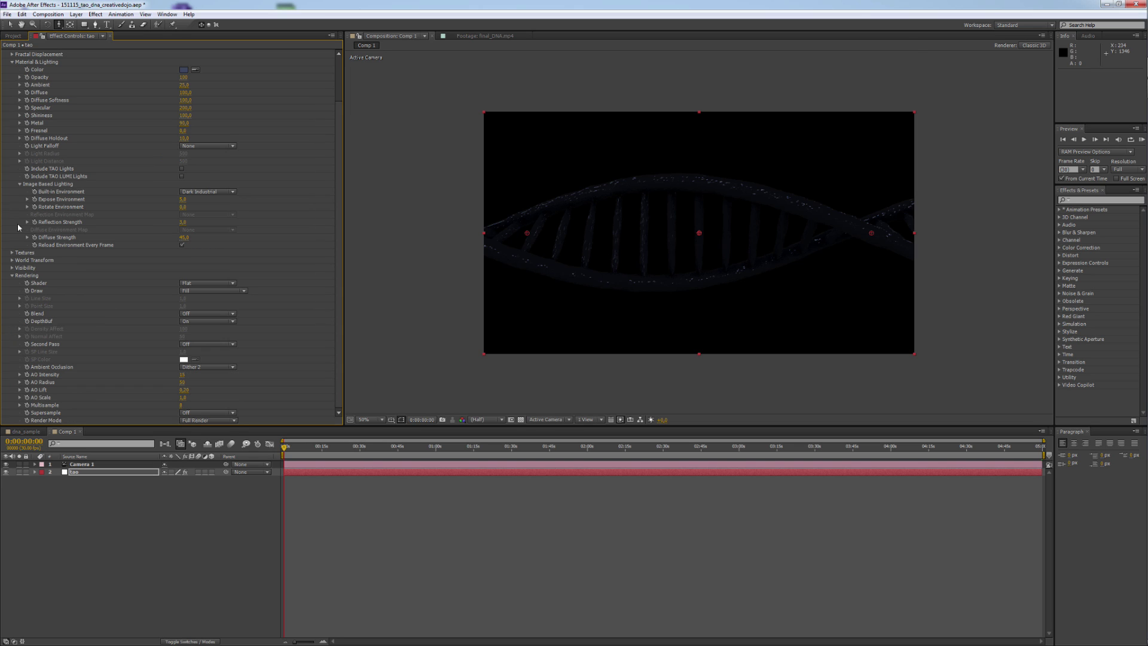
left_click(12, 63)
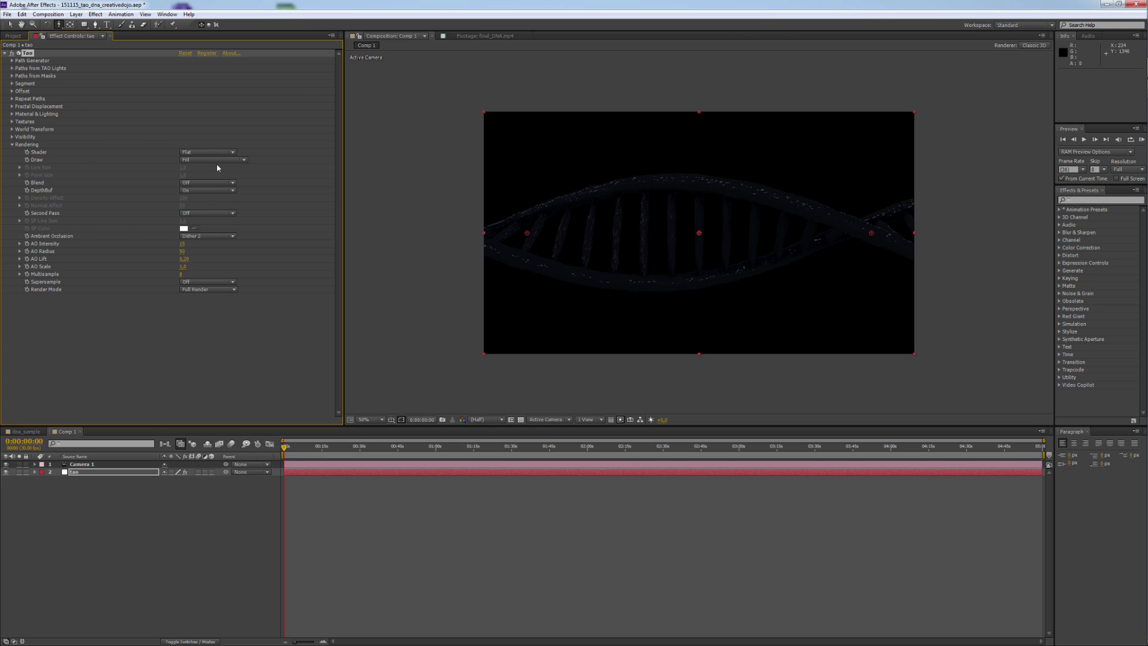
left_click(211, 237)
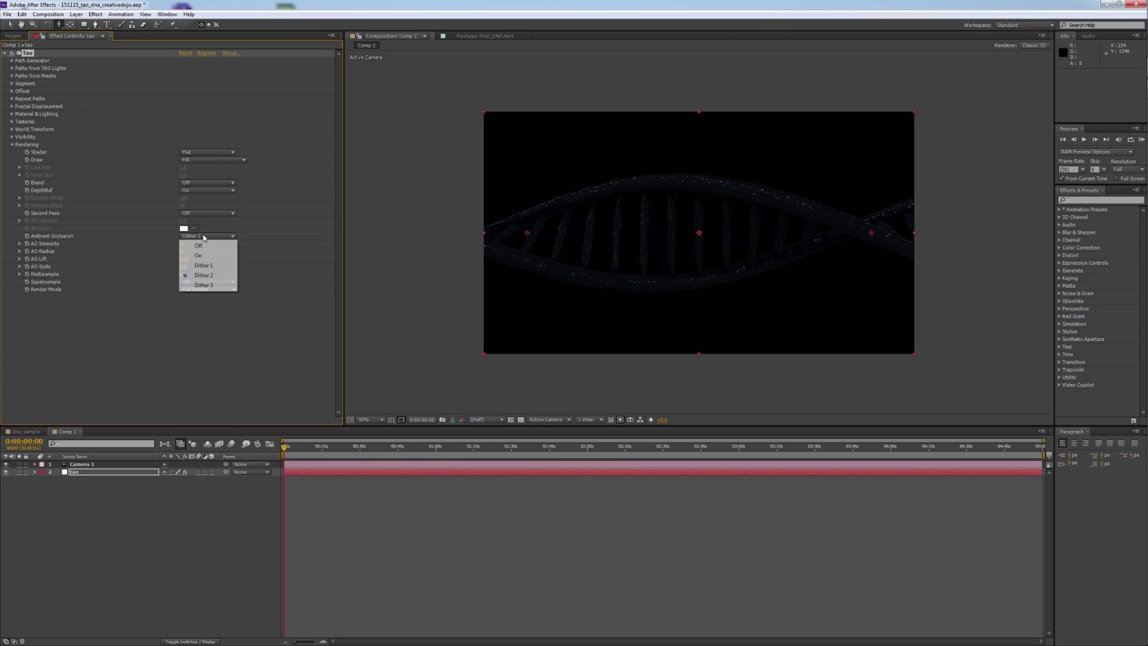
left_click(210, 287)
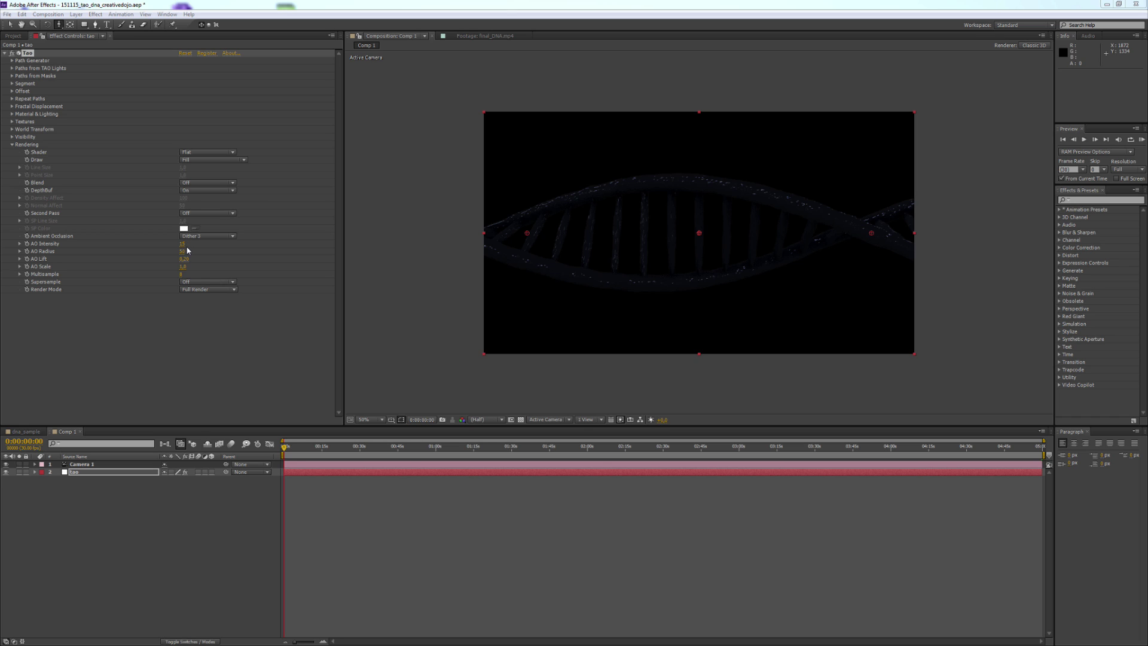
left_click(182, 244)
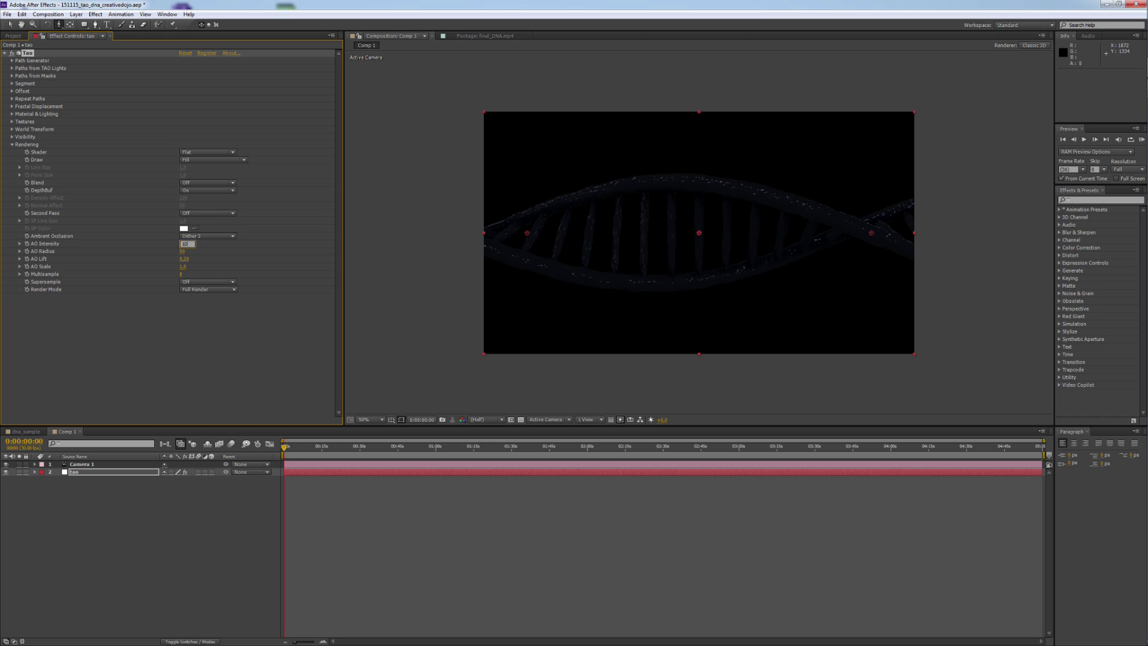
key("Return")
left_click(182, 252)
key("Return")
left_click(186, 259)
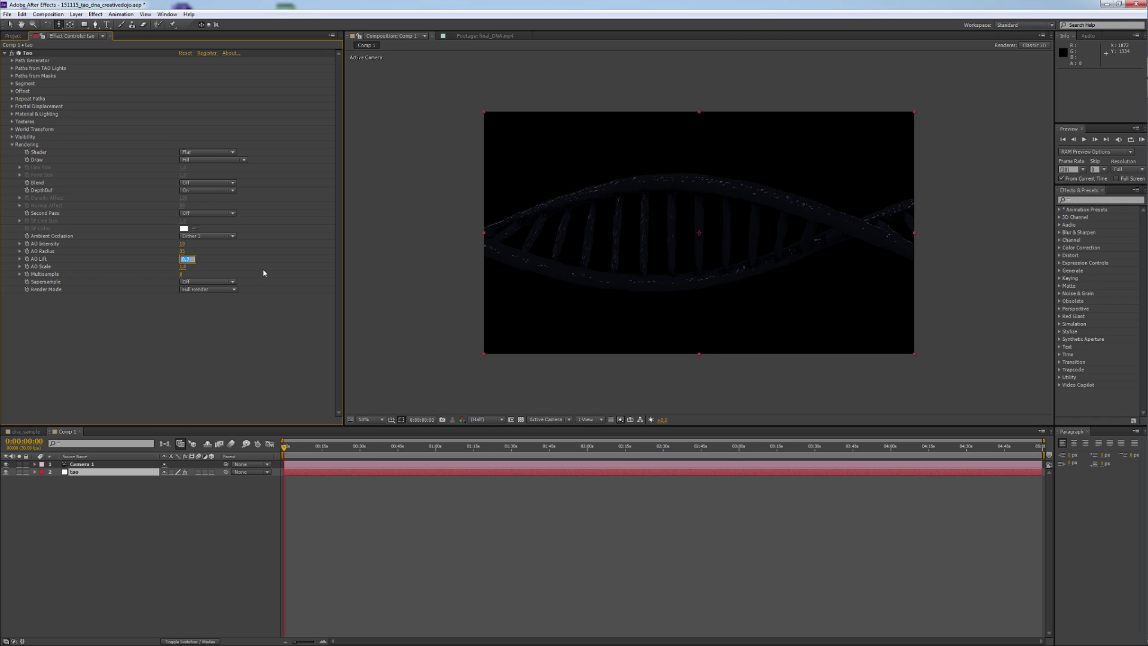
key("Return")
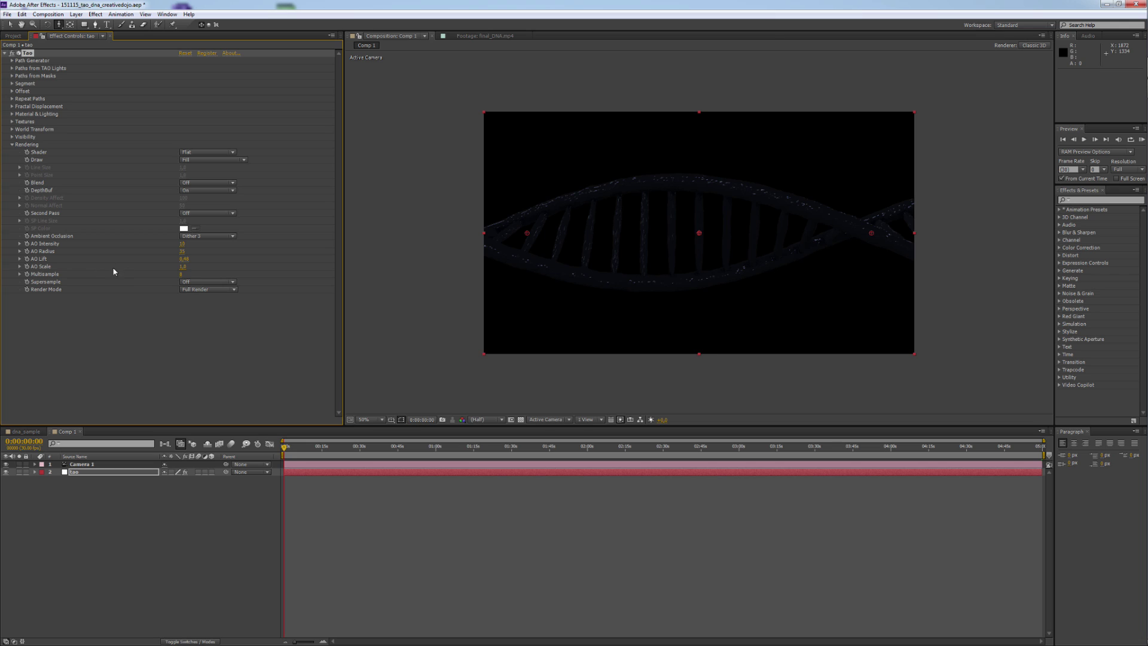
left_click(183, 267)
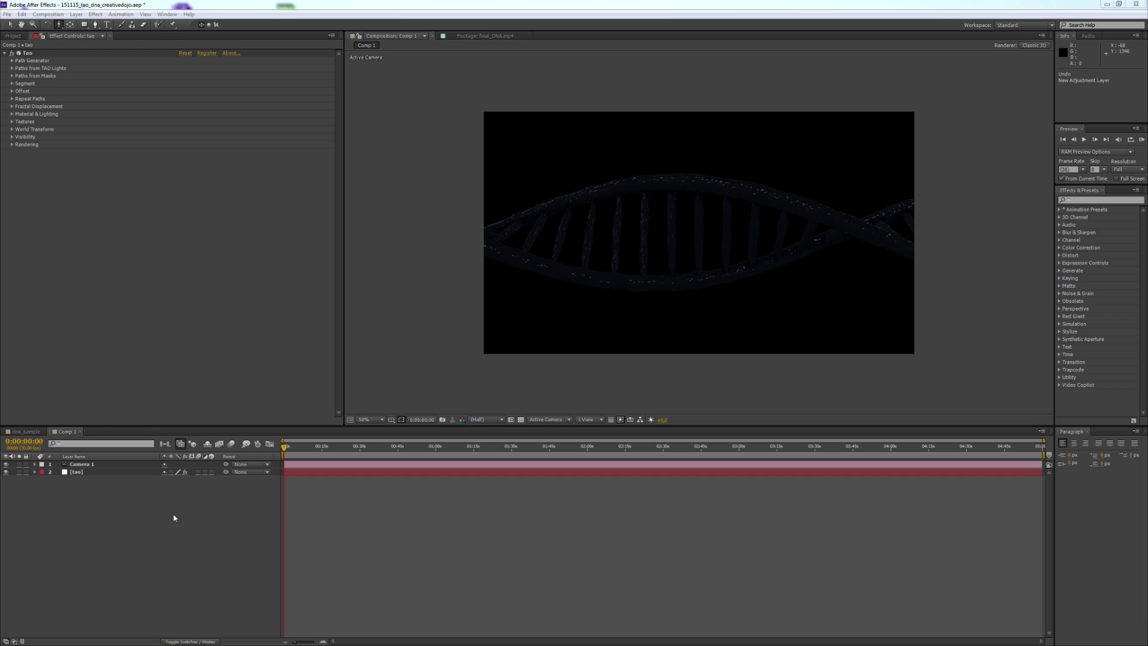
Step: Add a new adjustment layer named 'double glow'
right_click(128, 517)
mouse_move(147, 523)
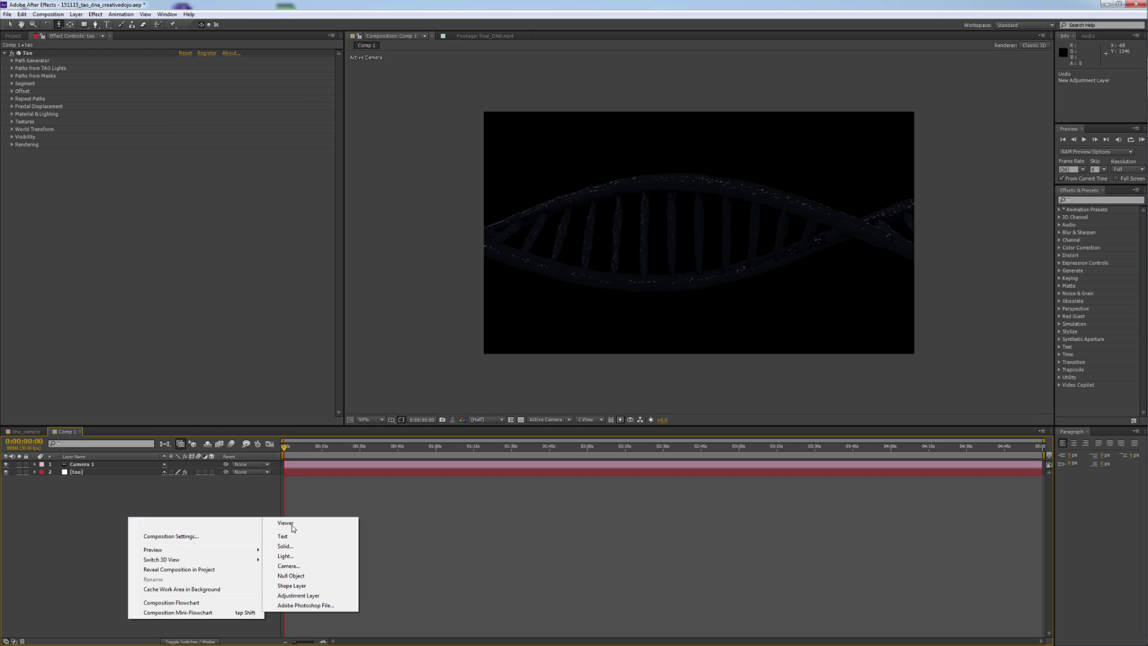
left_click(299, 595)
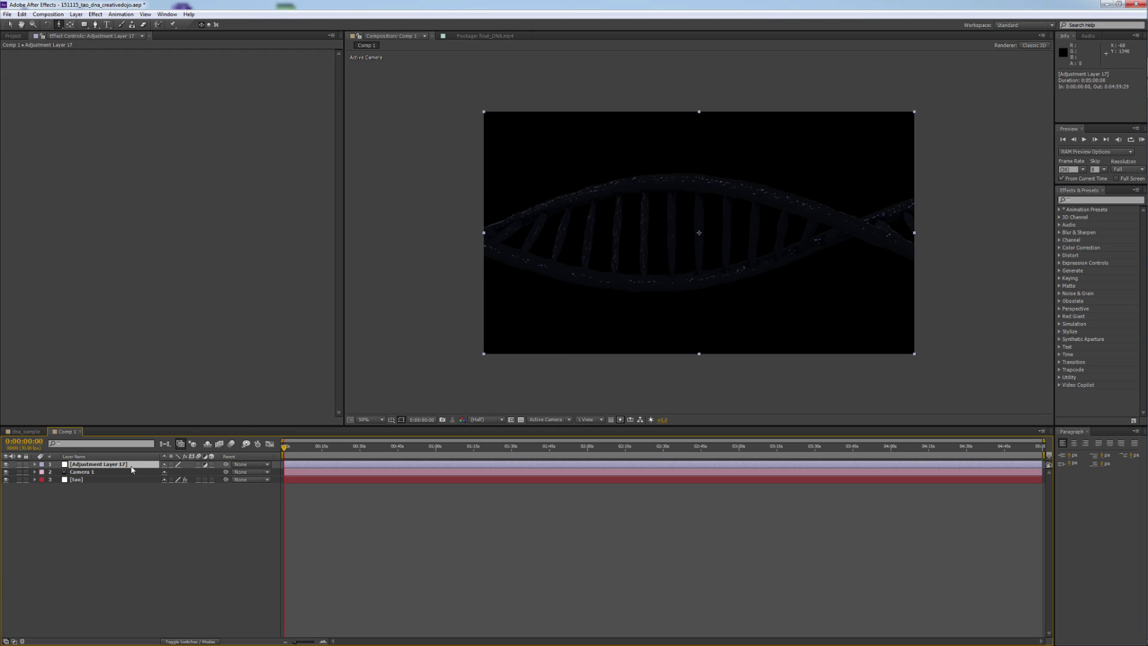
key("Return")
type("double glow")
key("Return")
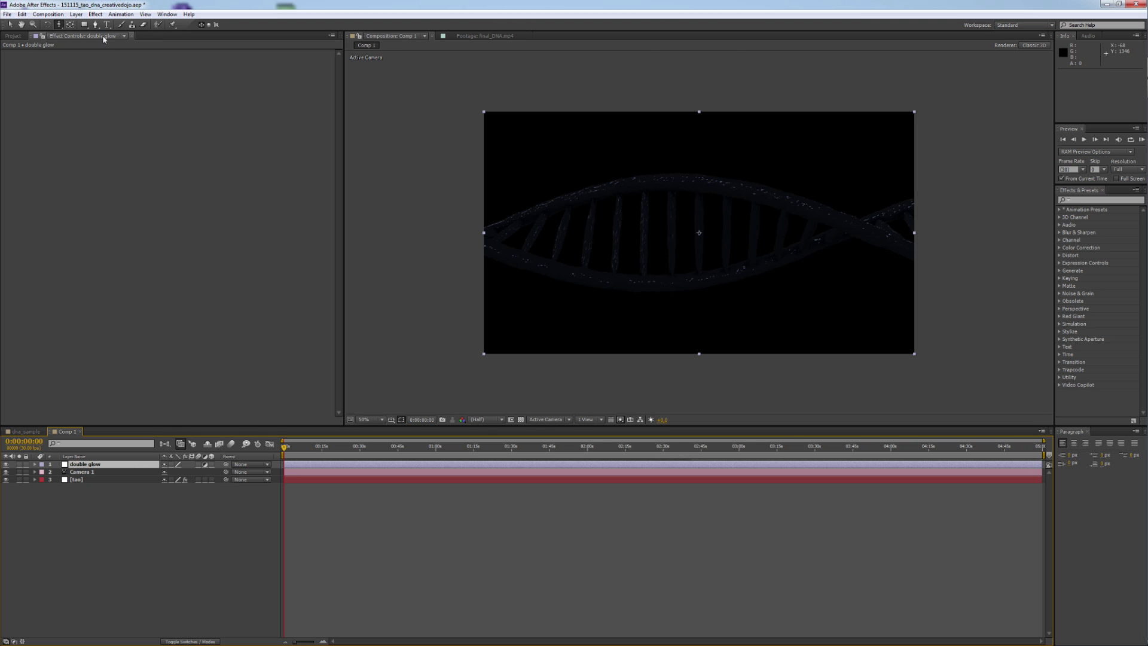
Step: Apply the Stylize > Glow effect to the double glow layer
left_click(96, 14)
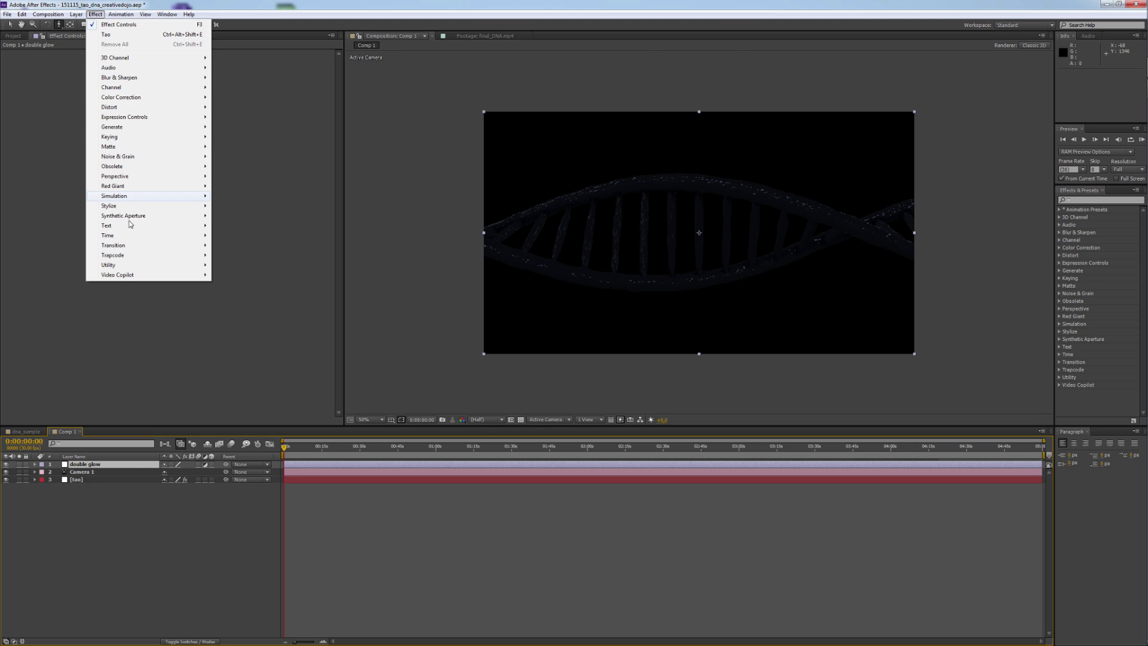
mouse_move(122, 206)
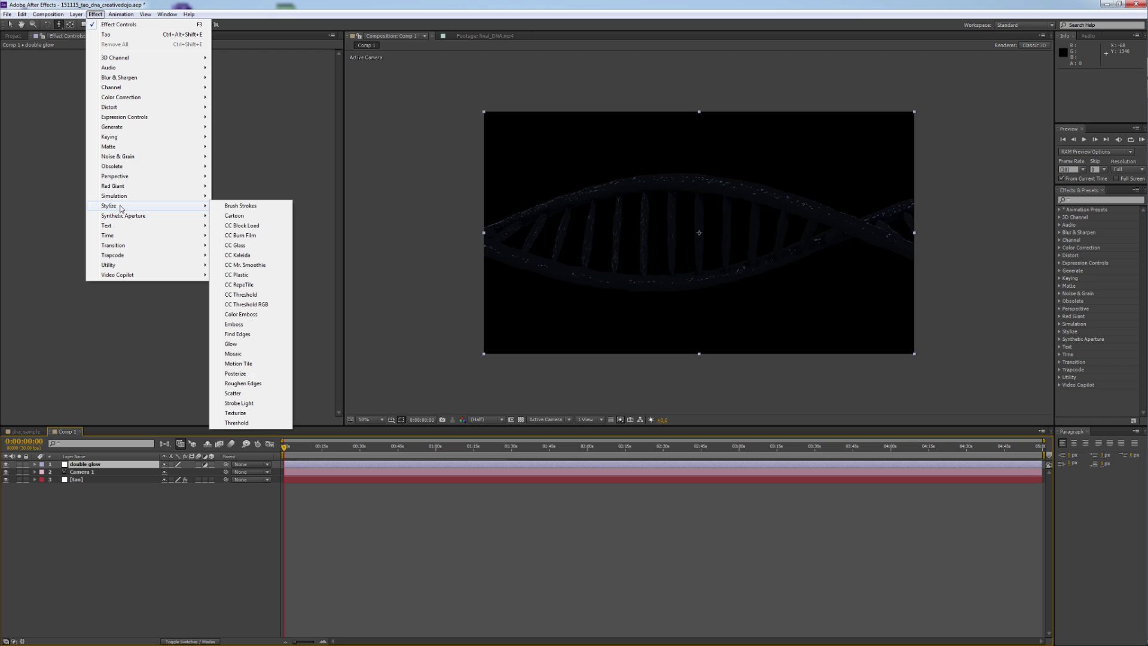
left_click(231, 344)
key("ctrl+z")
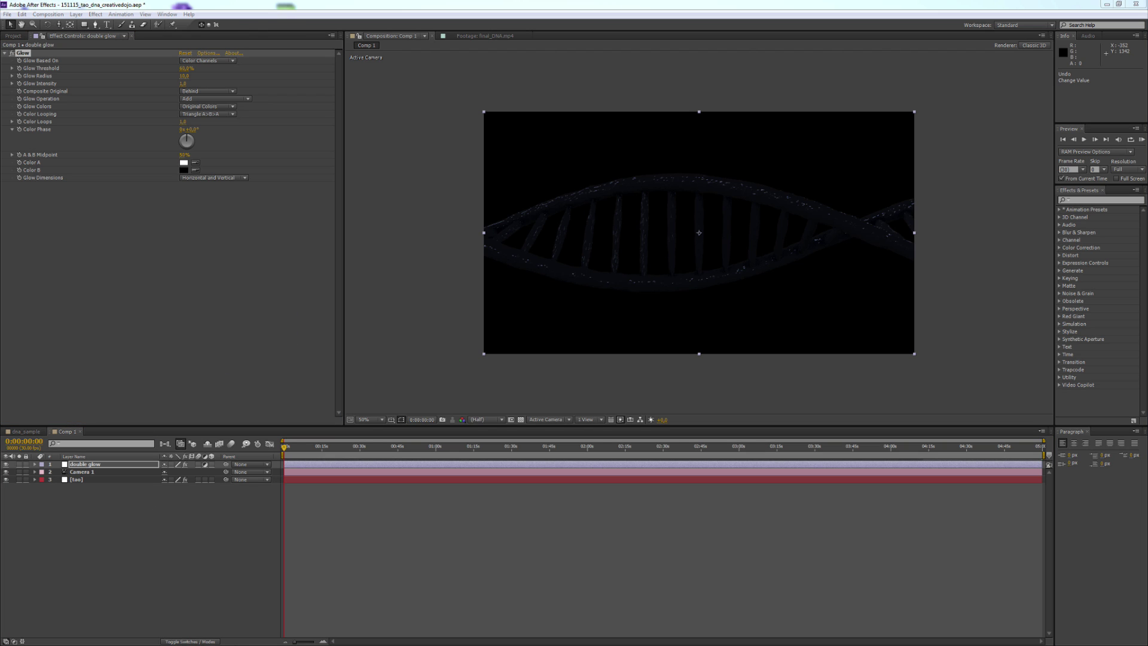
Step: Set Glow Threshold 7%, Radius 0,5, Intensity 1,3 and Operation to Screen
left_click(183, 68)
type("7")
key("Return")
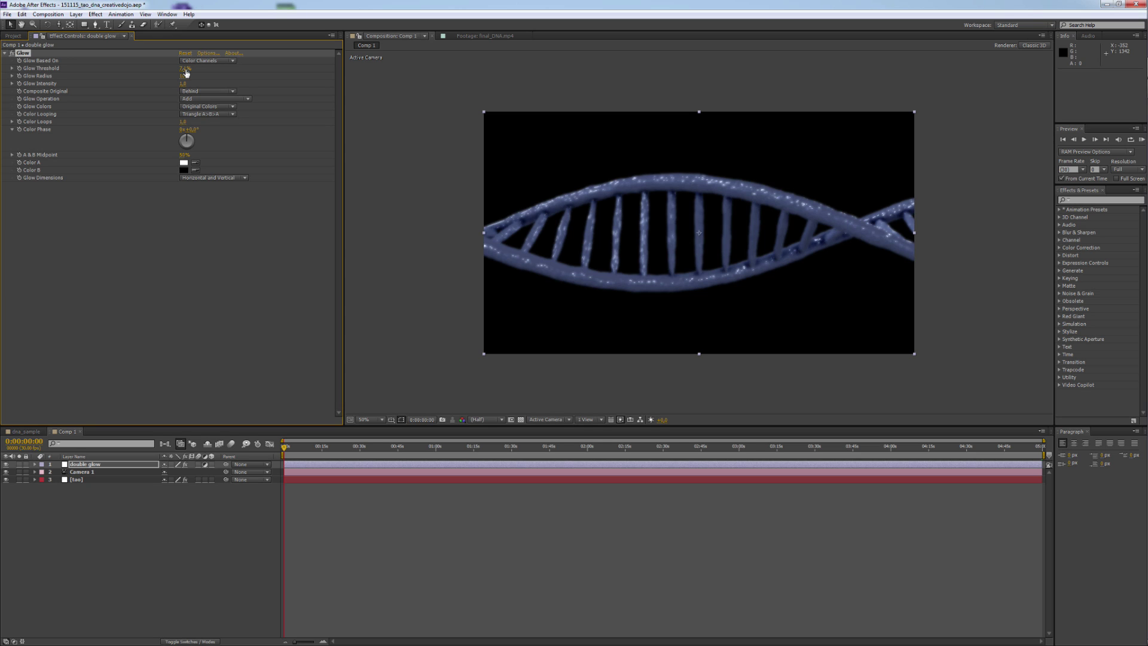
left_click(185, 76)
type("0,5")
key("Return")
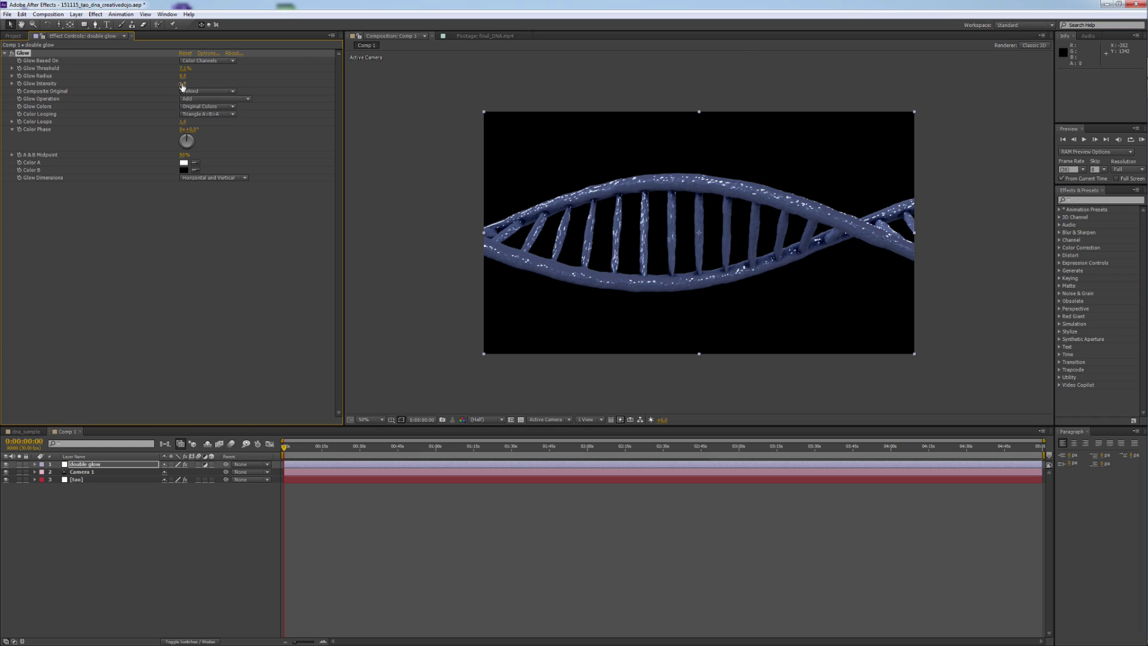
left_click(182, 84)
type("1,3")
key("Return")
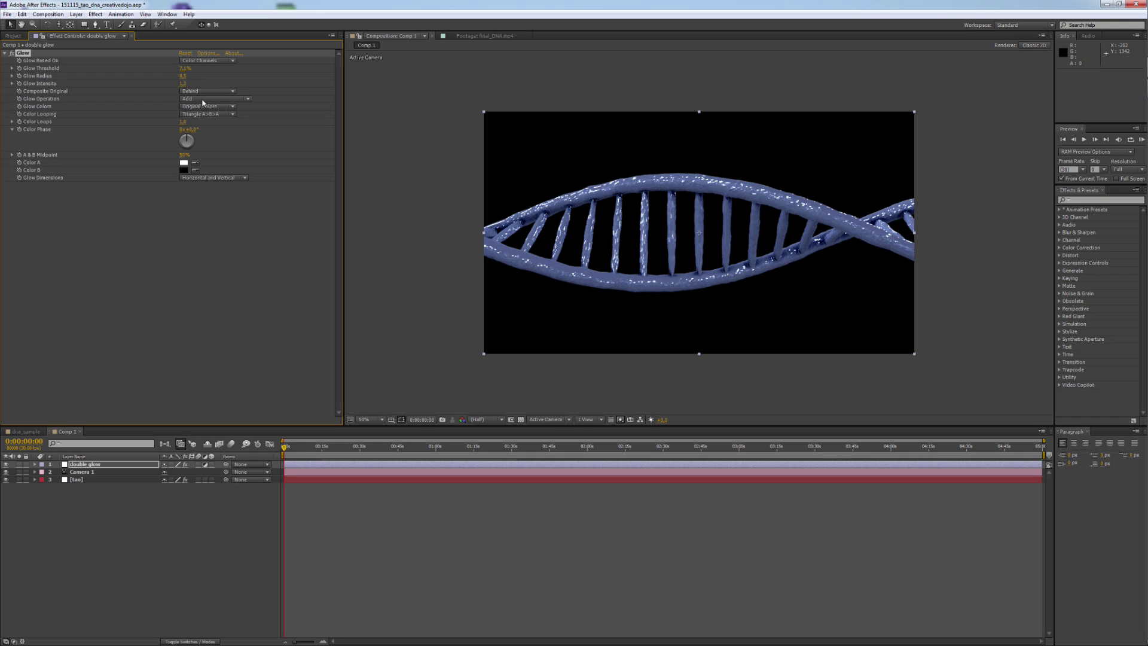
left_click(203, 99)
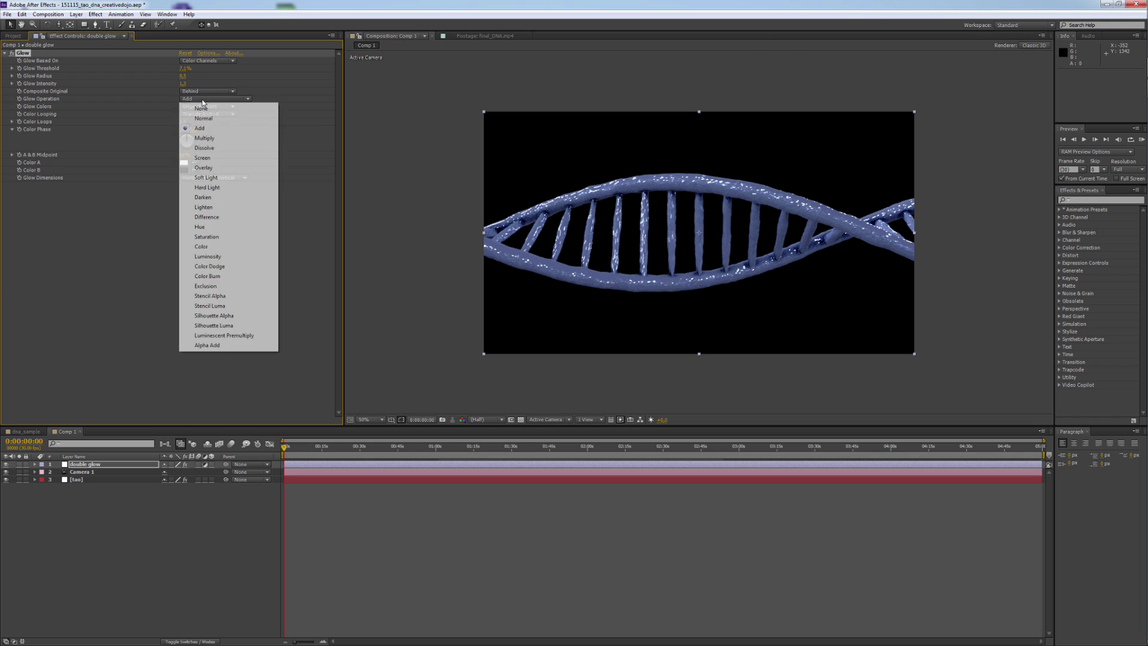
left_click(213, 159)
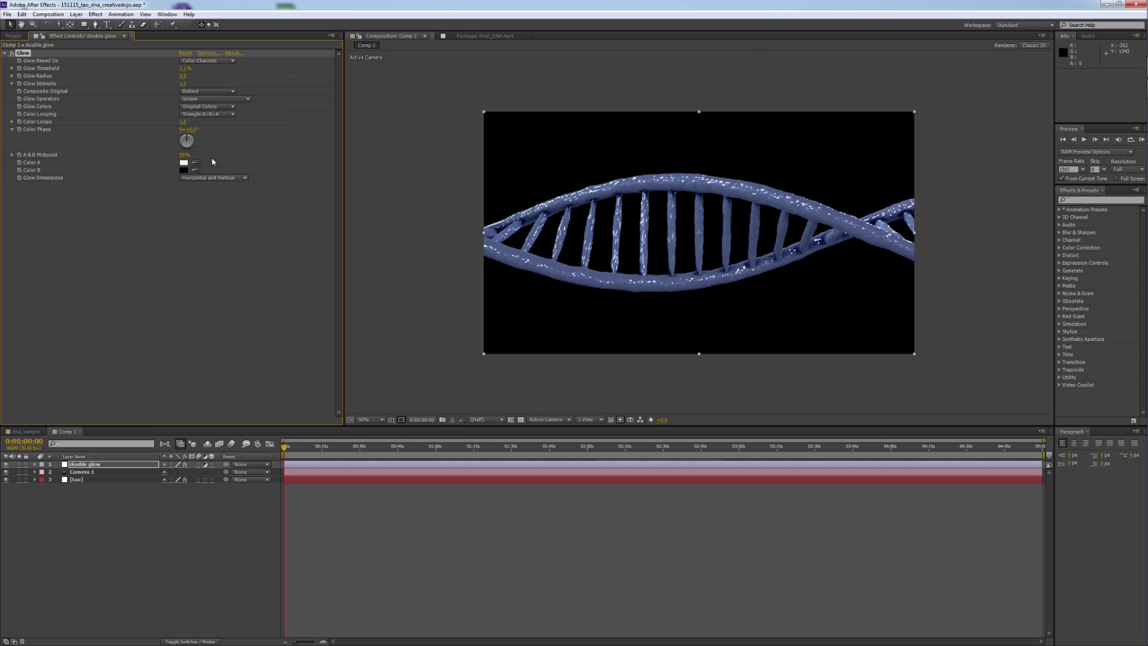
left_click(20, 55)
Step: Duplicate the Glow as Glow 2 with threshold 0%, radius 75, intensity 0,2 and Add mode
key("ctrl+d")
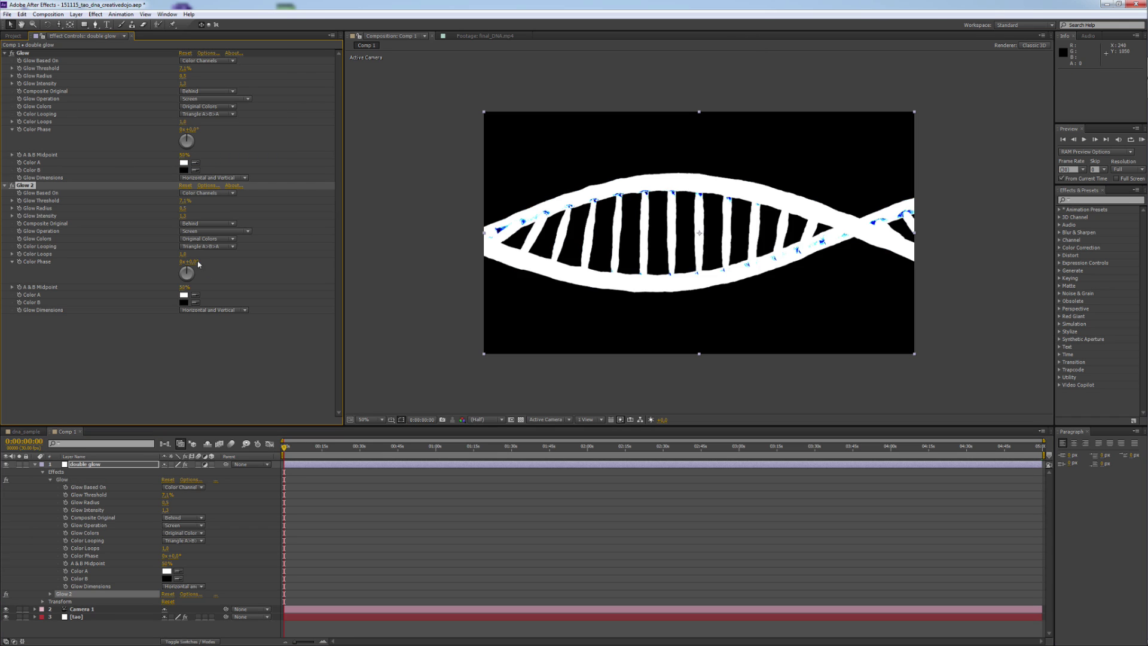
left_click(185, 201)
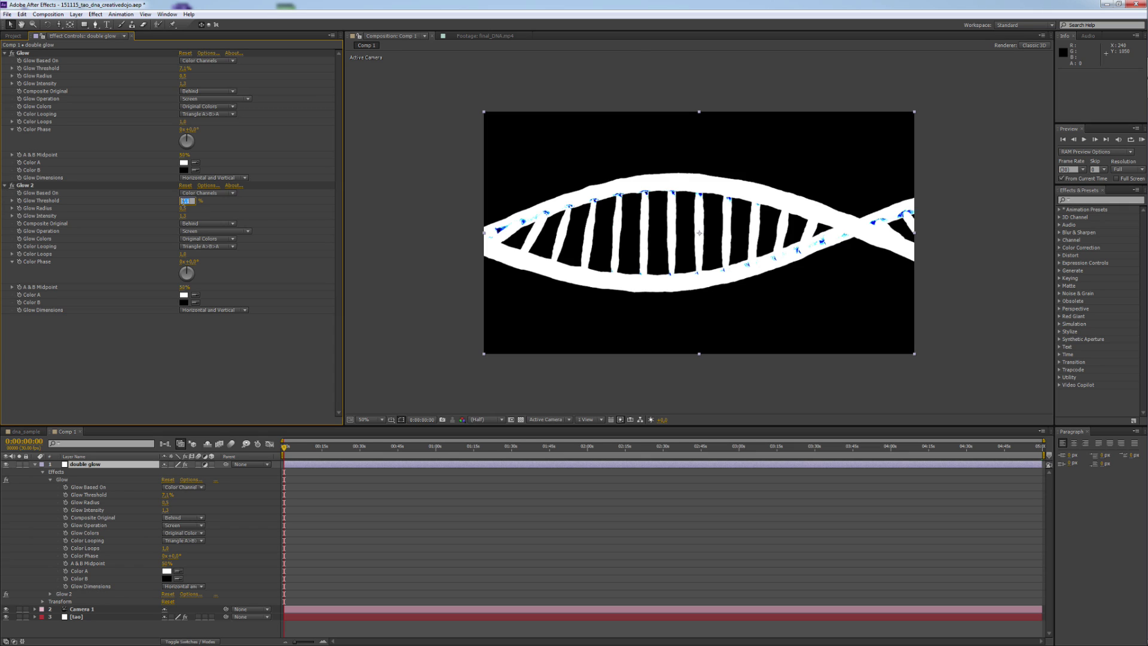
type("0")
key("Return")
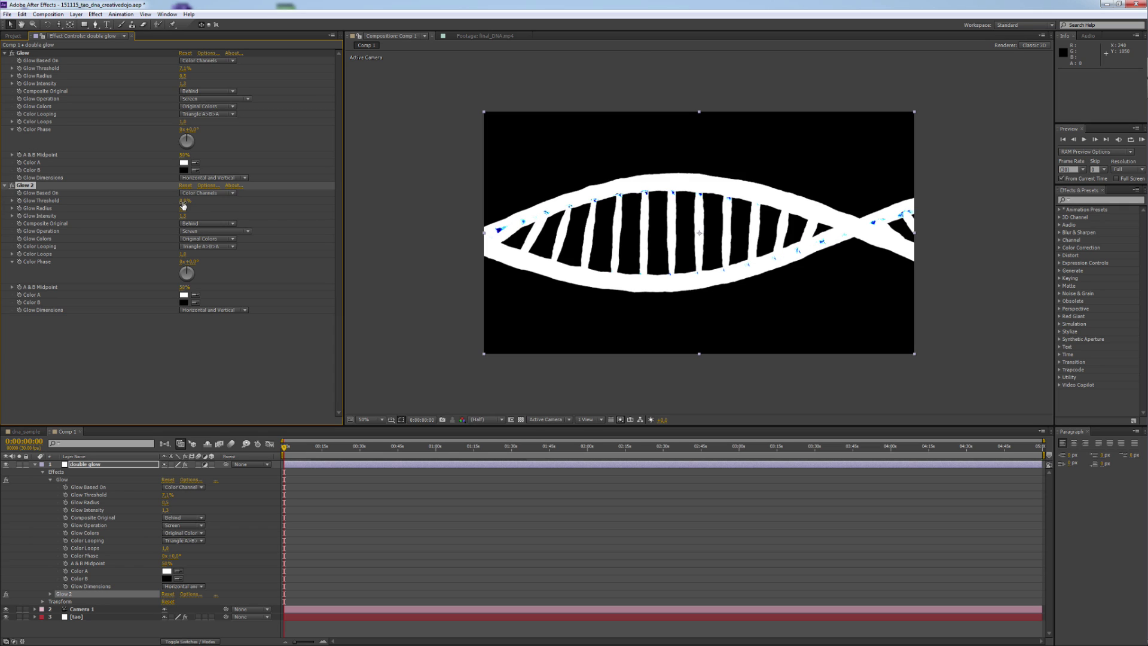
left_click(184, 209)
type("75")
key("Return")
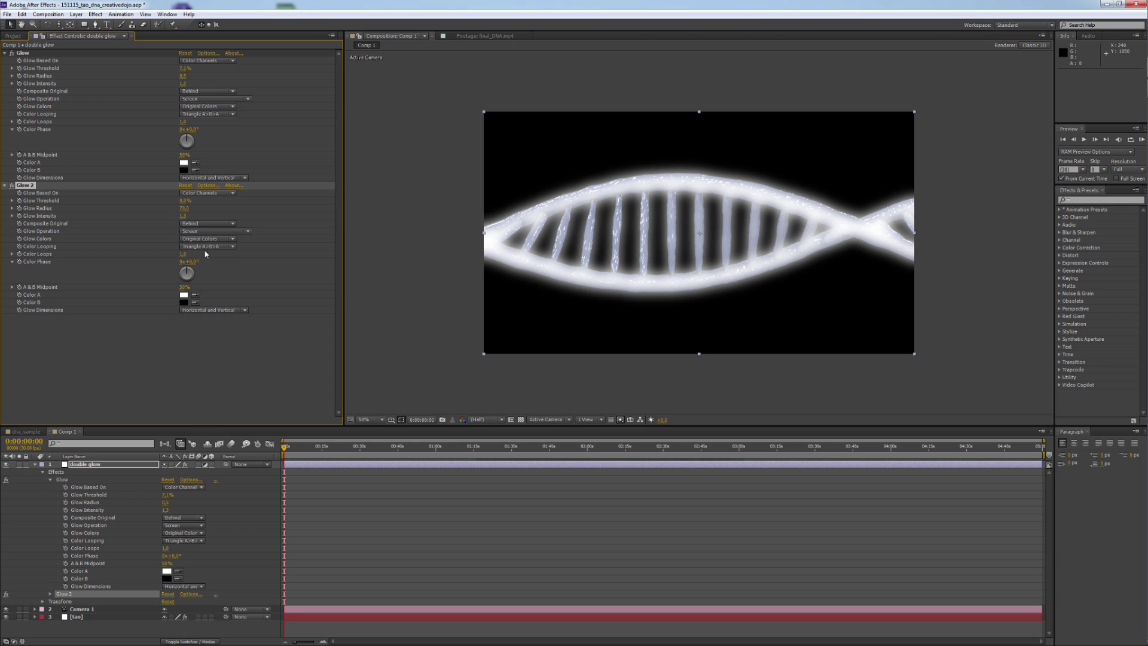
left_click(184, 216)
key("Return")
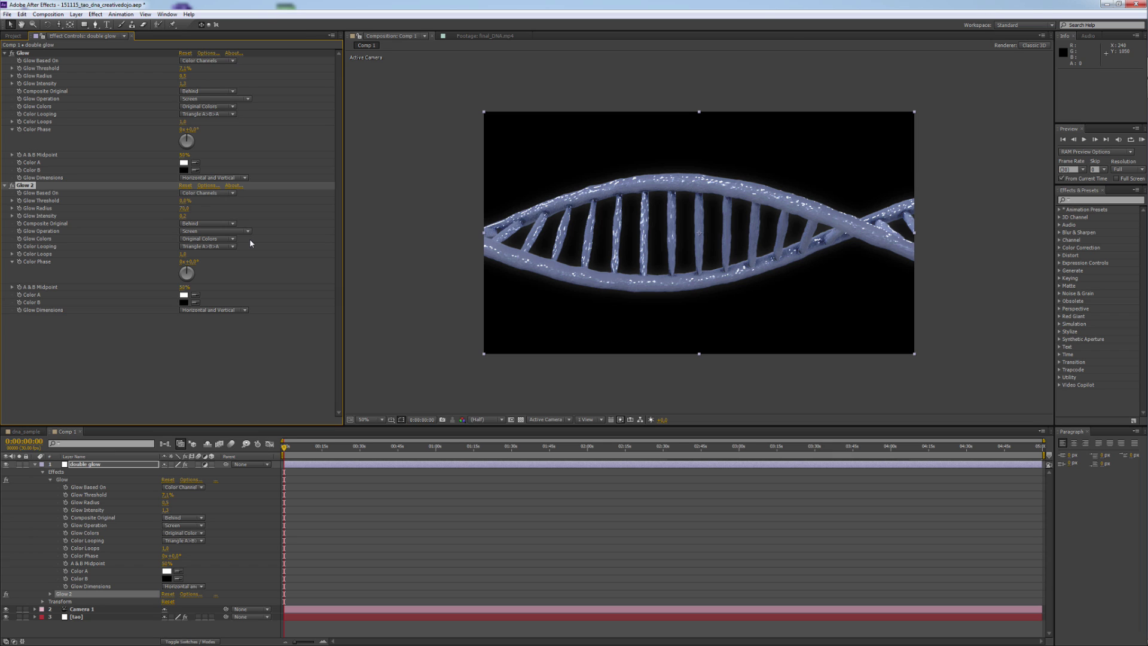
left_click(189, 233)
left_click(192, 256)
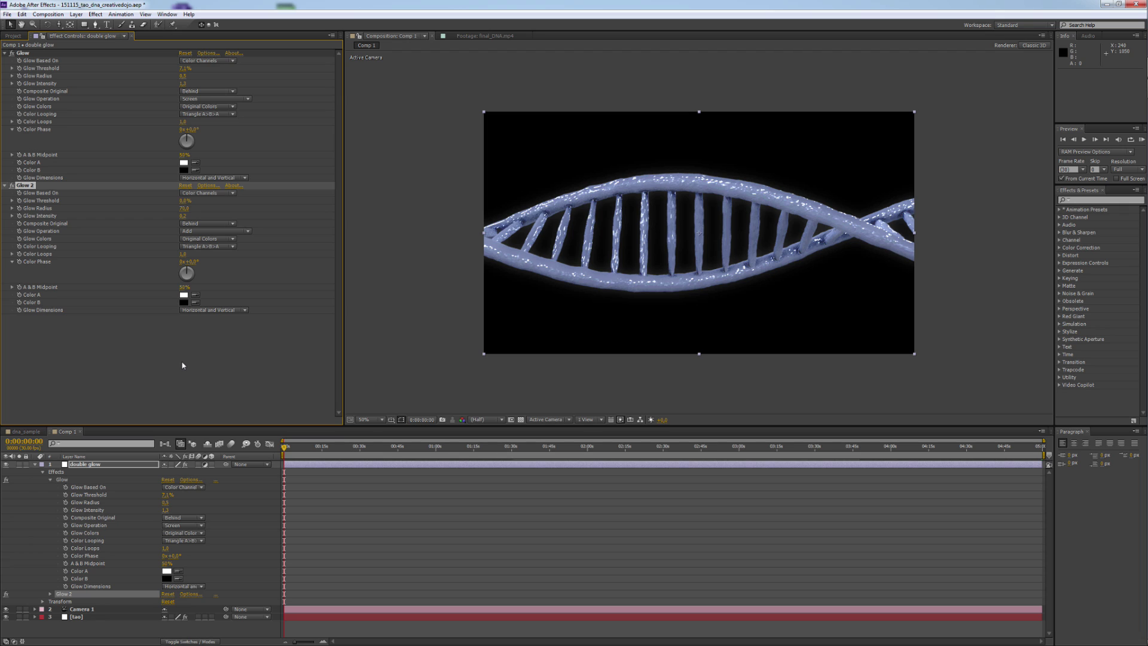
key("F2")
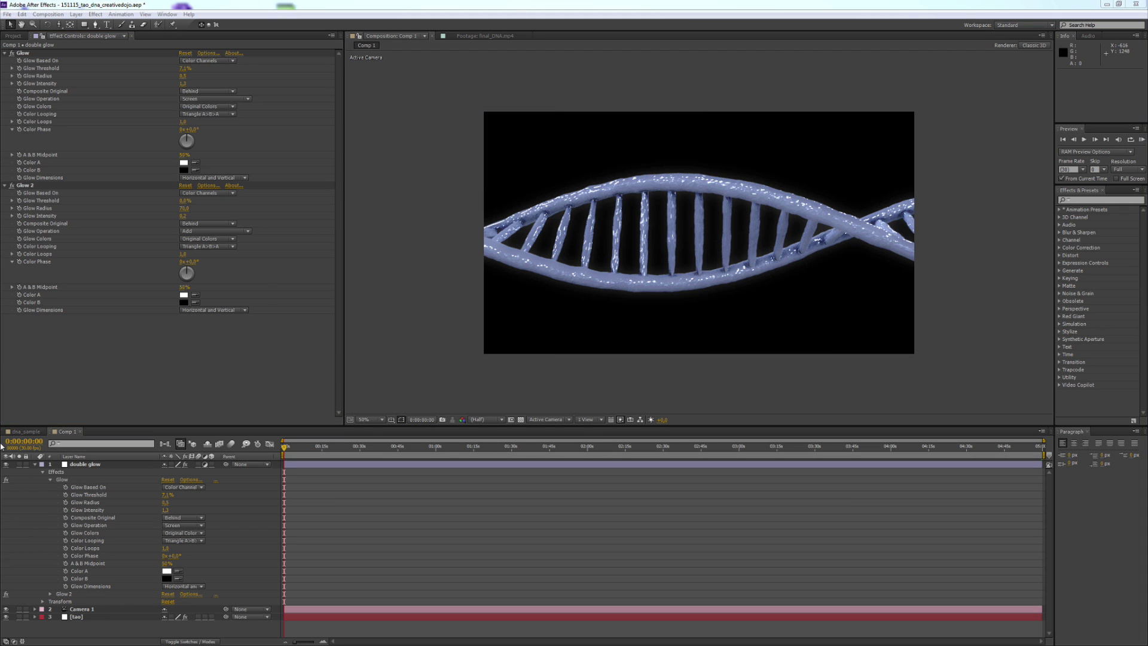
left_click(34, 464)
Step: Add another adjustment layer on top named 'find edges'
right_click(84, 540)
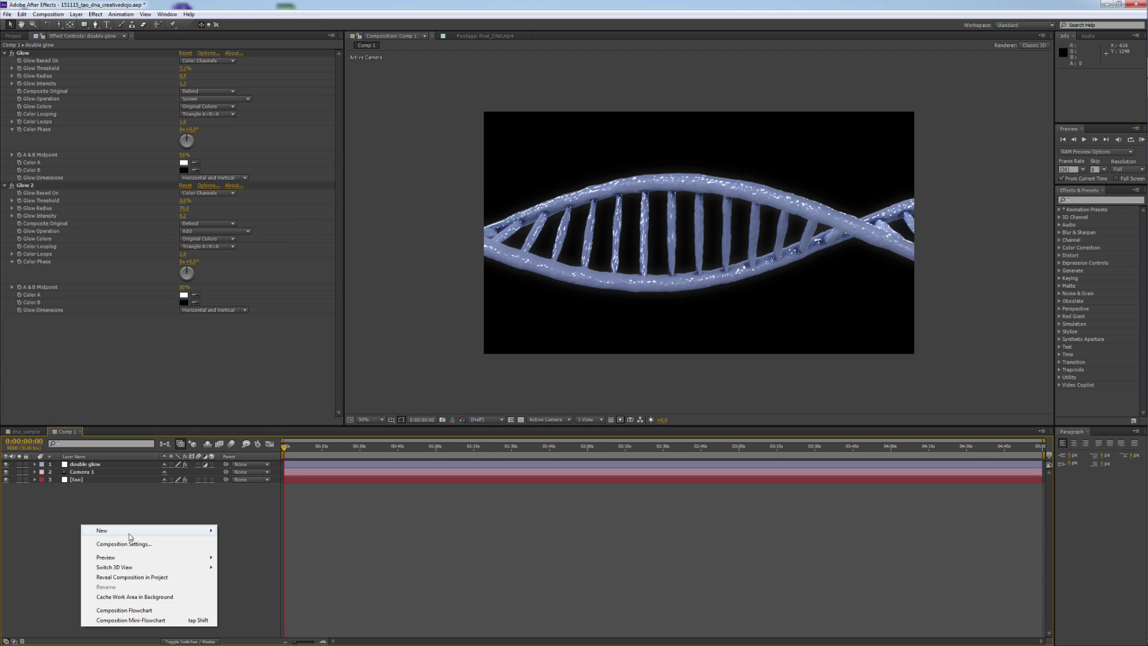
mouse_move(180, 534)
left_click(272, 604)
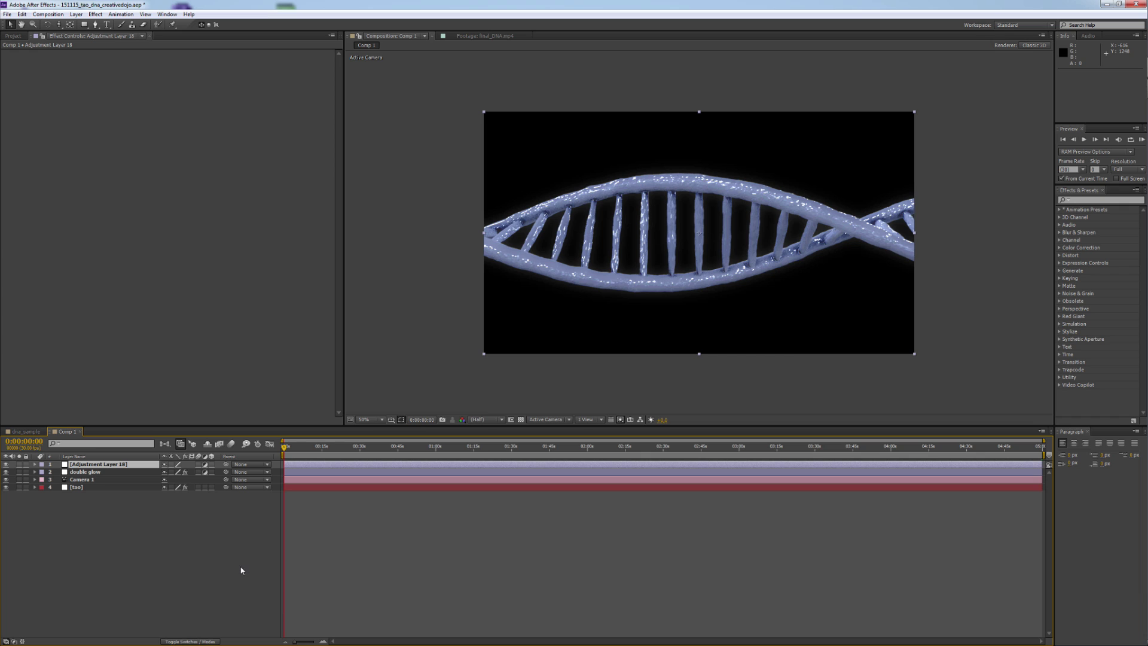
key("Return")
type("find d")
type("dges")
key("Return")
Step: Apply Find Edges to the layer with Blend With Original at 75%
left_click(95, 14)
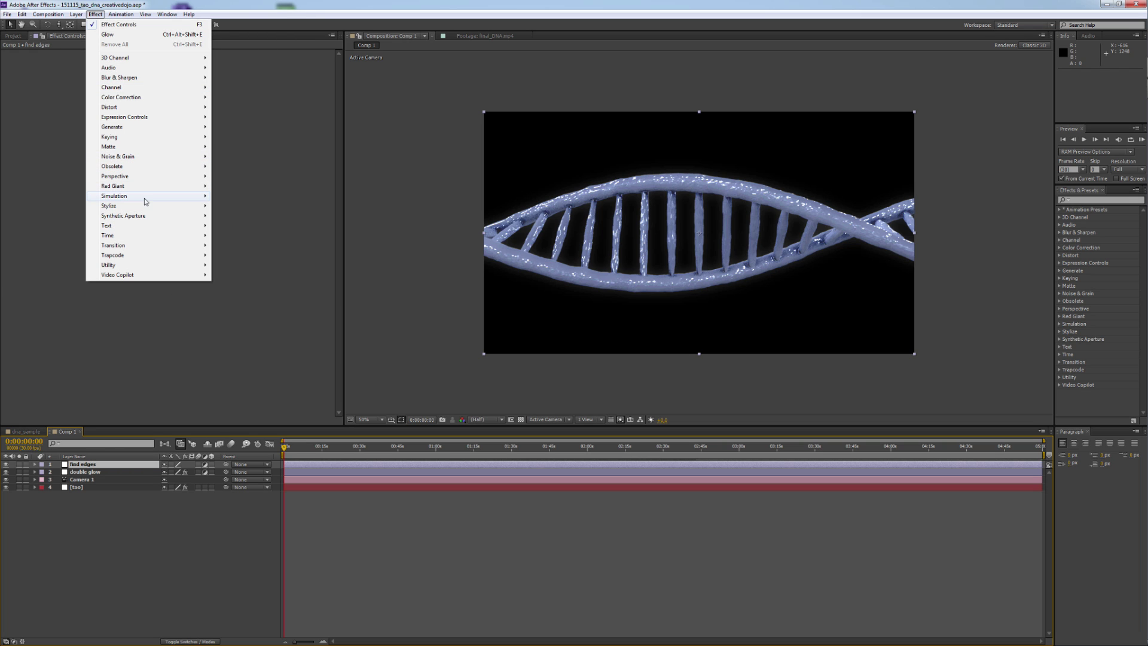
mouse_move(147, 207)
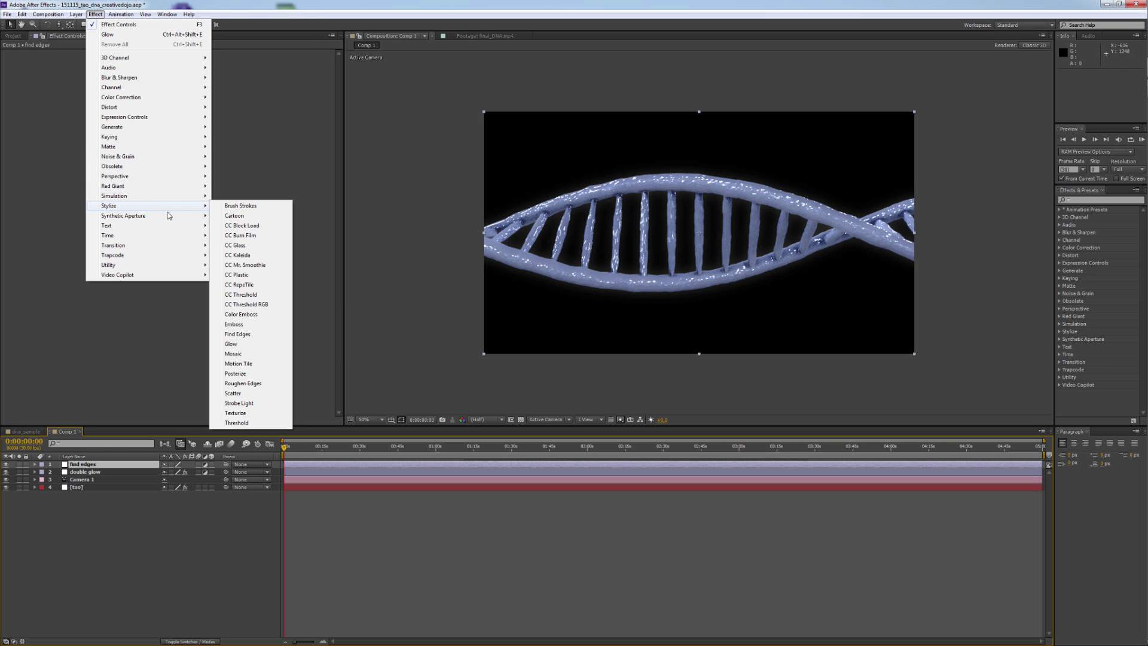
left_click(245, 336)
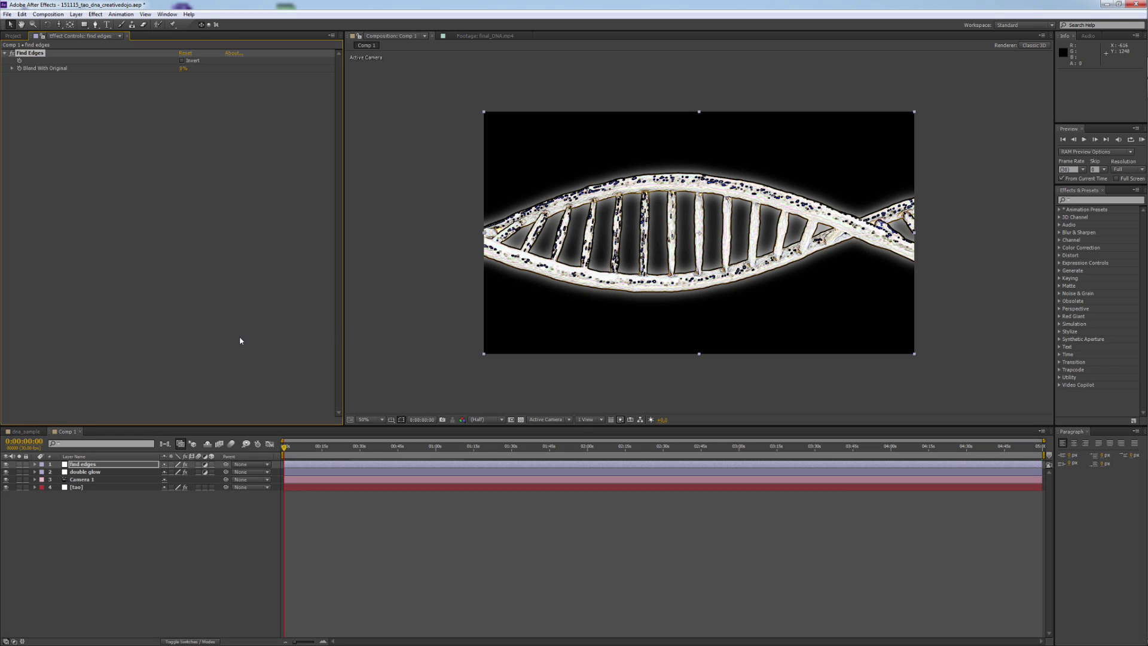
left_click(184, 68)
left_click(199, 120)
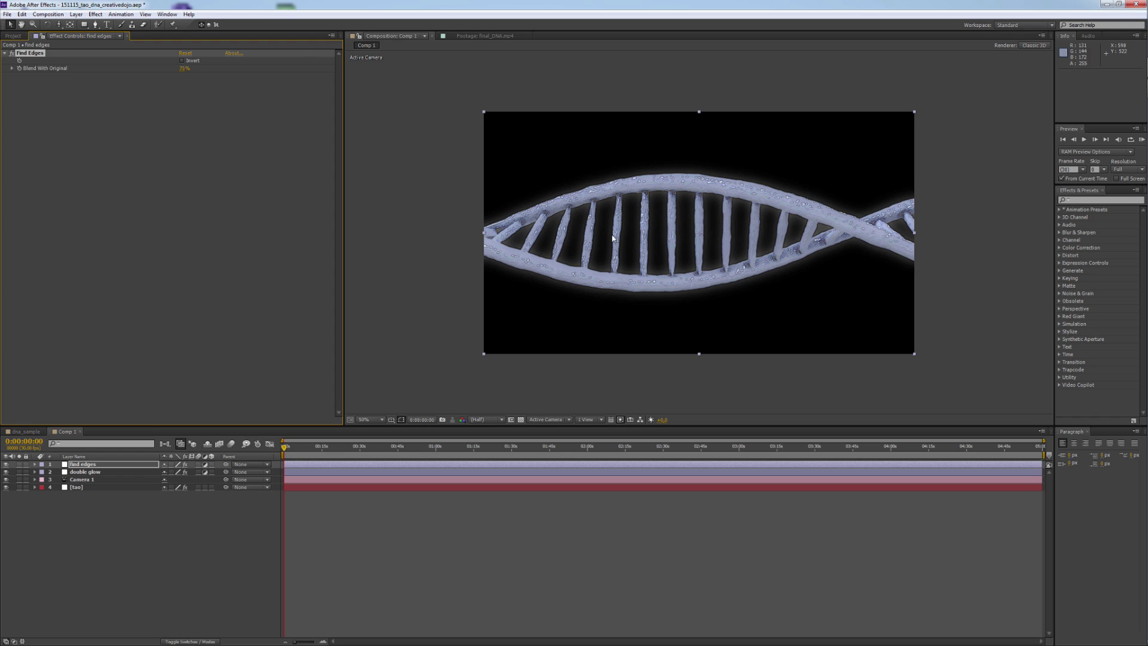
Step: Raise Find Edges' Blend With Original to 85% after checking a diagonal camera view
left_click(451, 313)
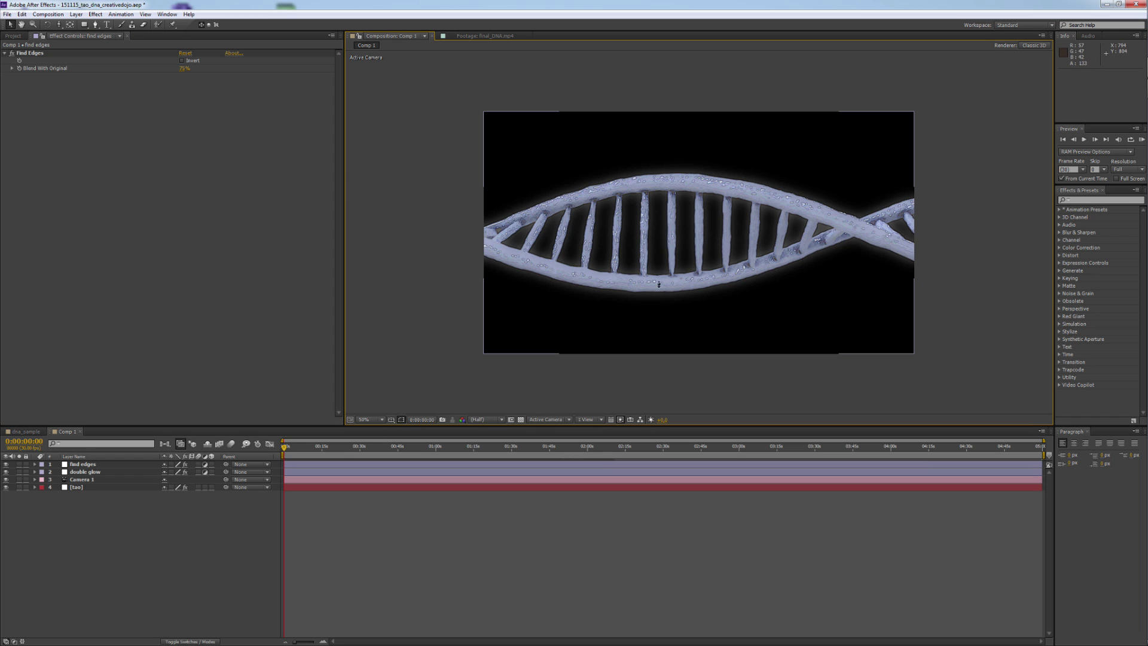
key("c")
scroll(634, 234, "up", 5)
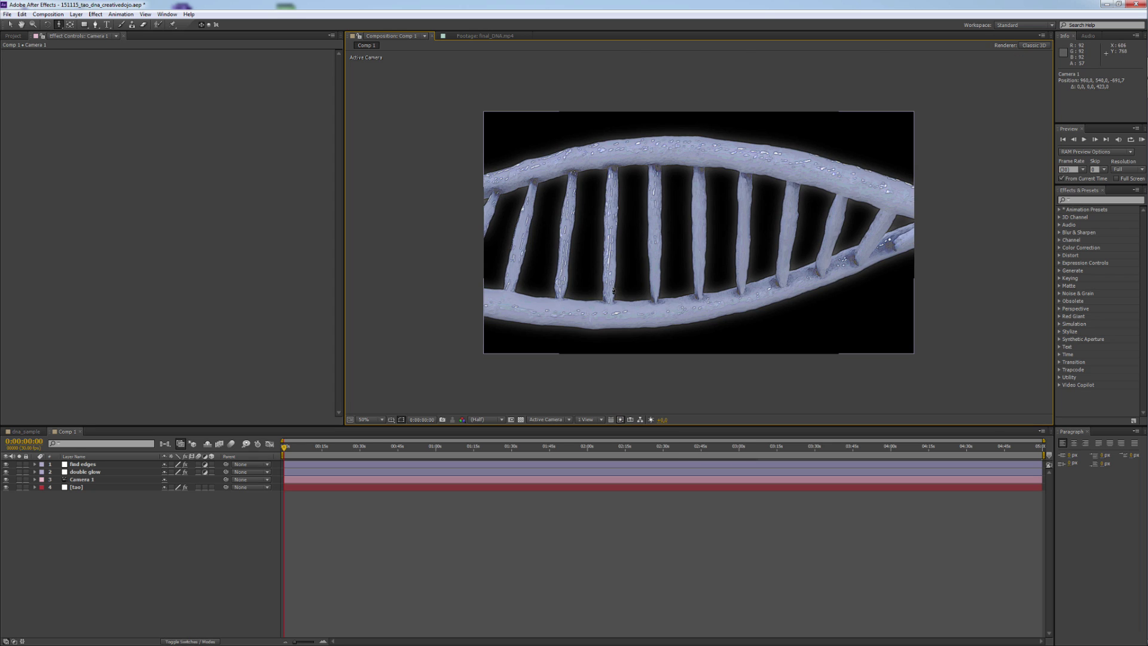
left_click_drag(577, 315, 655, 262)
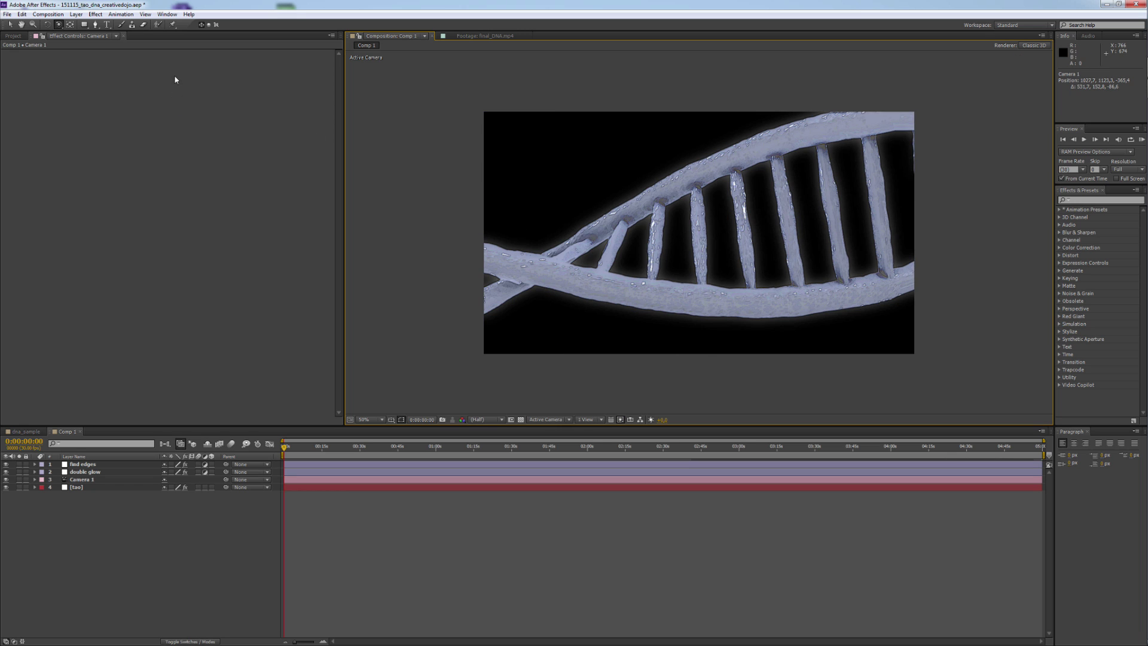
left_click(81, 465)
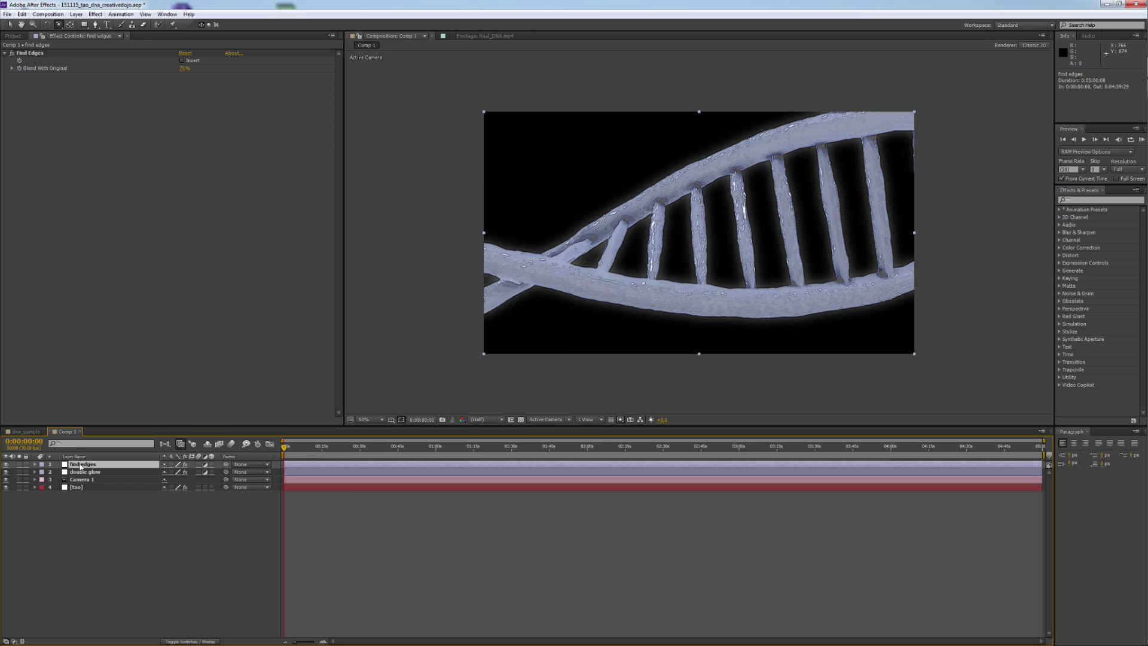
left_click(184, 68)
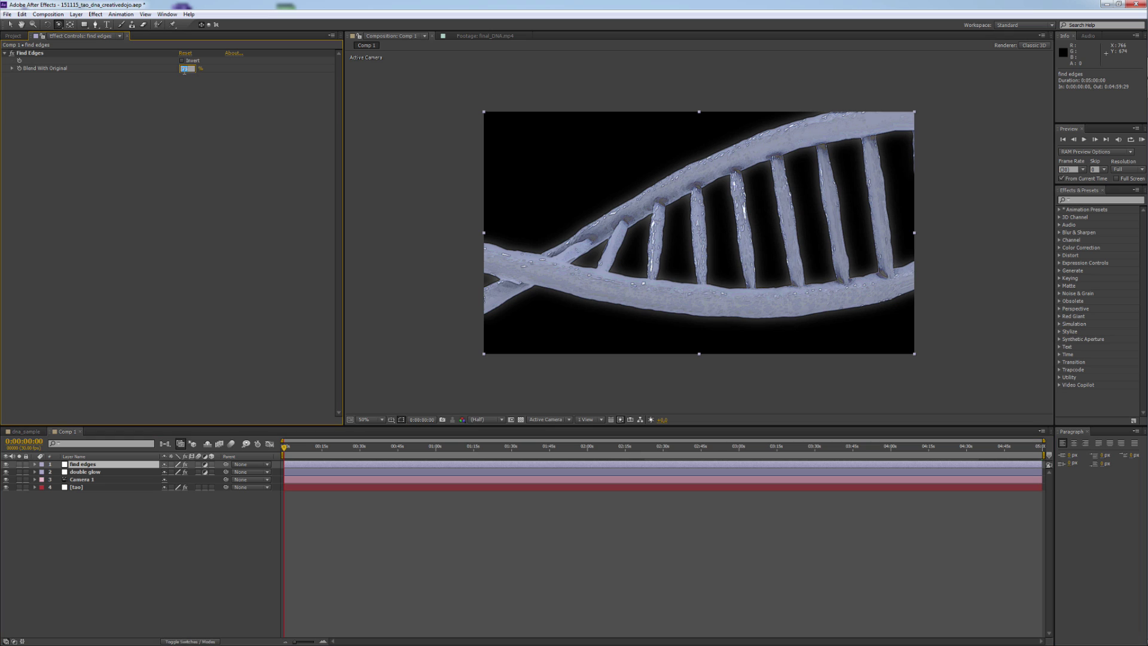
type("85")
key("Return")
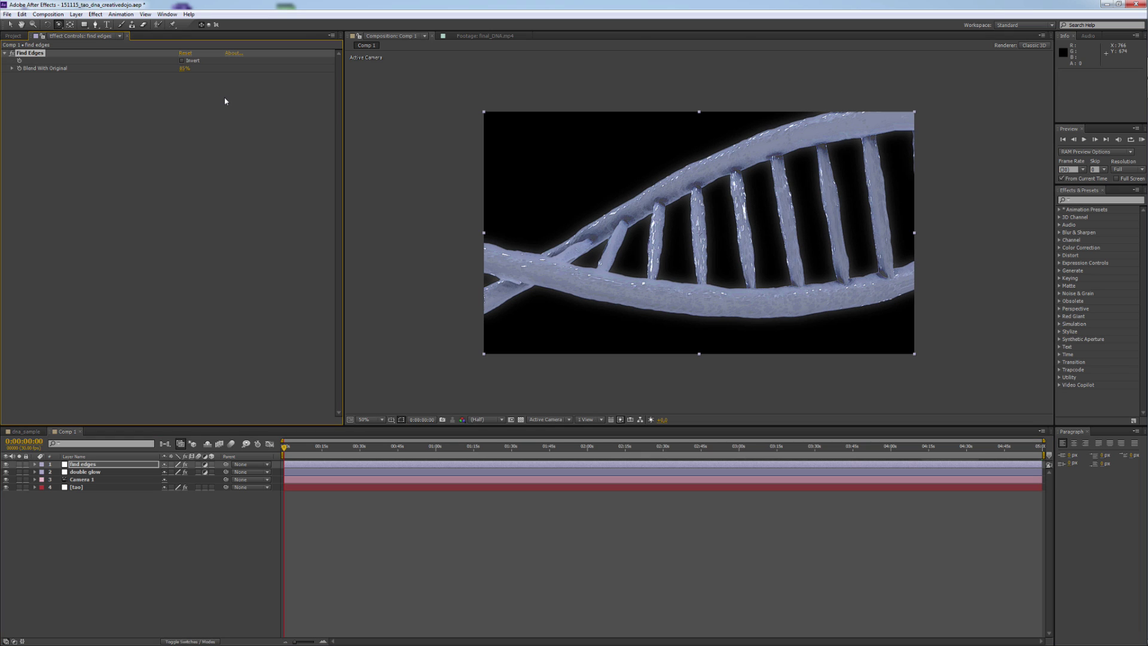
key("F2")
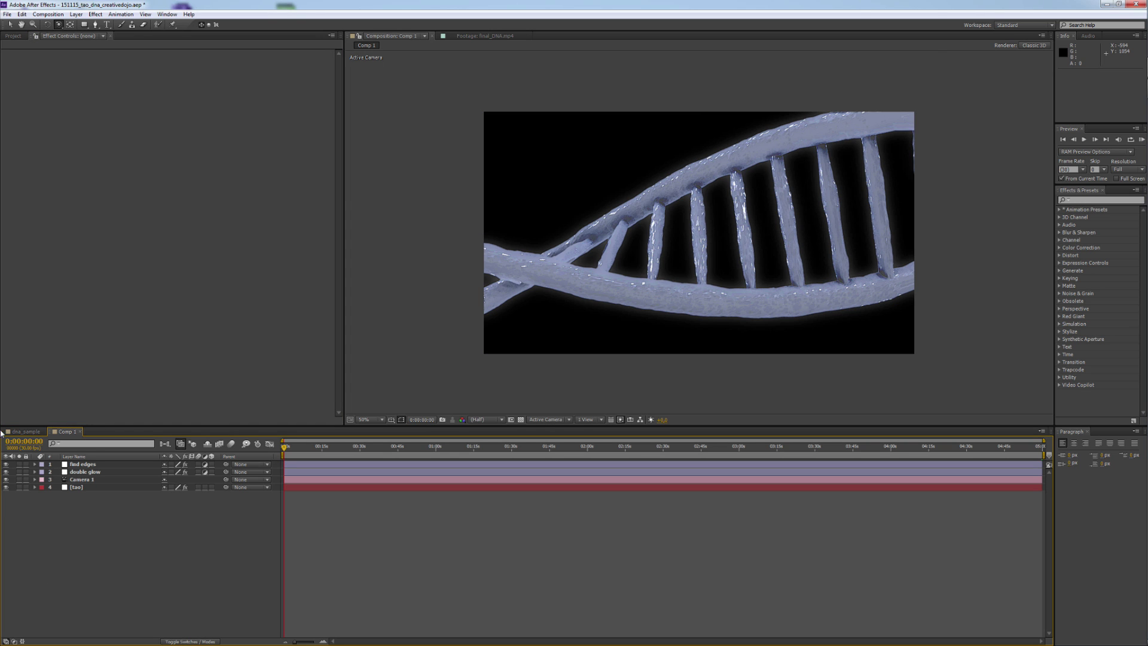
Step: Switch to the dna_sample comp and play the reference clip
left_click(27, 433)
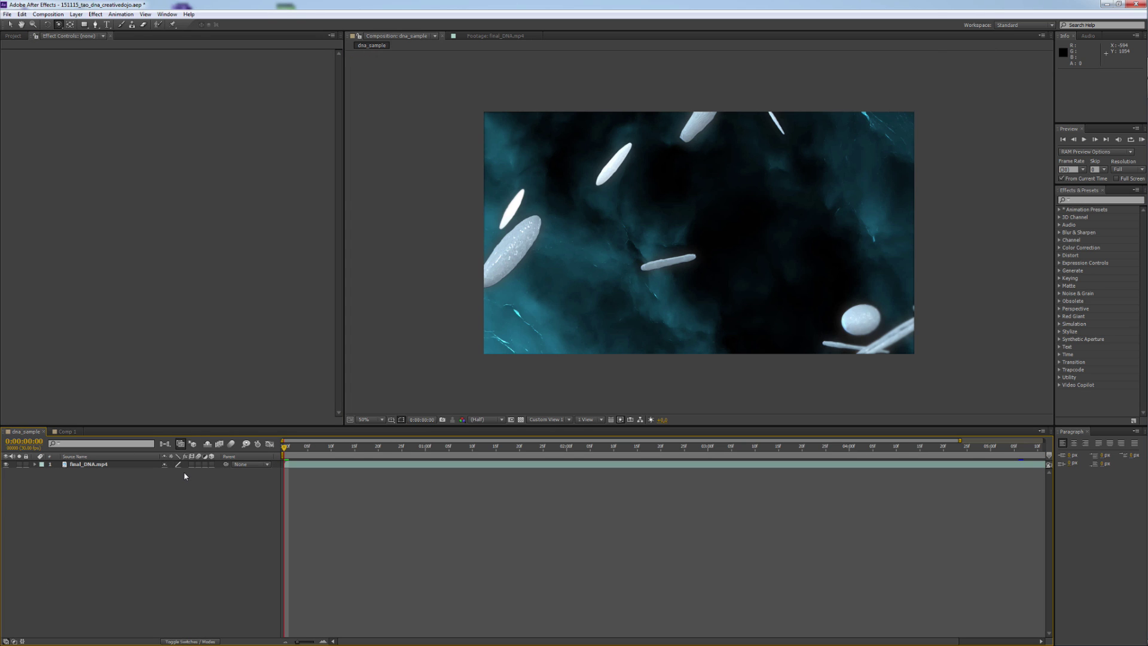
key("space")
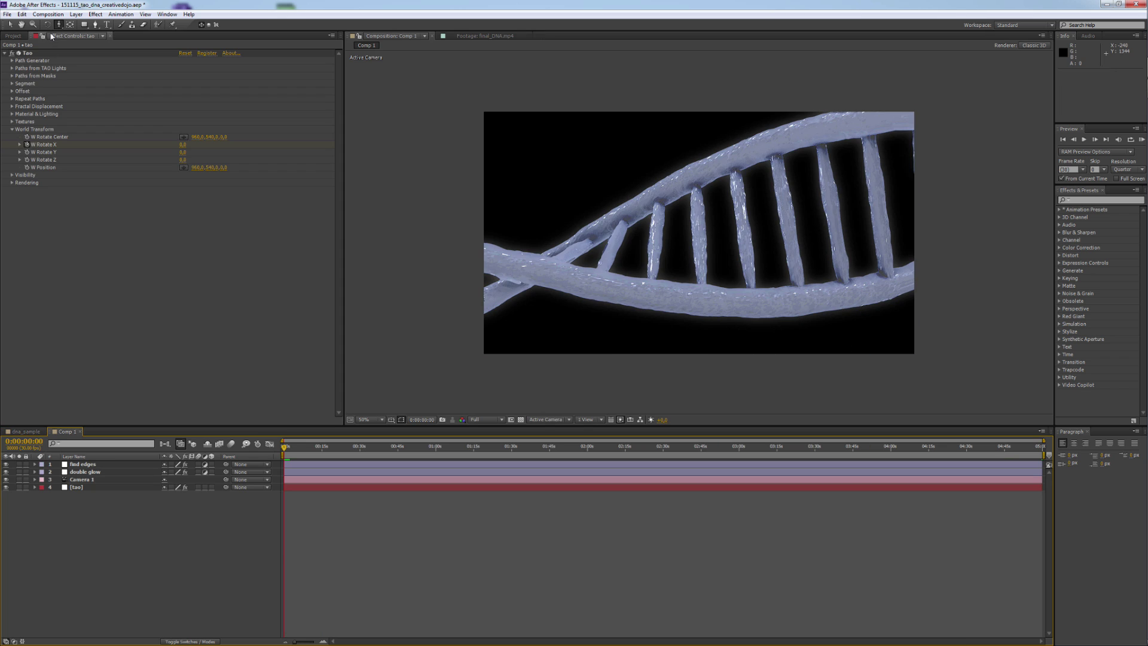
Step: Set Comp 1's duration to 10 seconds in Composition Settings
left_click(76, 14)
mouse_move(48, 13)
left_click(54, 35)
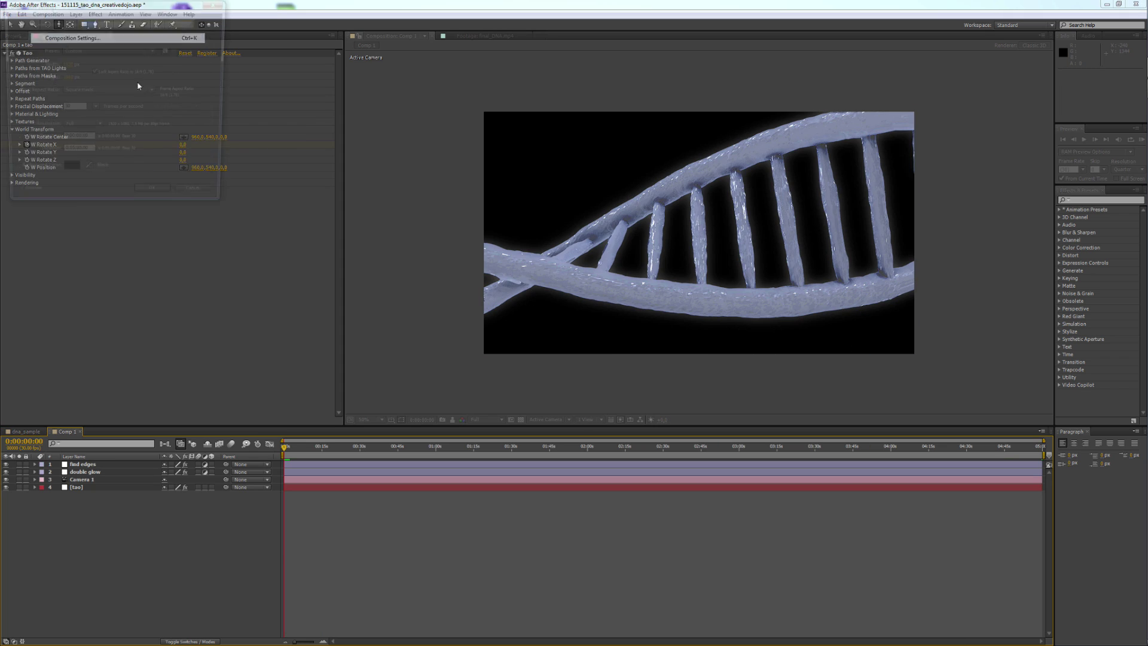
left_click(71, 154)
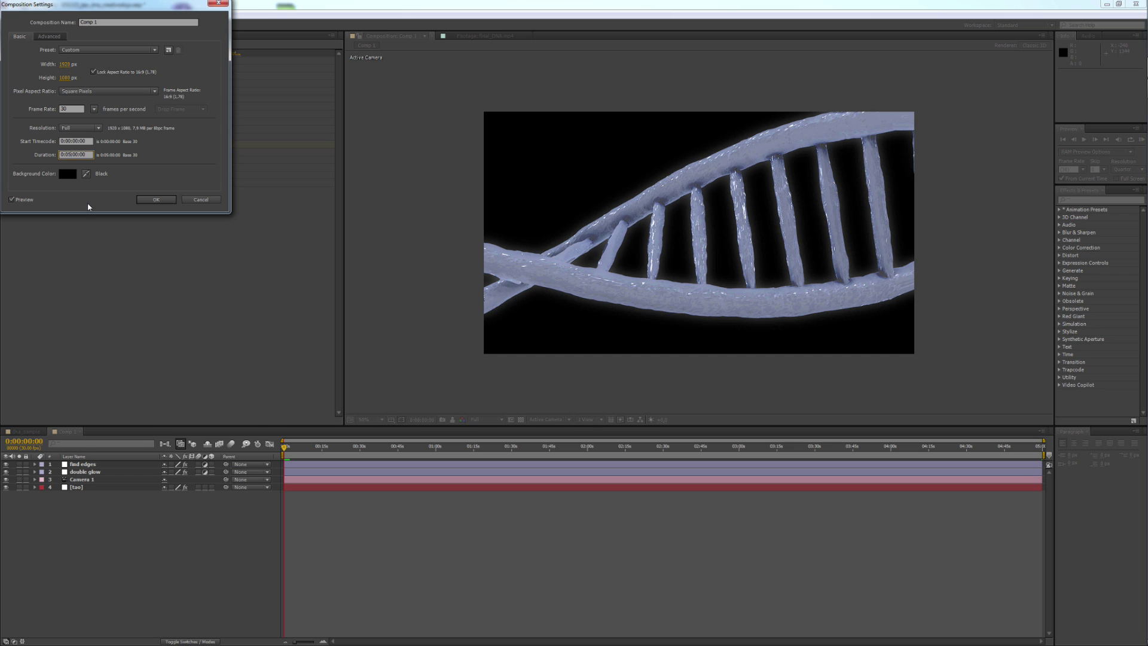
type("10:")
left_click(156, 200)
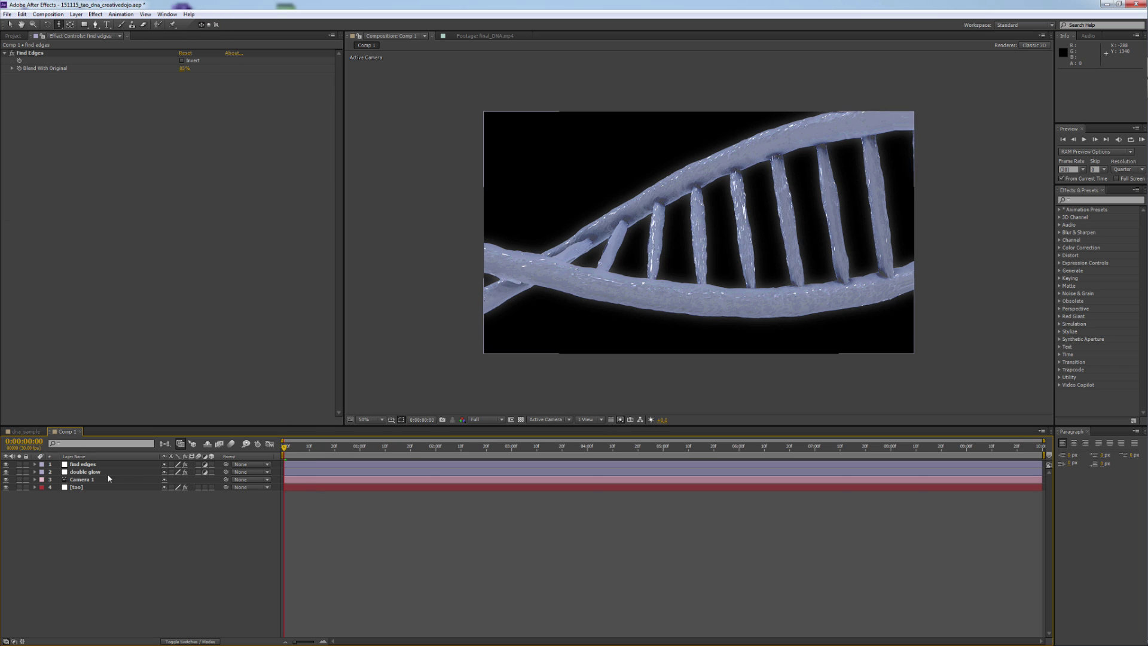
Step: Keyframe Tao's W Rotate X from 0 at the start to 359 at the last frame
left_click(86, 488)
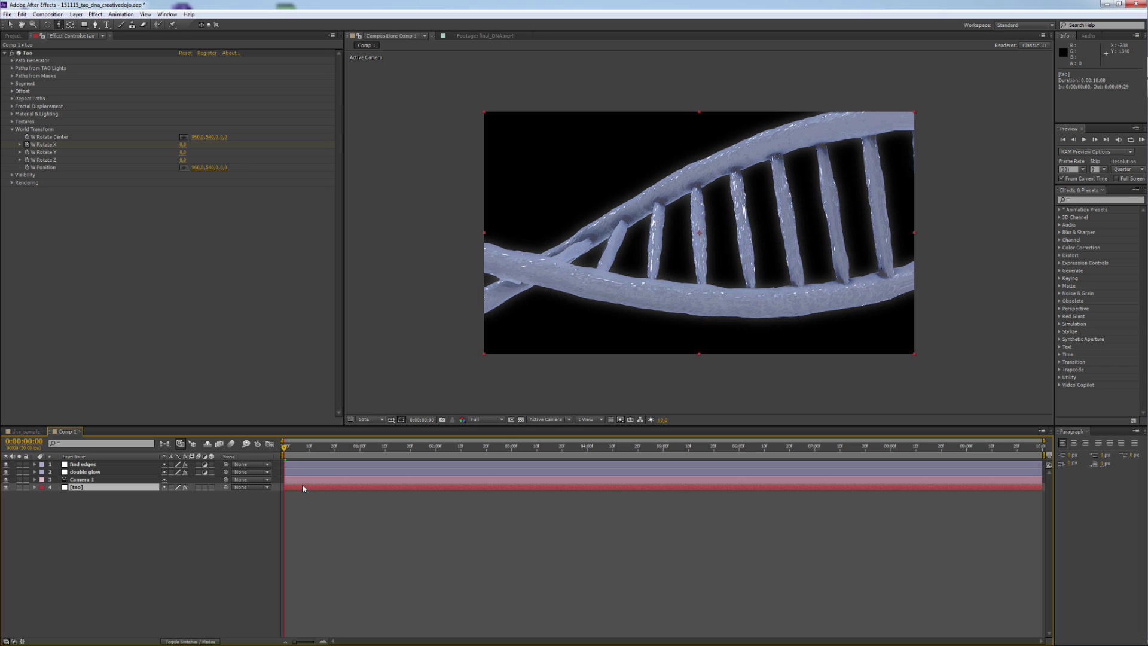
key("u")
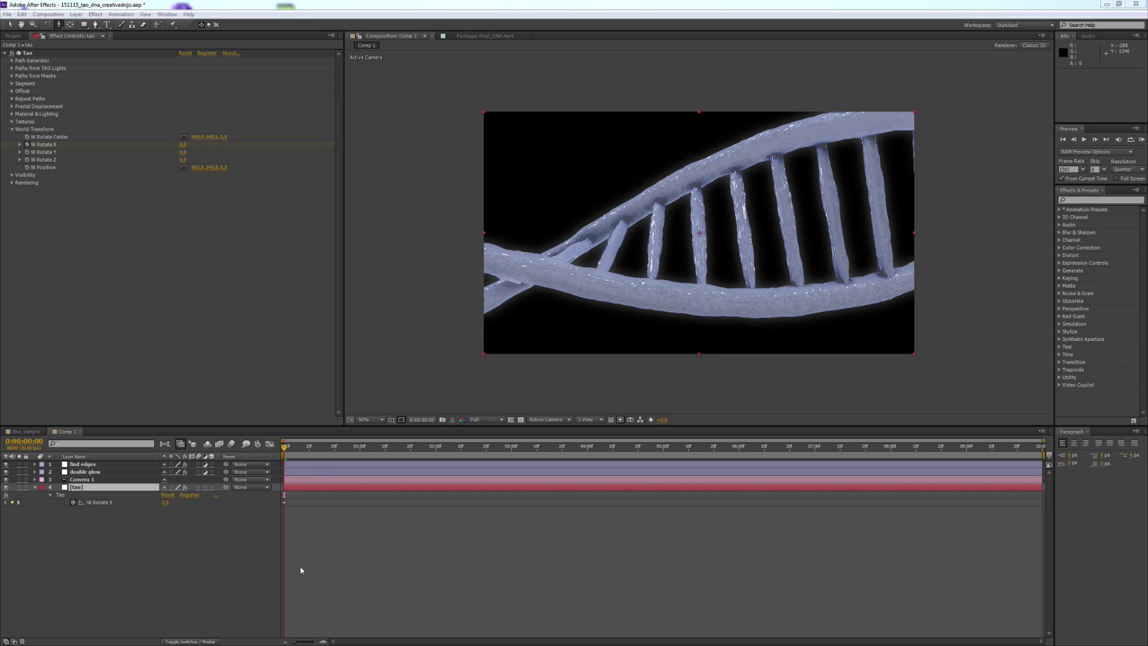
left_click(283, 503)
left_click(1029, 450)
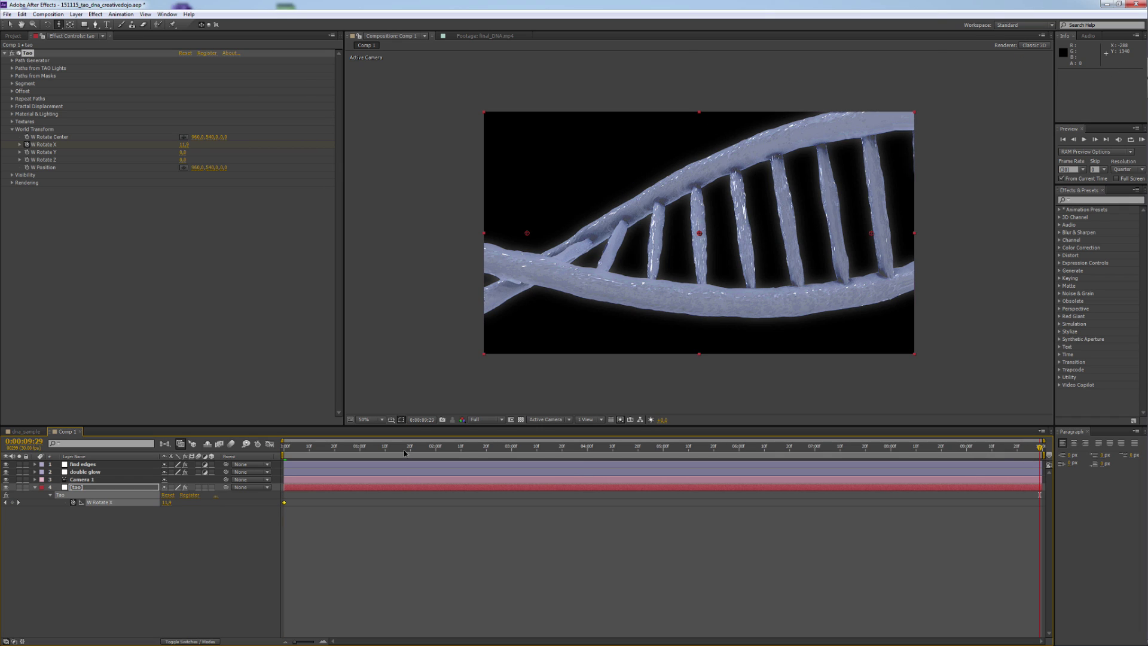
left_click_drag(168, 503, 175, 503)
left_click(167, 503)
type("359")
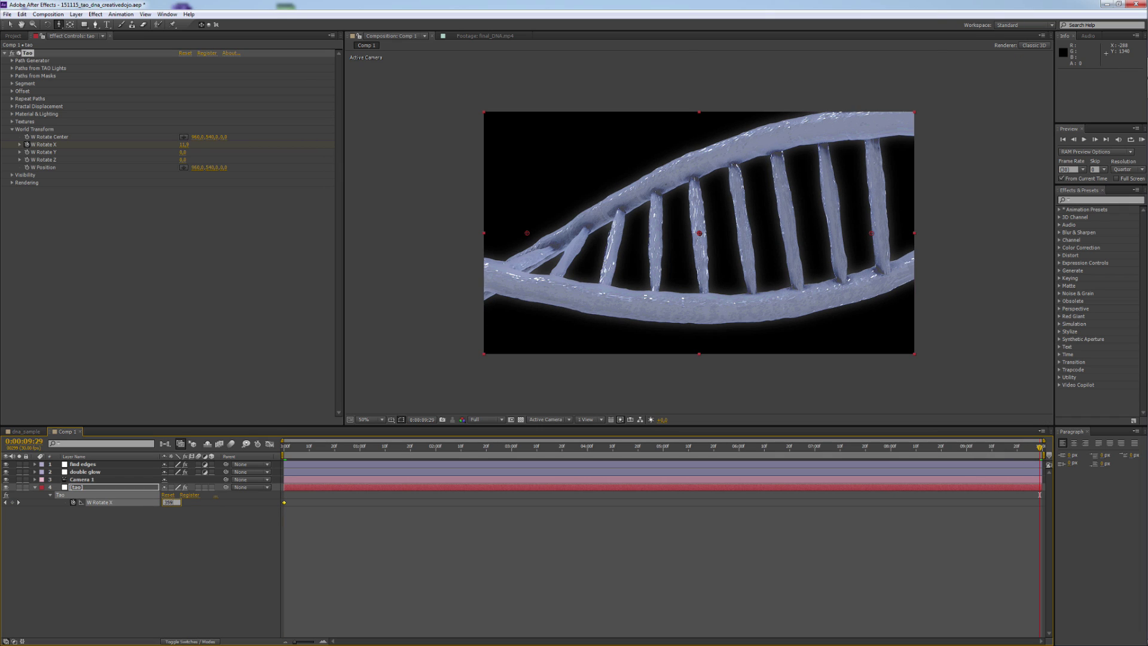
key("Return")
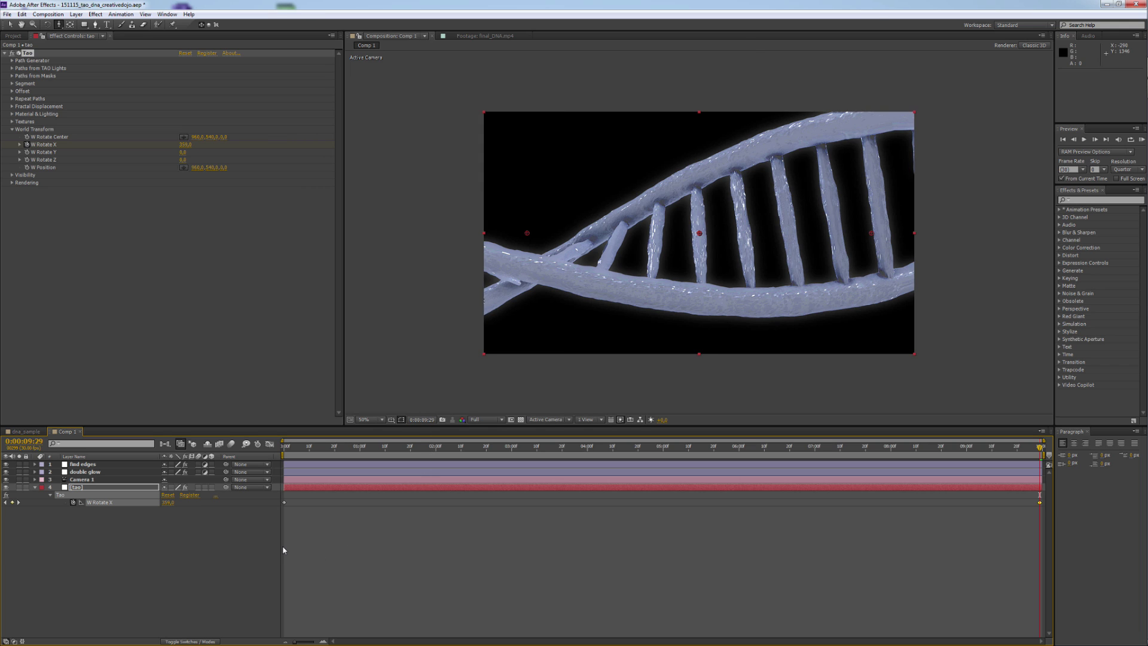
left_click(284, 448)
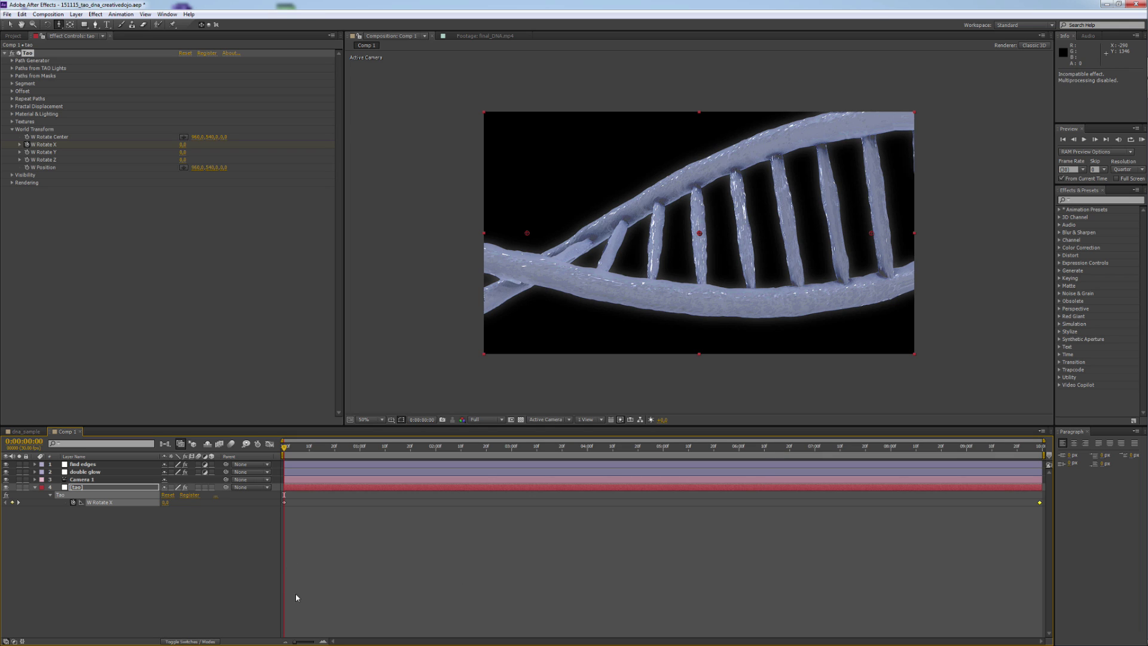
key("KP_0")
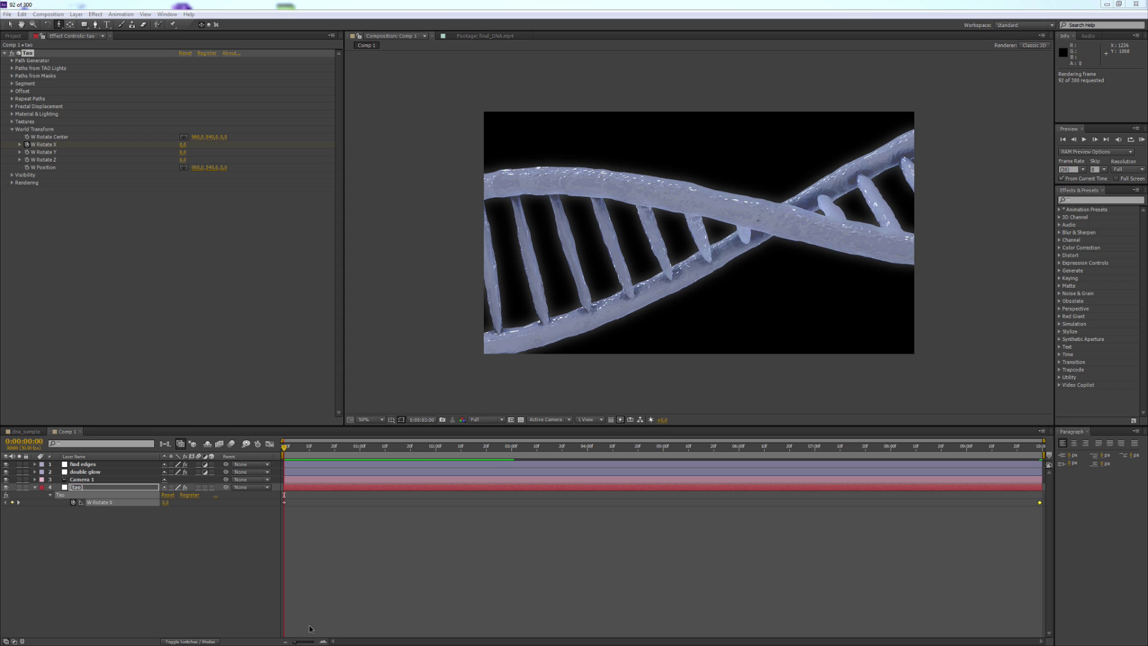
left_click(293, 479)
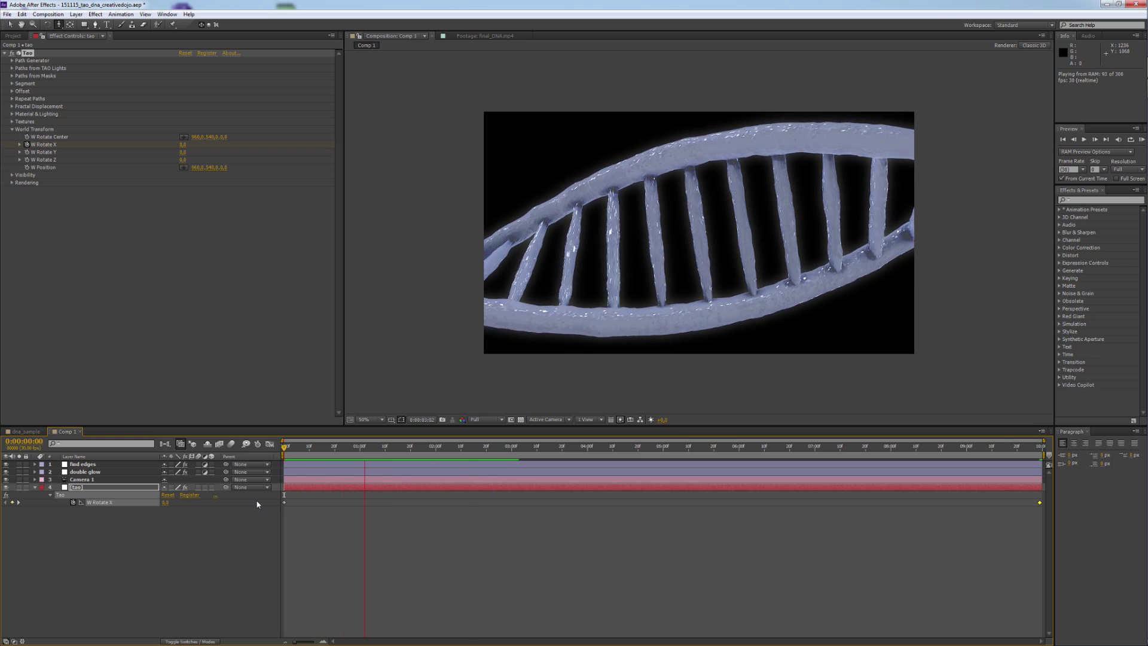
Step: Expand Tao's Segment > Randomness settings and check the helix mid-rotation
key("space")
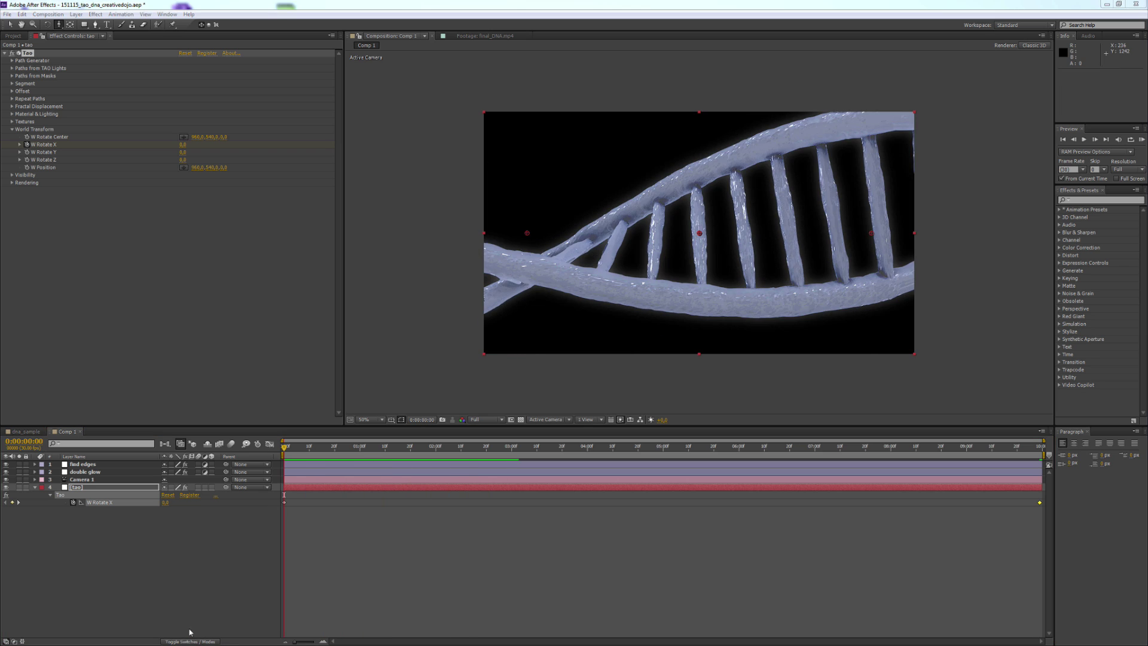
left_click(11, 84)
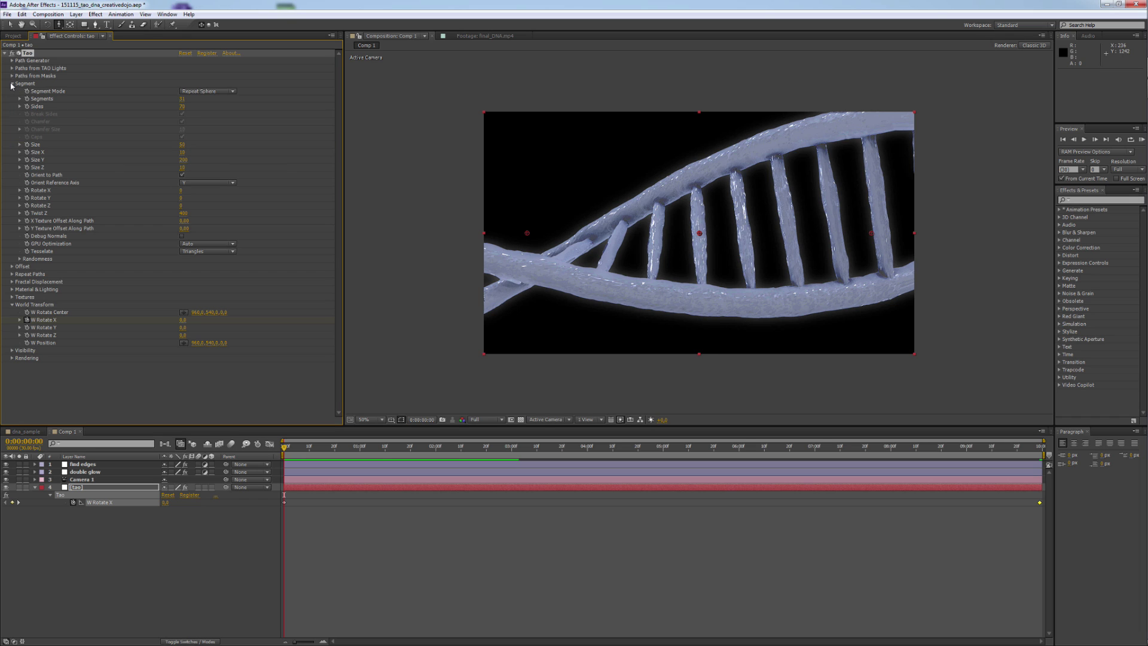
left_click(20, 259)
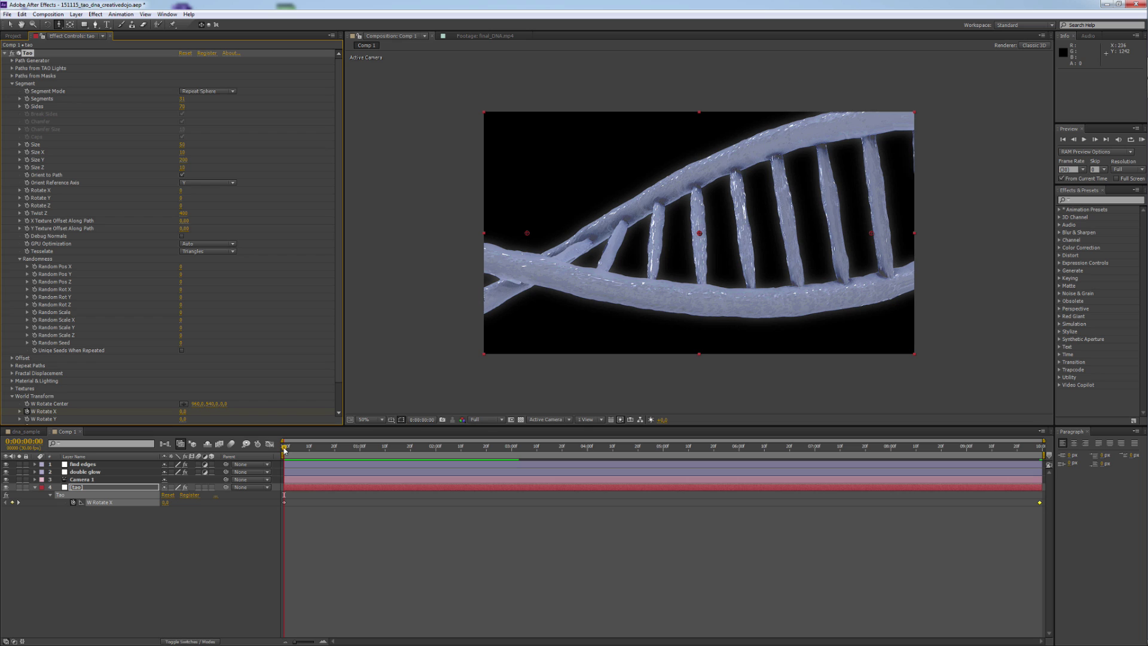
left_click_drag(285, 450, 480, 460)
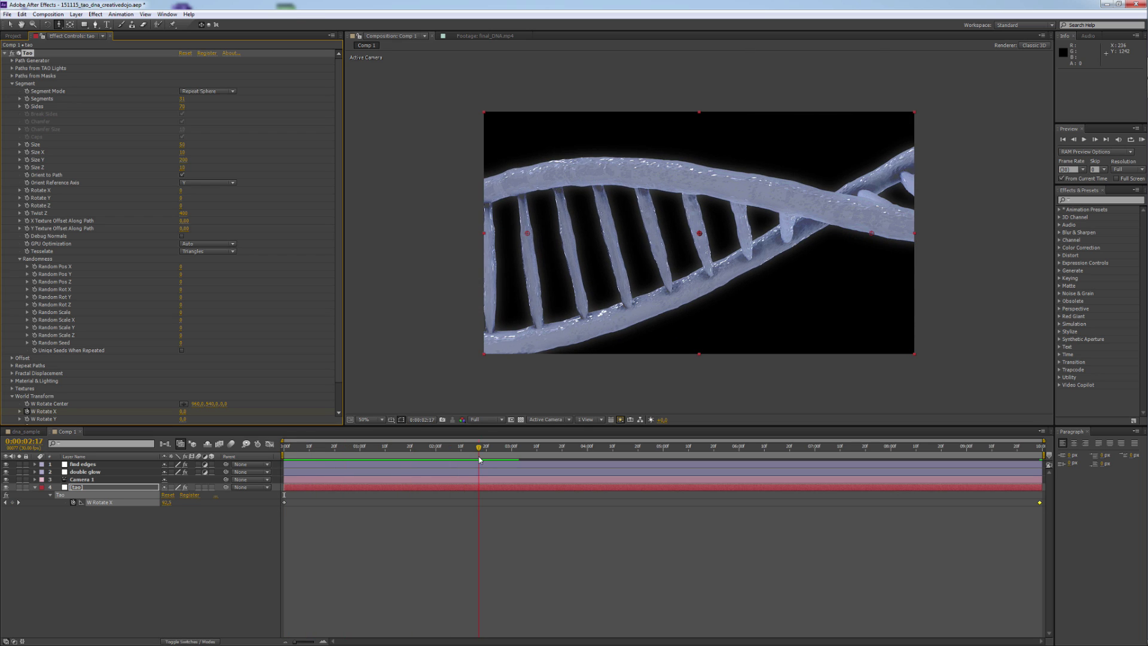
left_click(181, 267)
left_click(36, 267)
left_click_drag(432, 452, 284, 452)
Step: Raise Random Pos X to 150, then 500, and preview the scattered helix
left_click(181, 267)
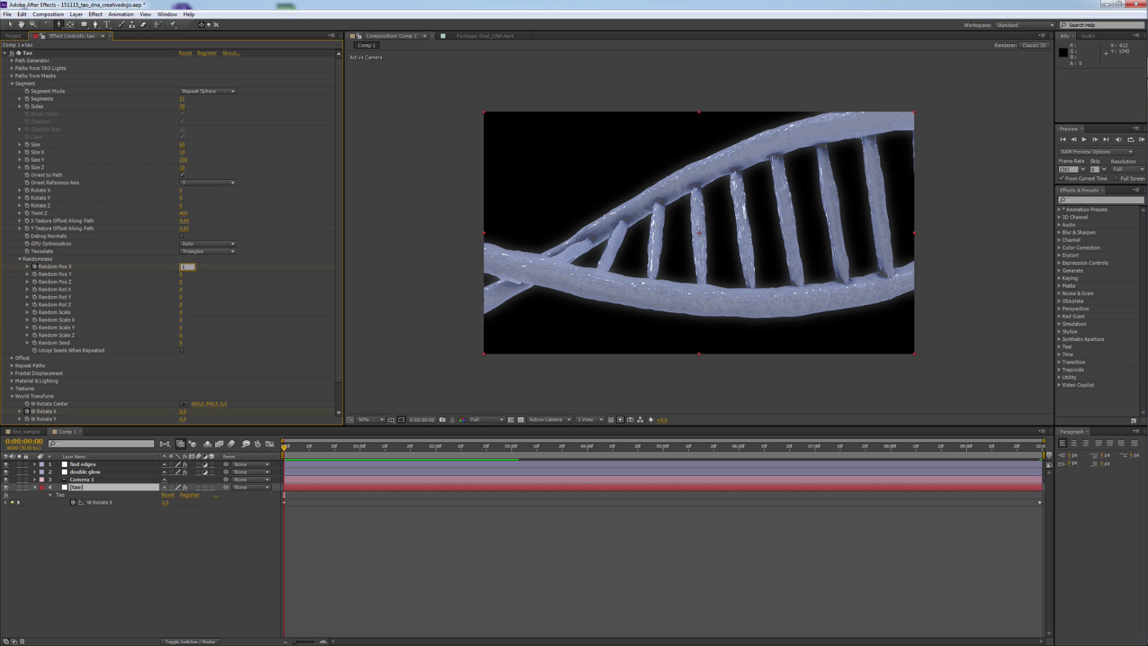
type("150")
key("Return")
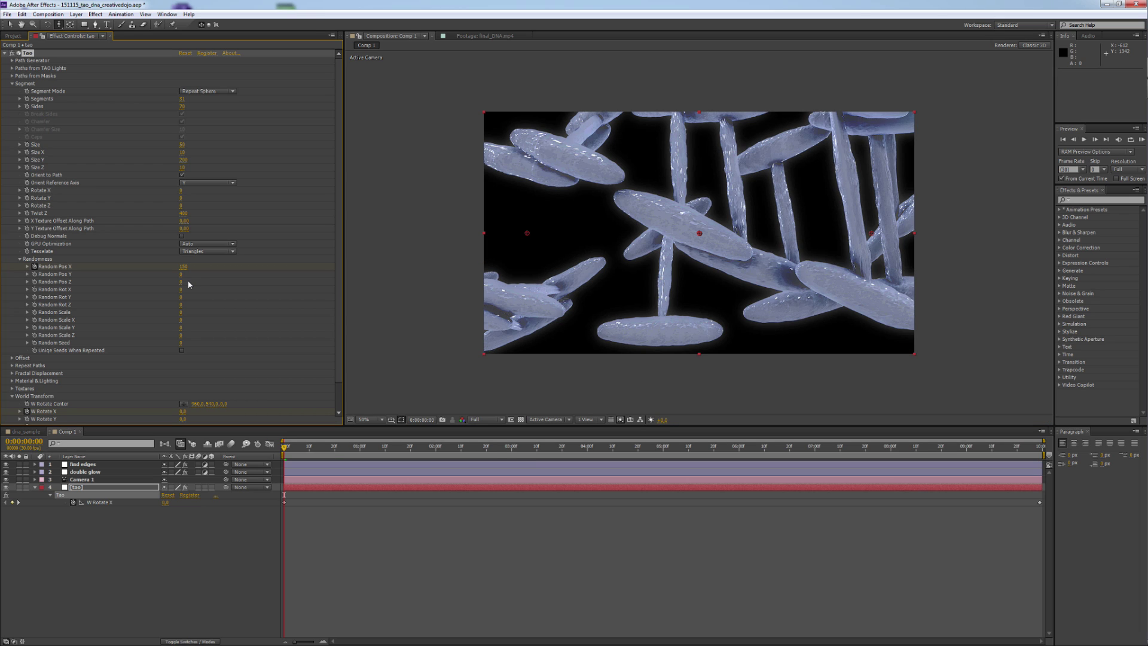
left_click_drag(185, 268, 186, 267)
left_click(186, 267)
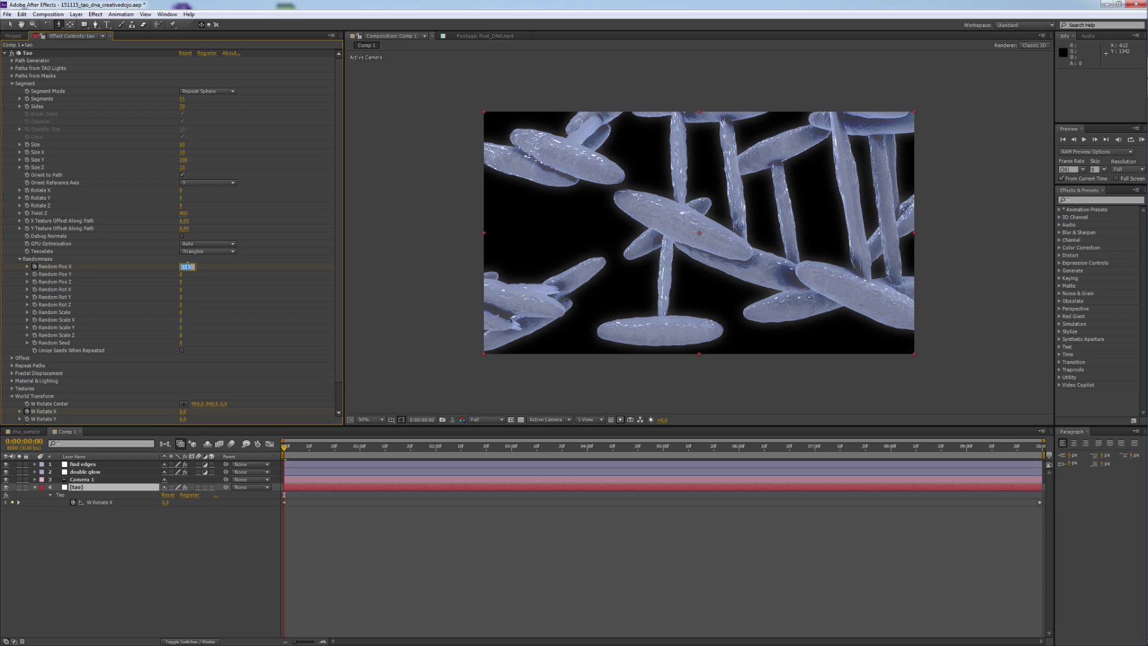
key("Return")
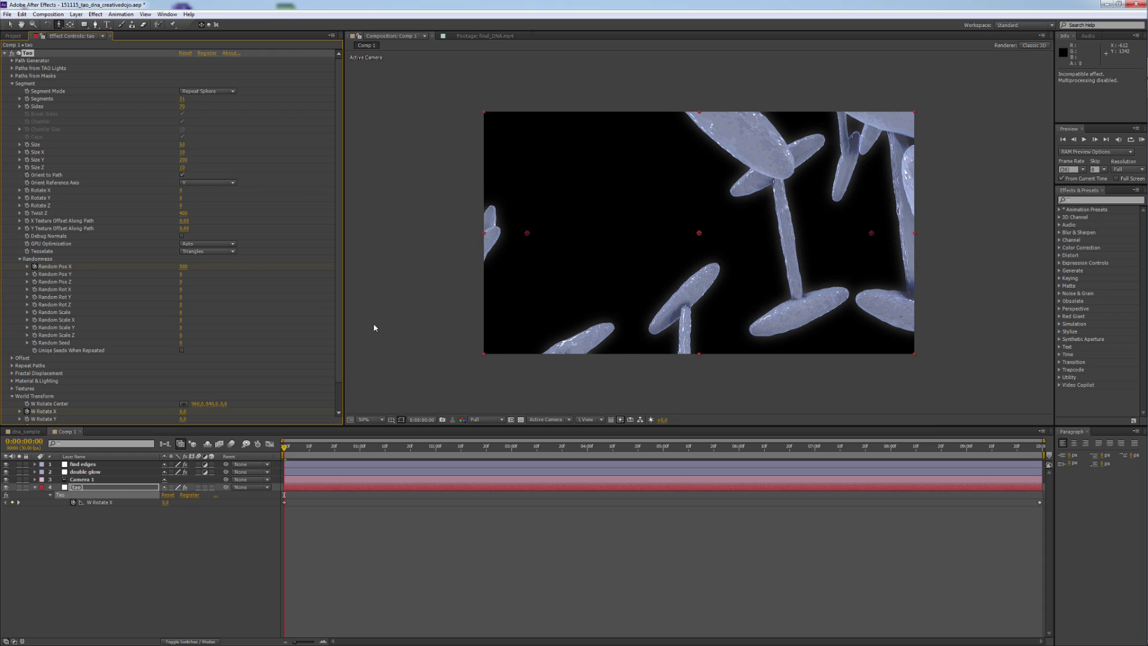
key("KP_0")
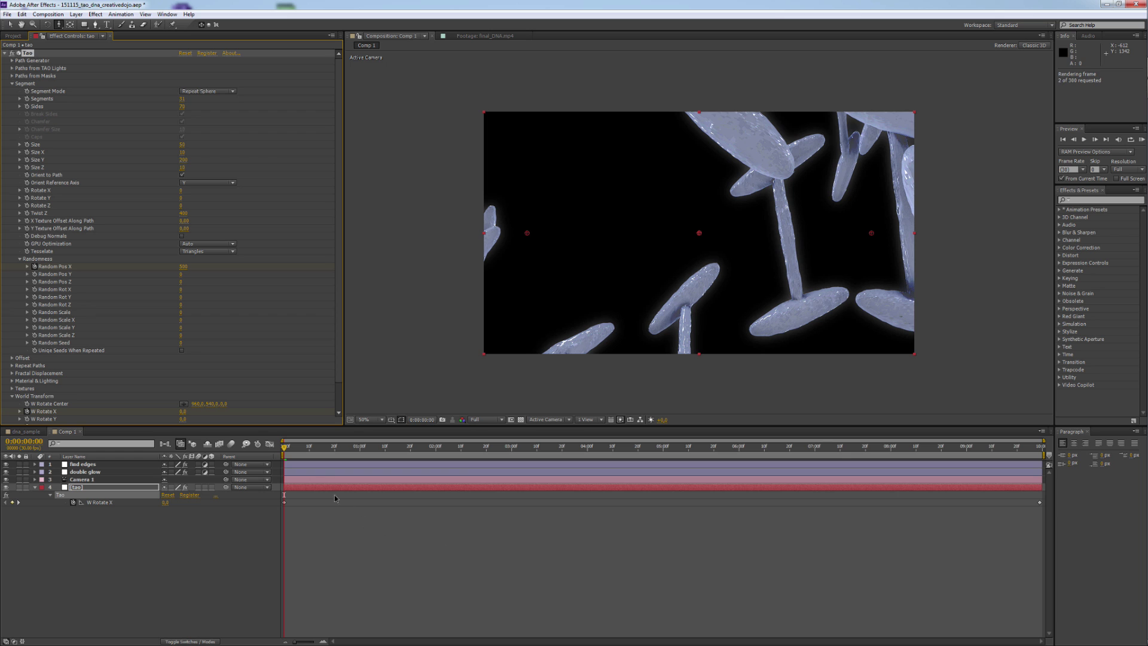